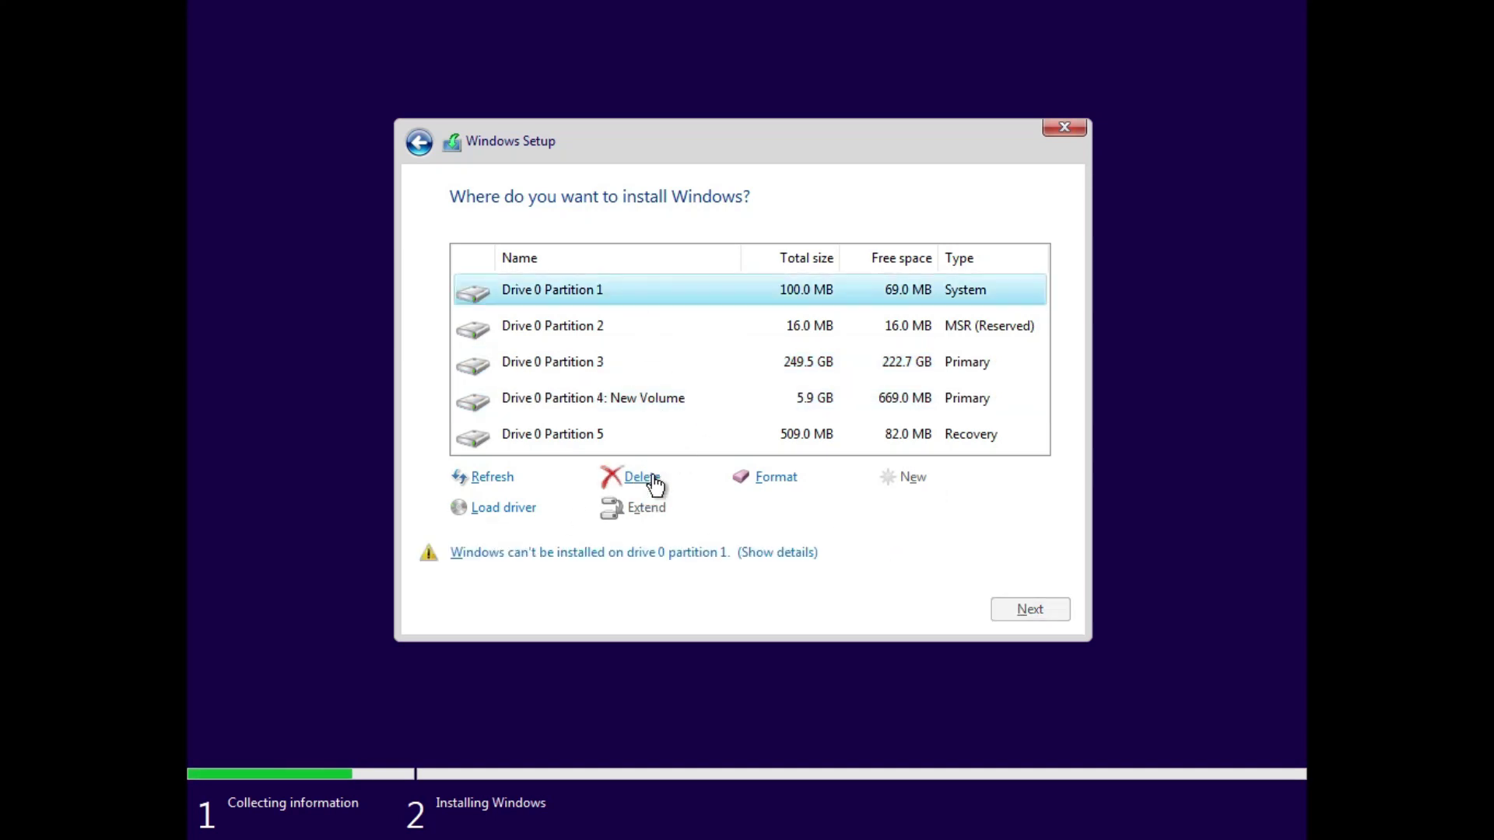
Step: Delete the 100 MB System, 16 MB MSR and 249.5 GB main partitions on Drive 0
click(630, 327)
click(639, 477)
click(884, 510)
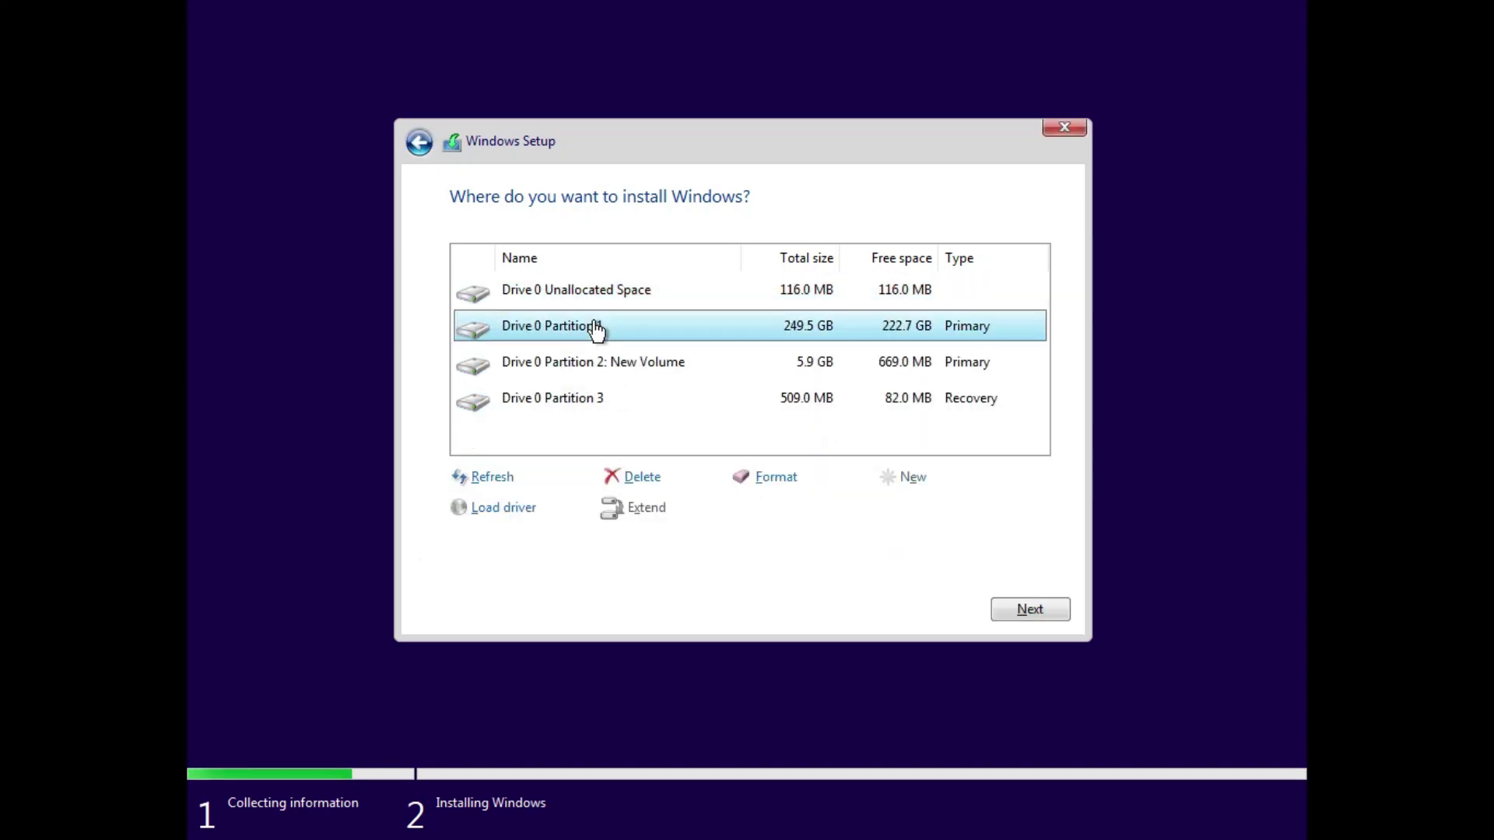
click(639, 477)
click(884, 510)
click(663, 360)
Step: Delete the 509 MB recovery partition and start installing Windows onto the unallocated space
click(639, 476)
click(877, 504)
click(684, 287)
click(1044, 609)
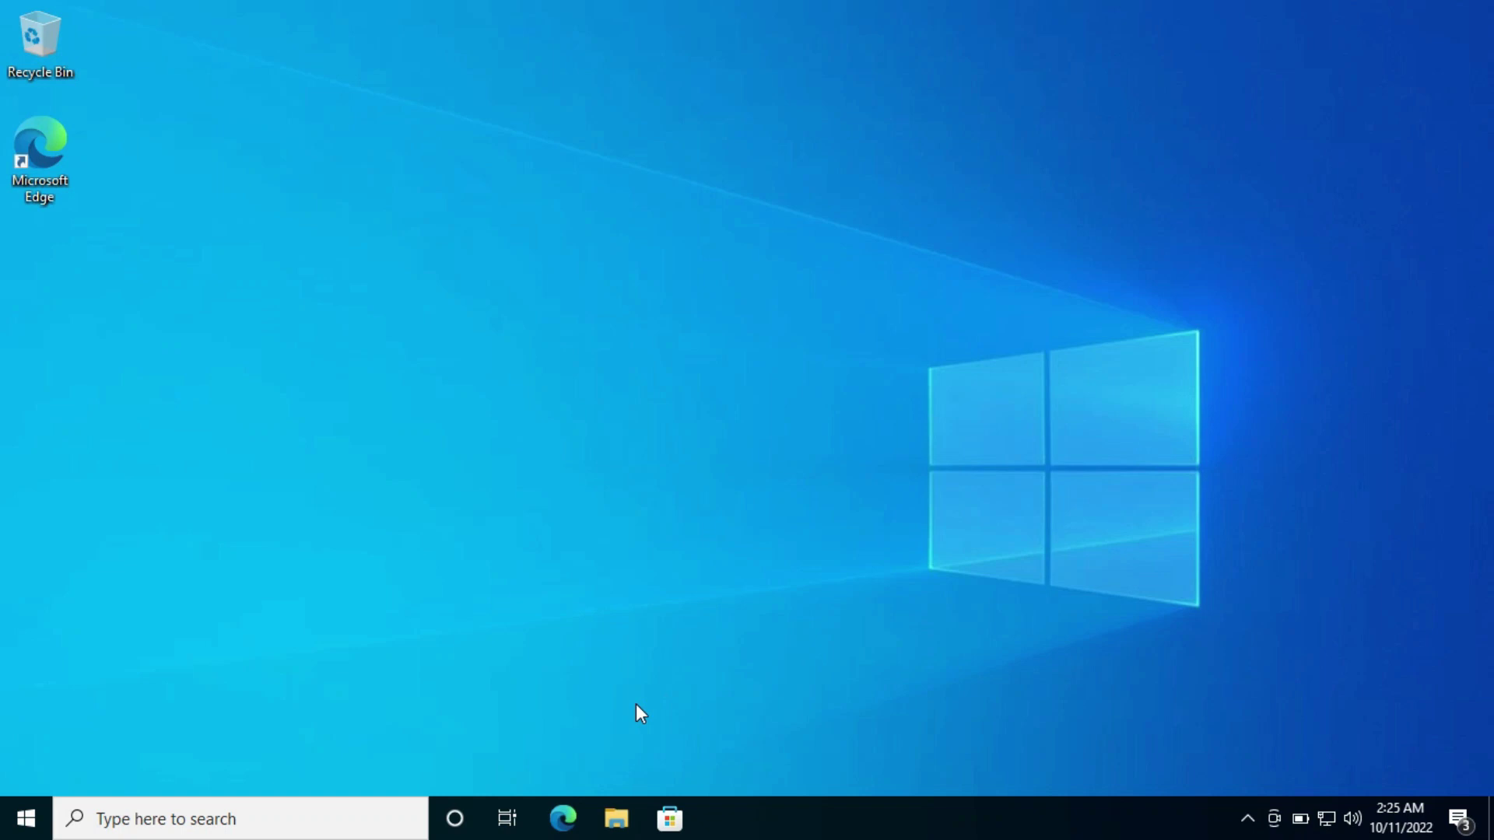
Step: In Microsoft Edge, search the web for 'windows 11 download'
click(563, 820)
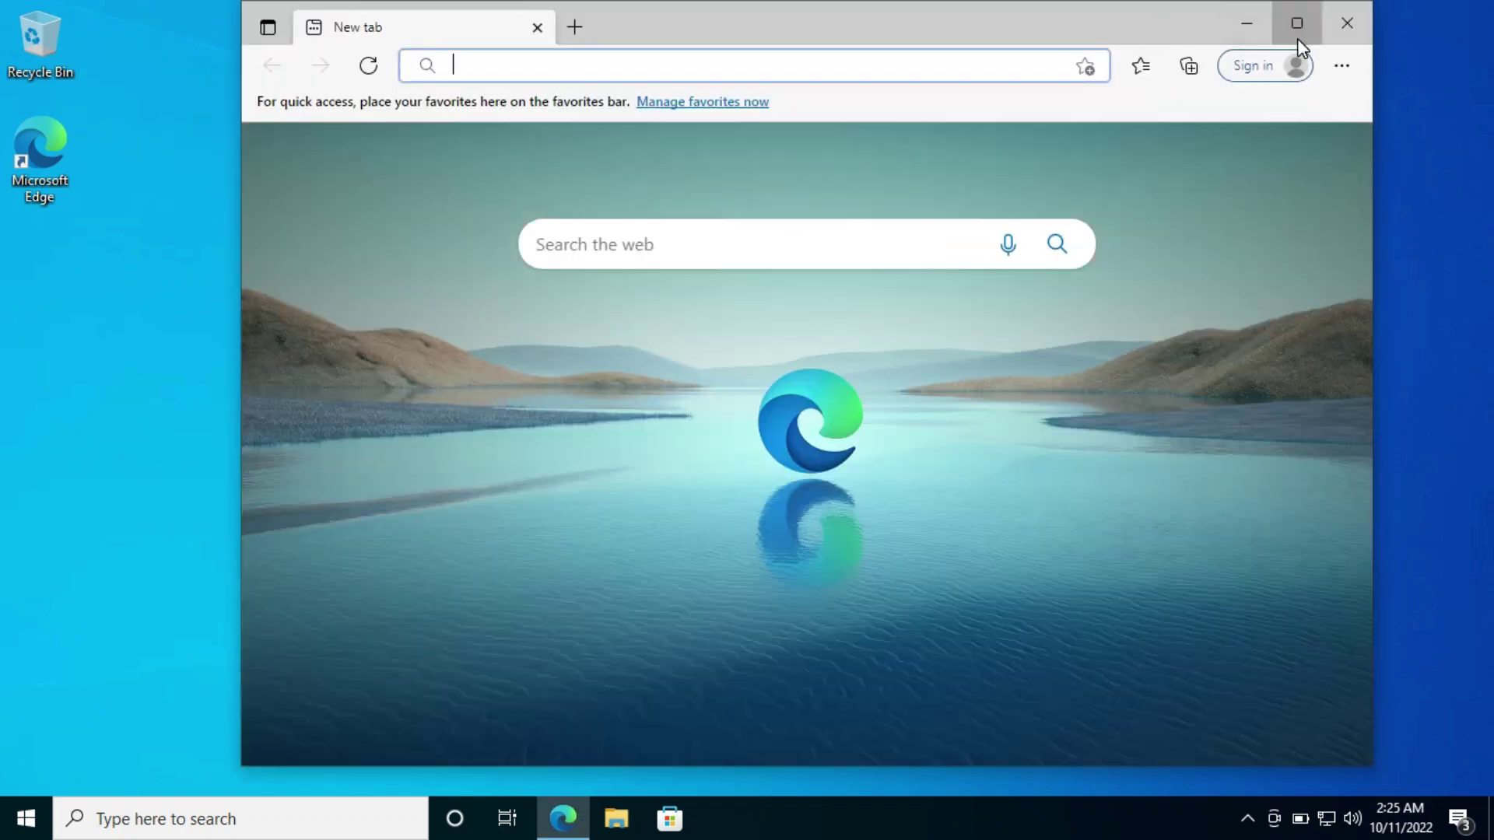
click(1296, 23)
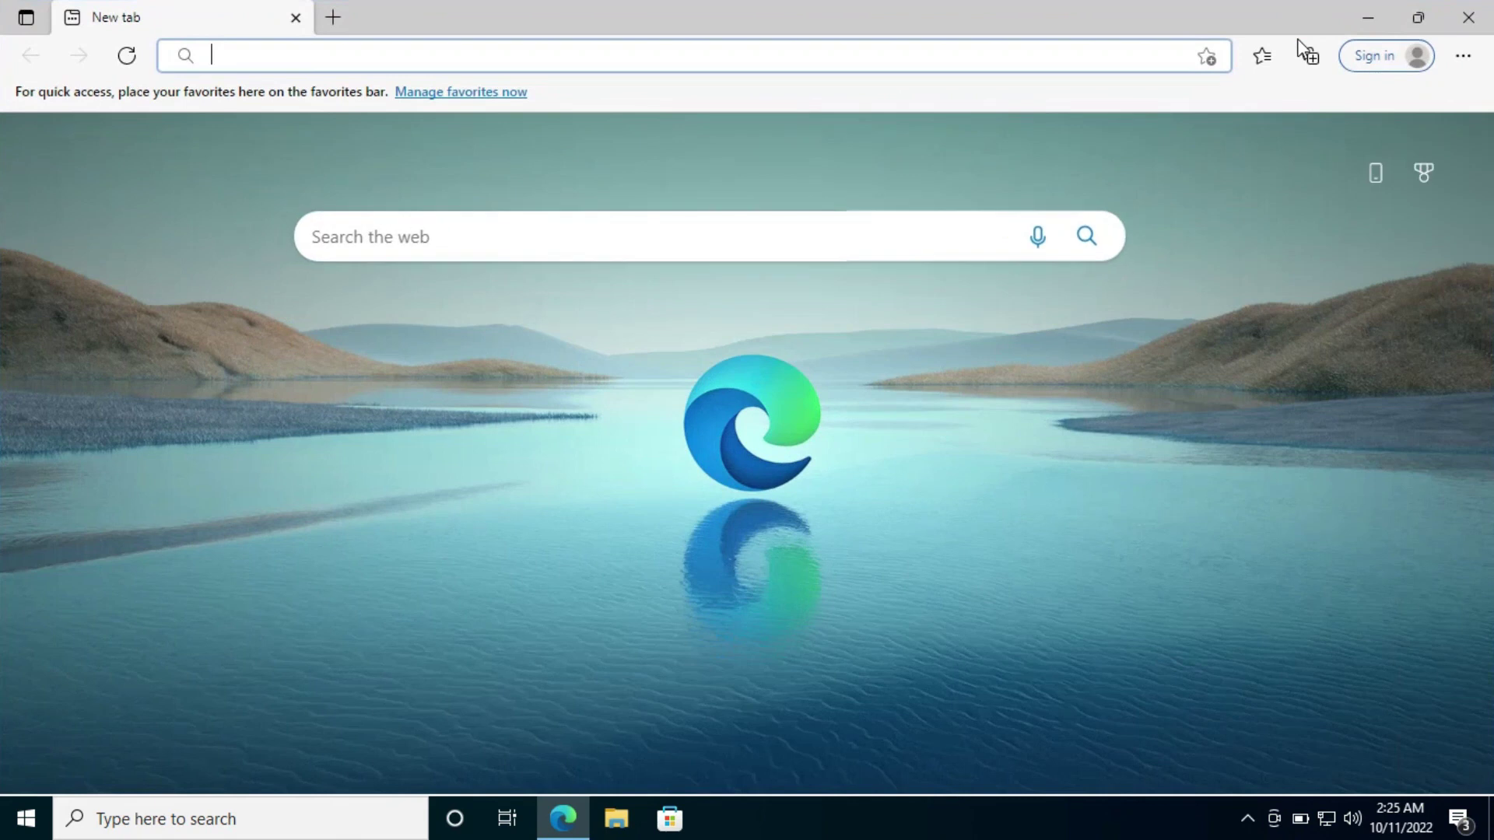
text(windows )
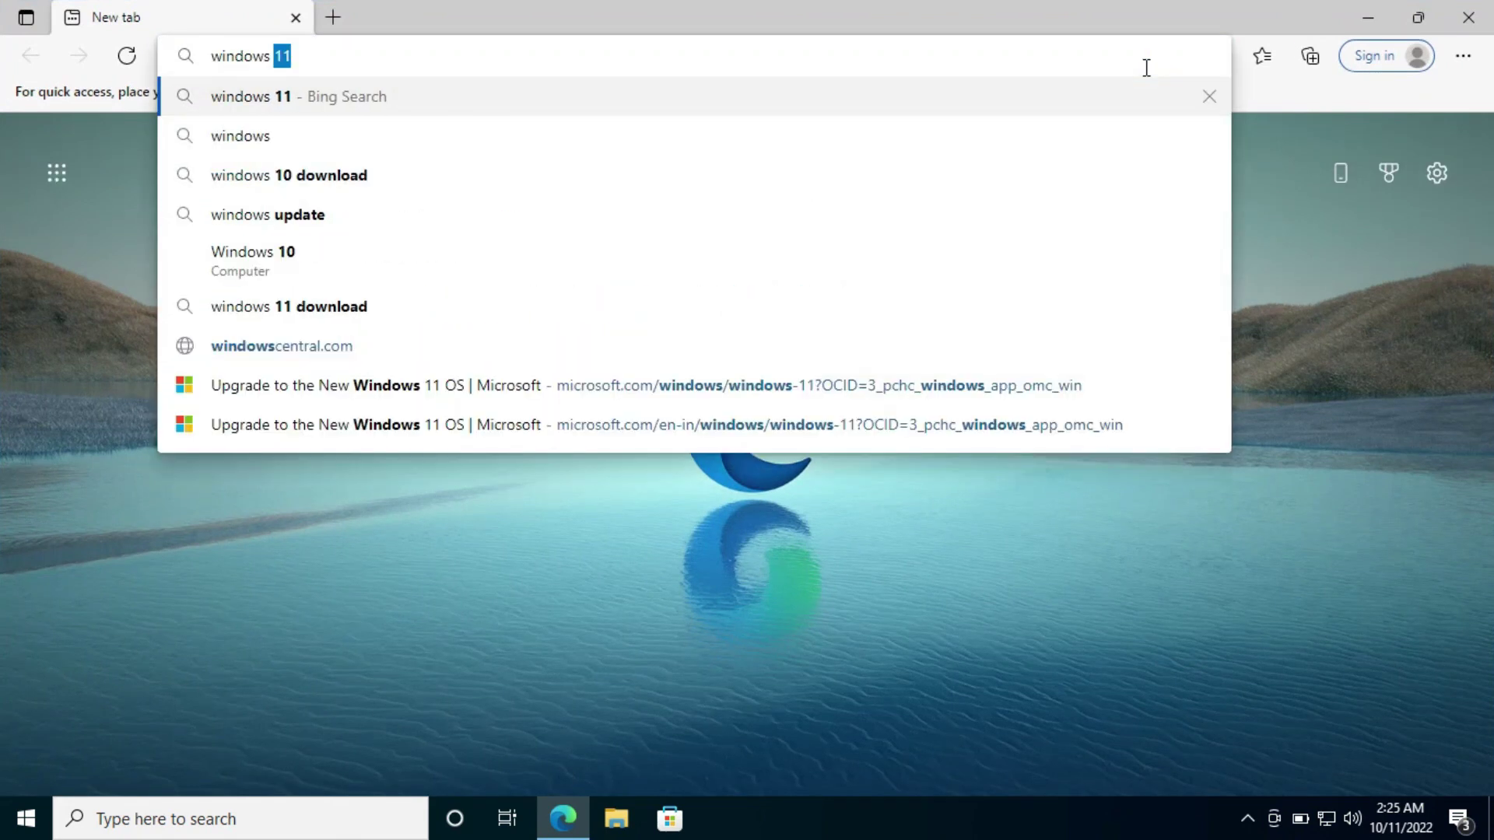
text(11 download)
key(Return)
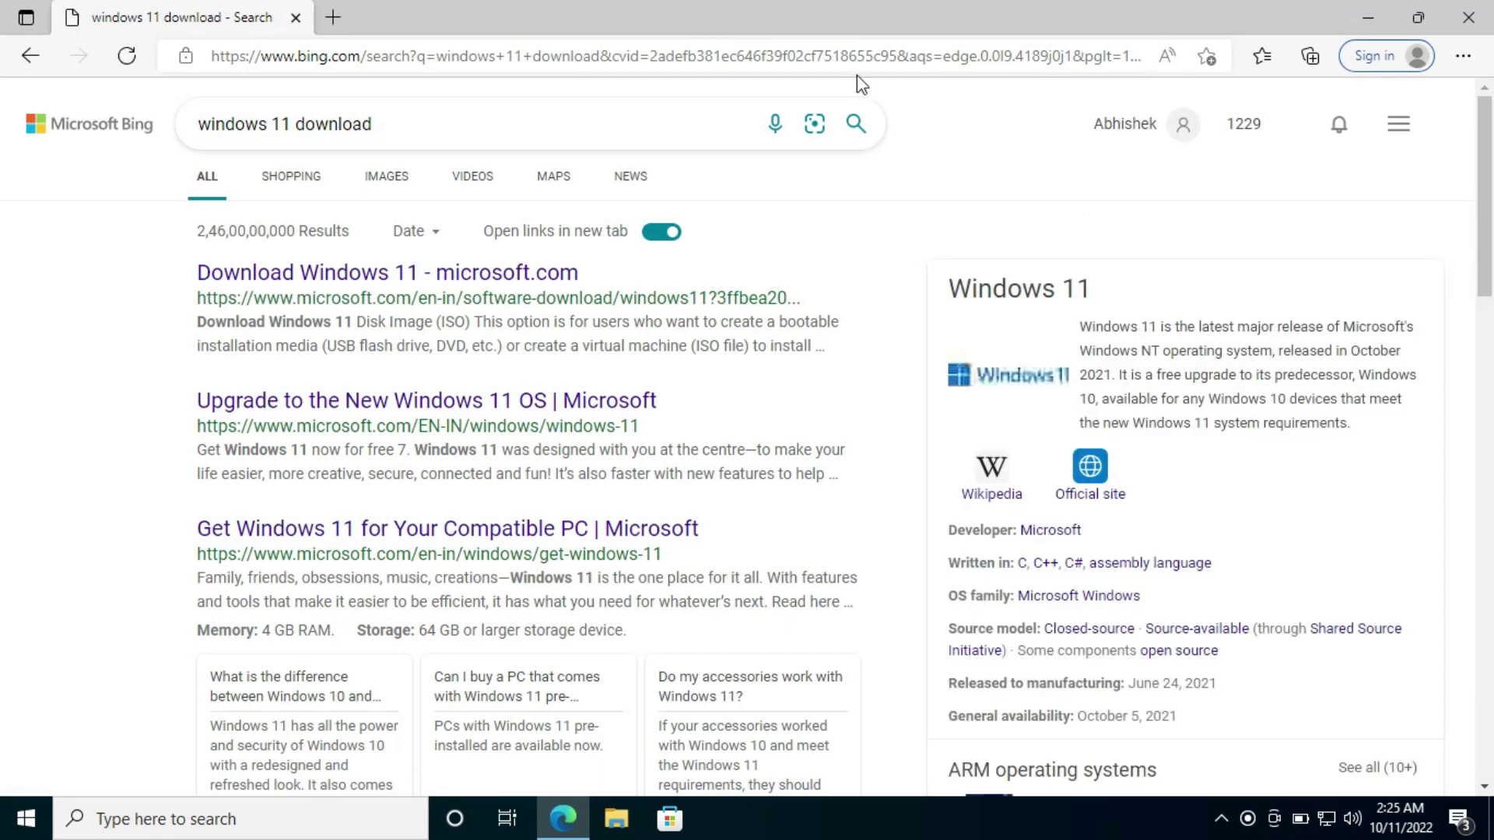
Step: On Microsoft's Download Windows 11 page, choose Windows 11 (multi-edition ISO) and request the download
click(408, 288)
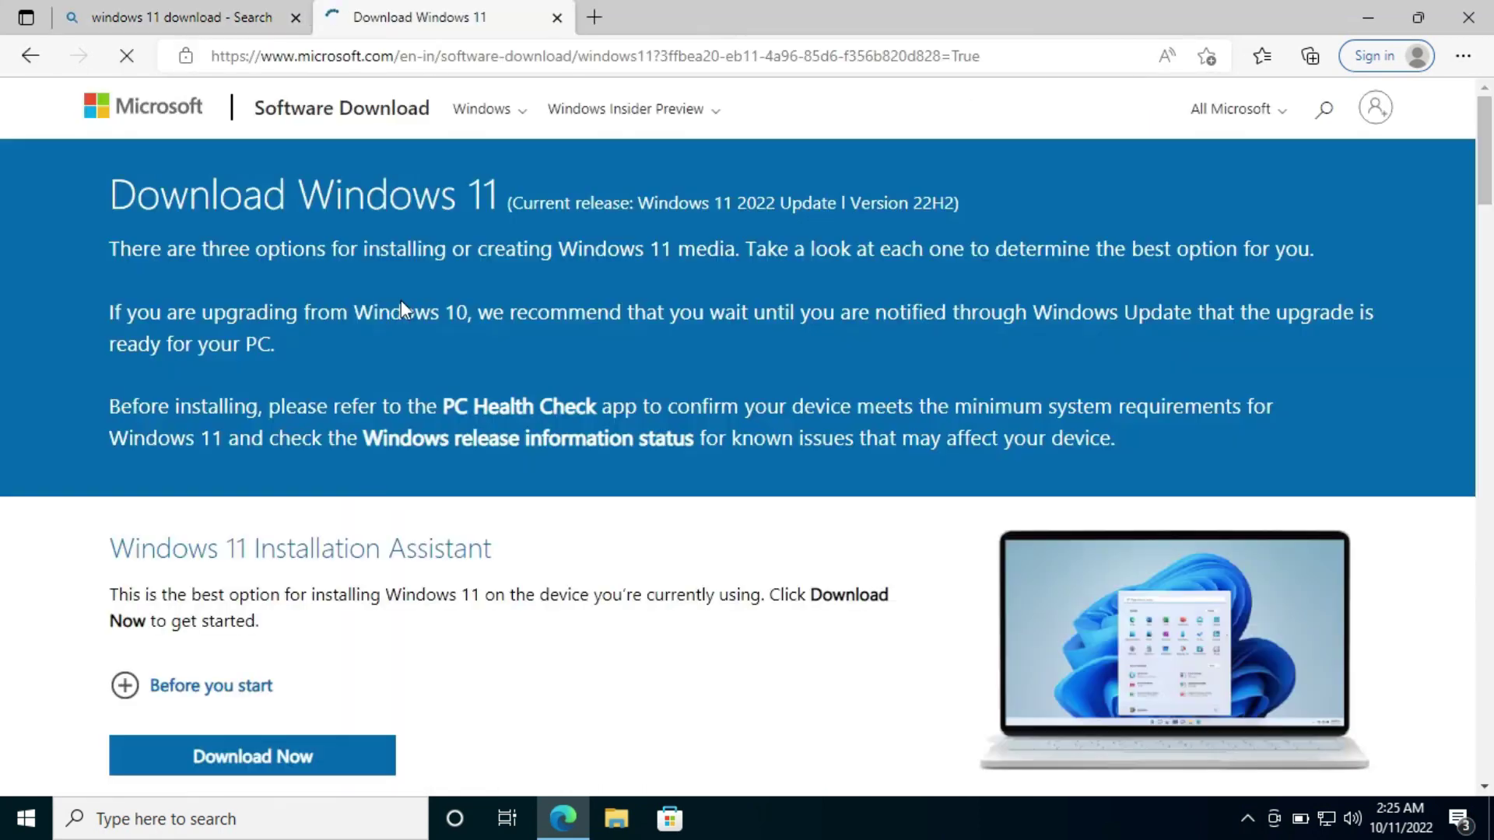
scroll(342, 622, down, 15)
scroll(336, 654, down, 10)
scroll(374, 633, up, 5)
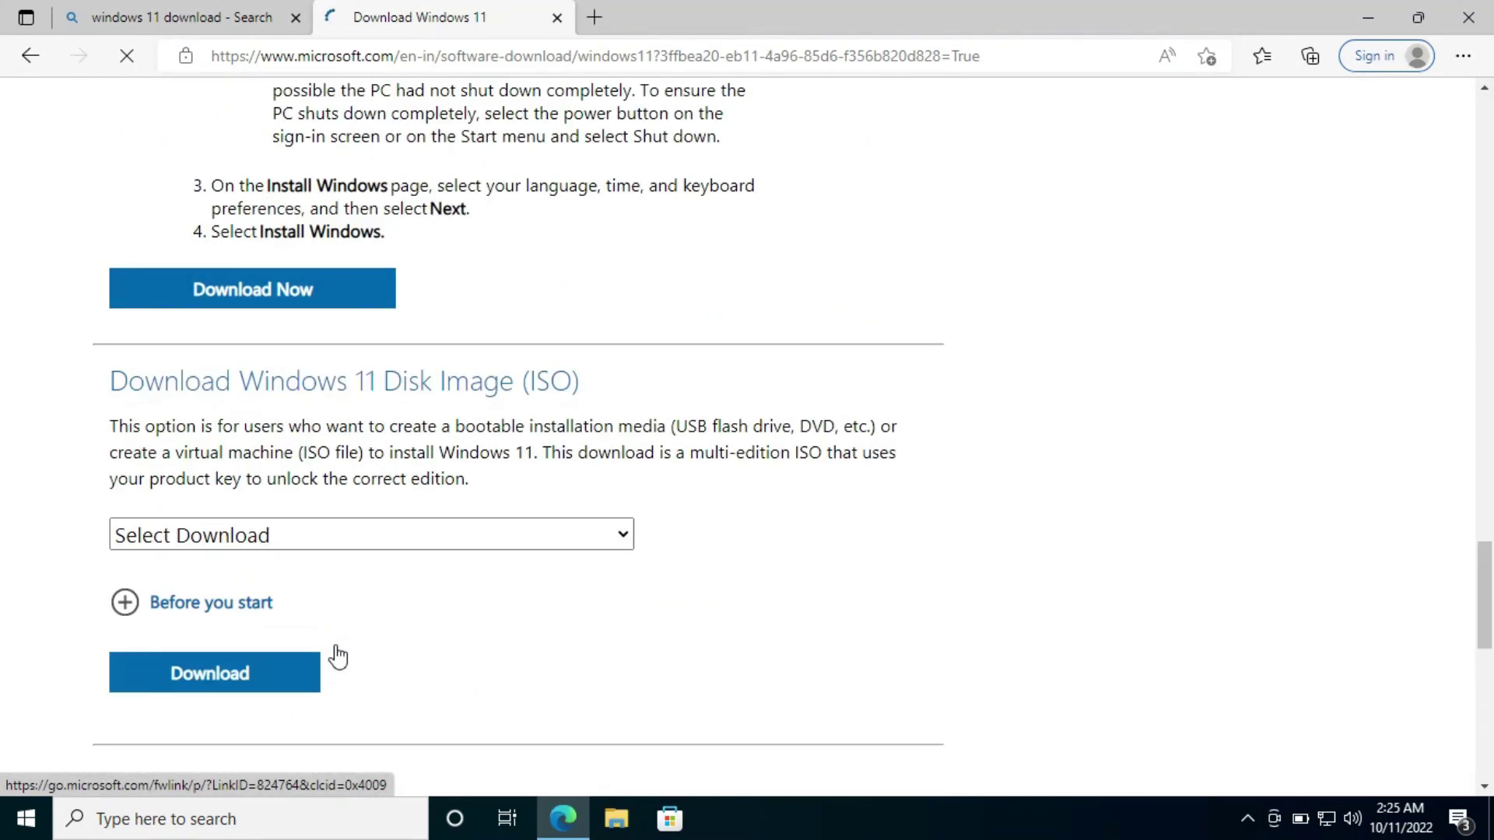
click(385, 536)
click(346, 603)
click(283, 686)
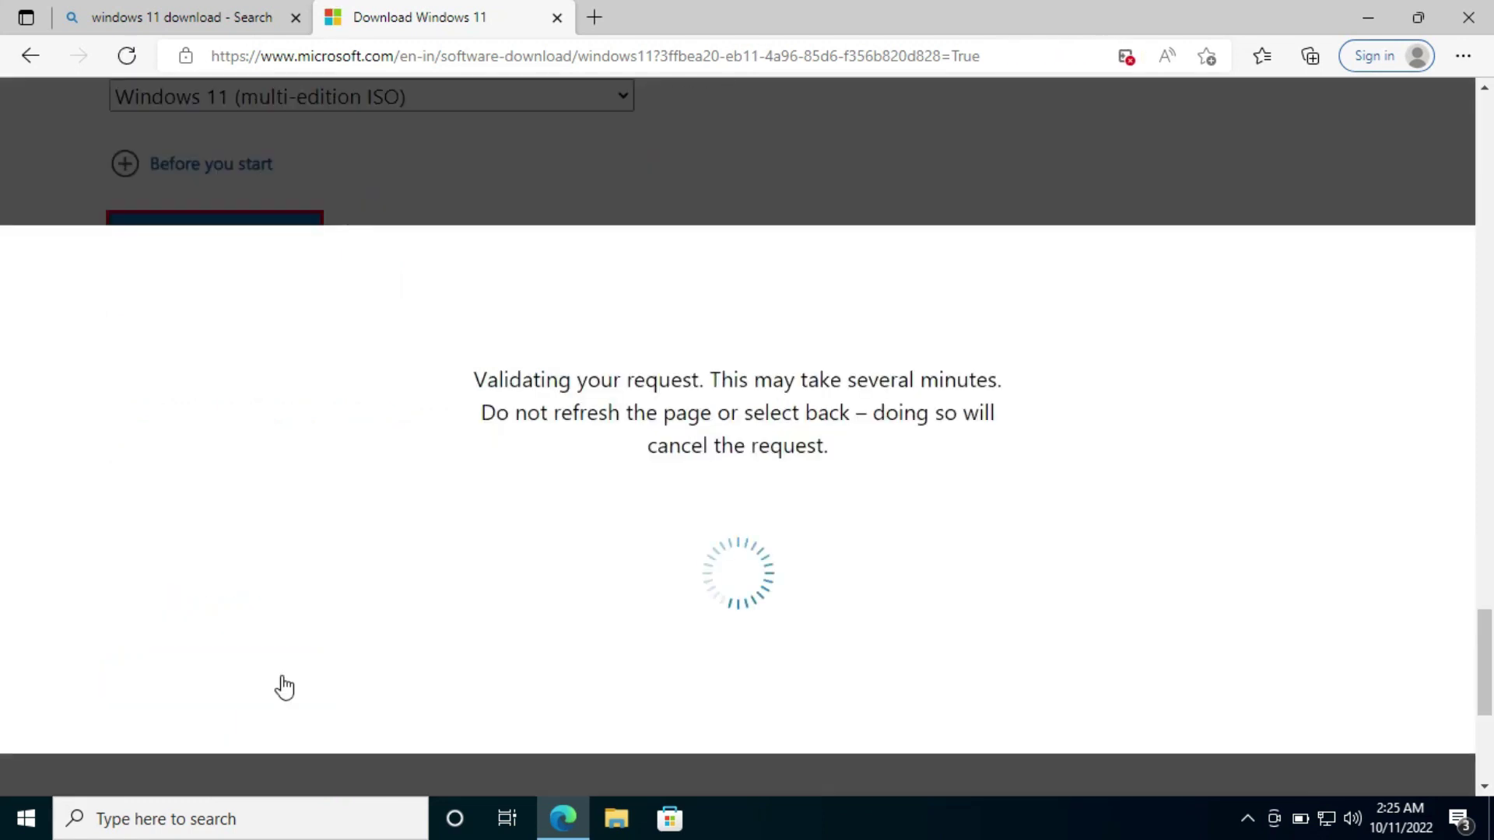
Step: Pick English (United States) as the language, confirm, and download the 64-bit ISO
click(360, 445)
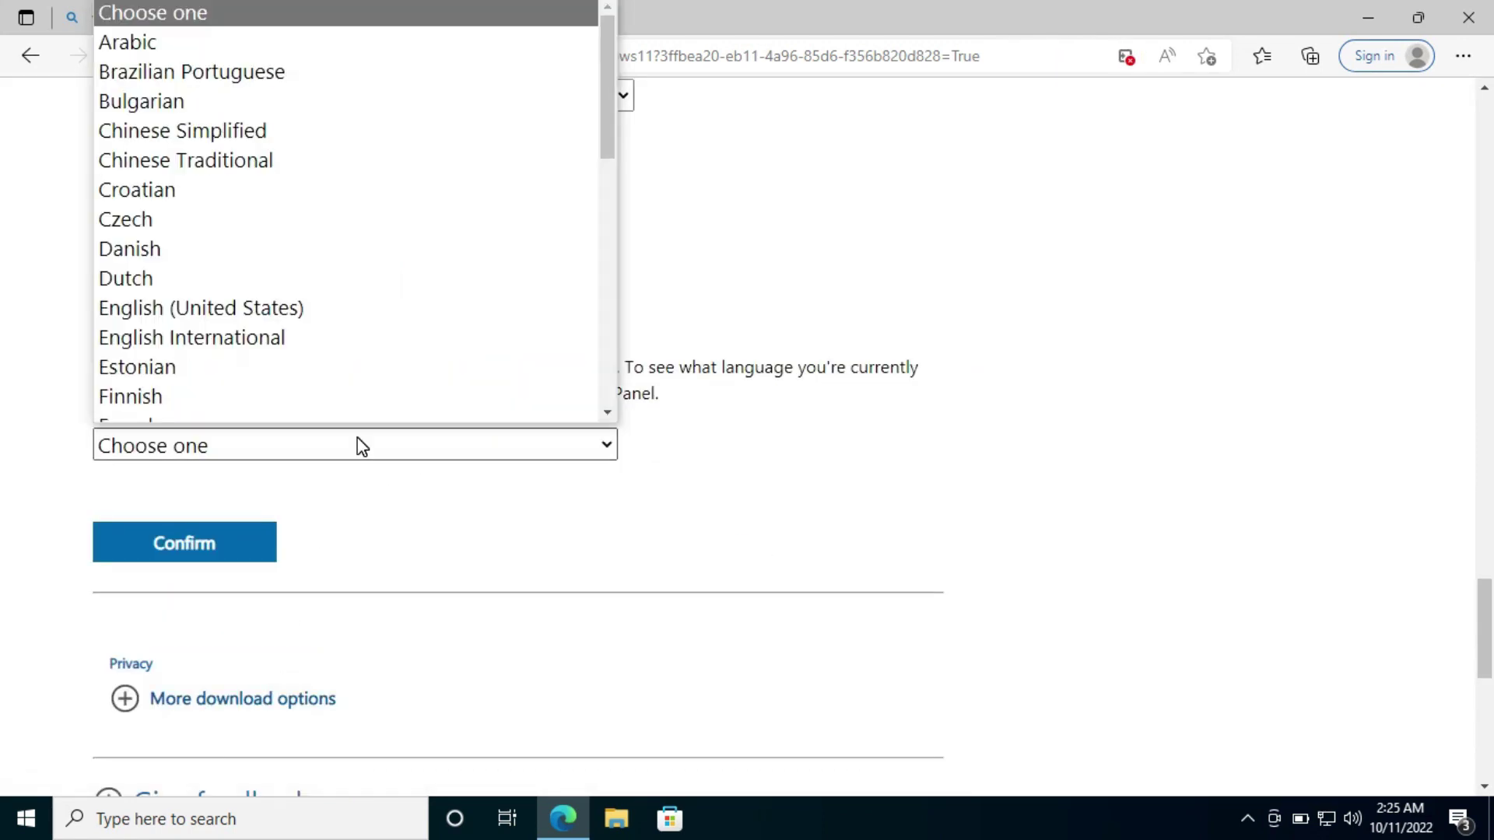
click(290, 304)
click(235, 549)
scroll(234, 563, down, 2)
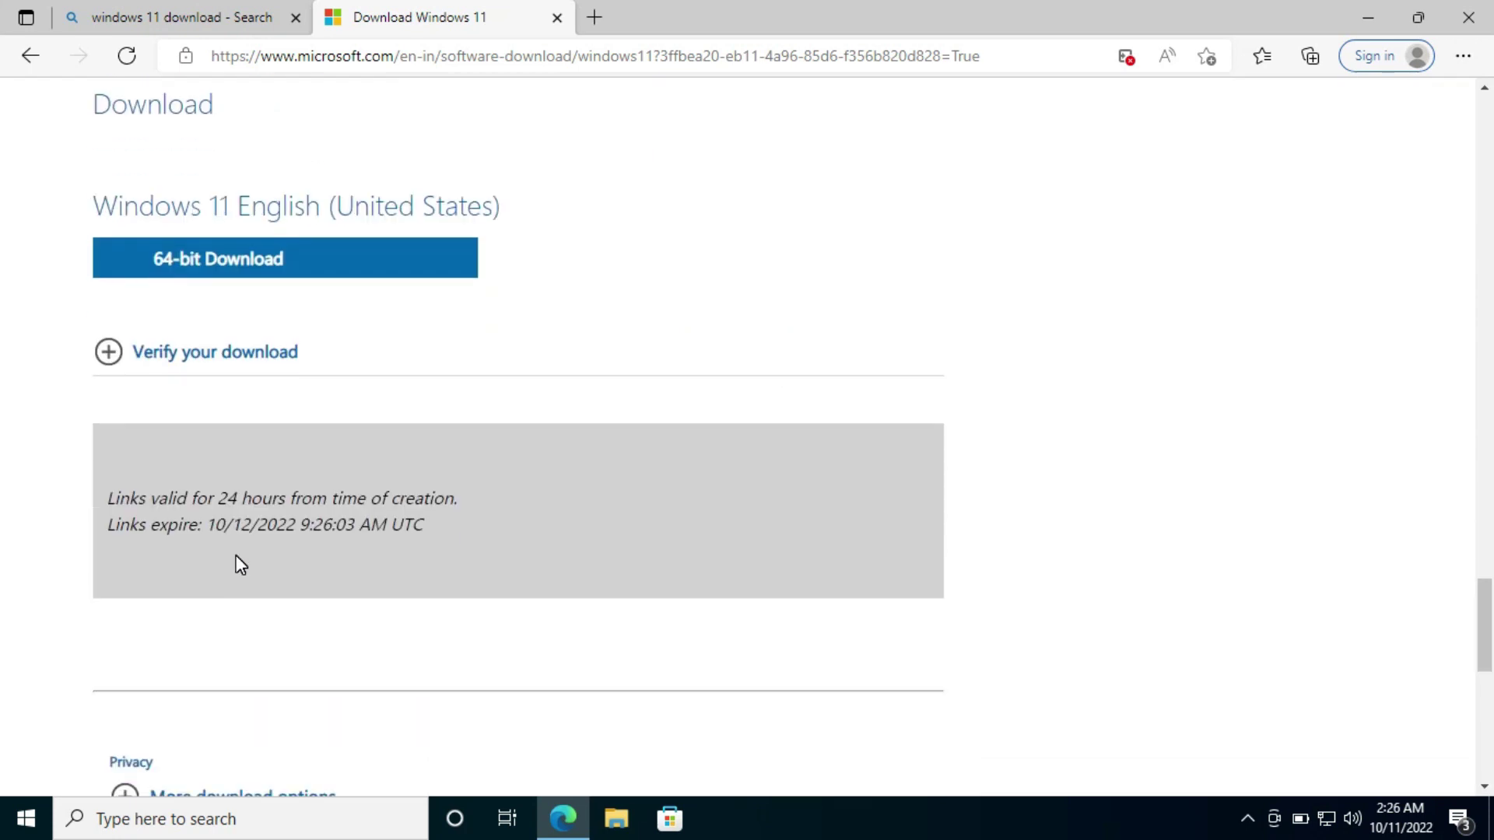
click(433, 281)
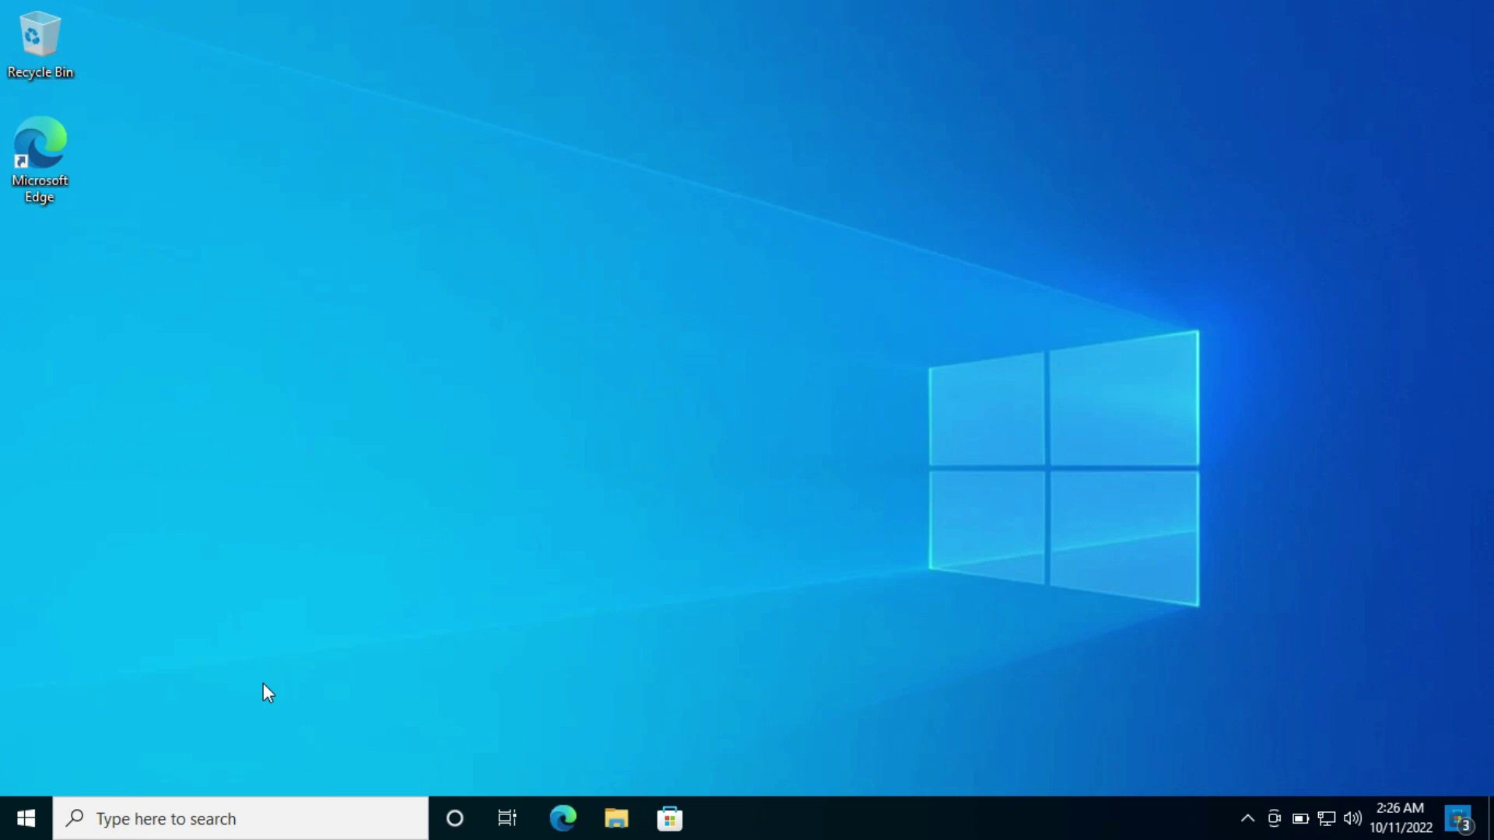
Step: Search Windows for 'create and format hard disk partitions' and launch it to open Disk Management
click(26, 818)
text(cre)
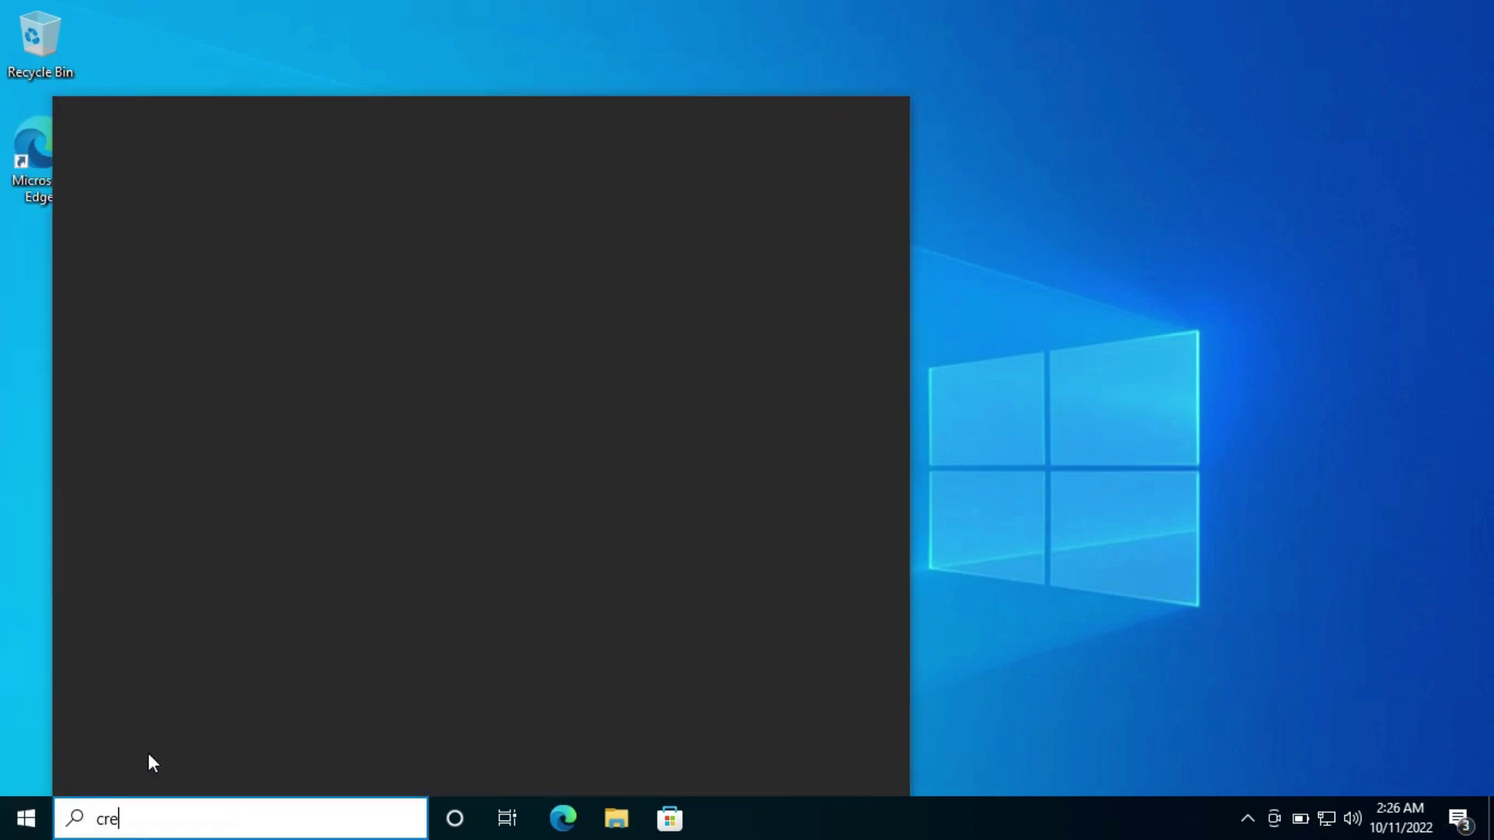
text(ate and)
key(Tab)
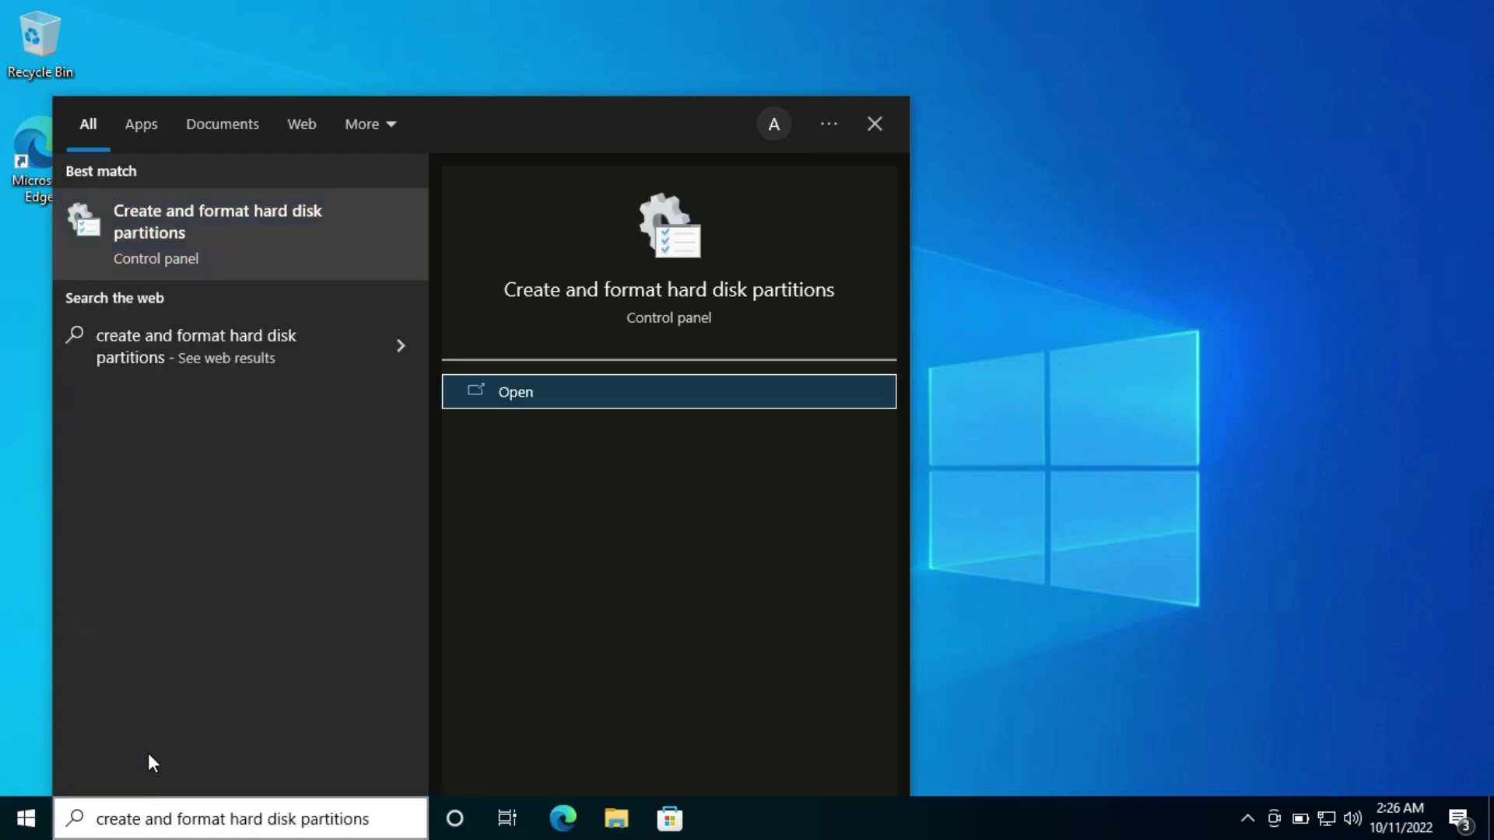
key(Return)
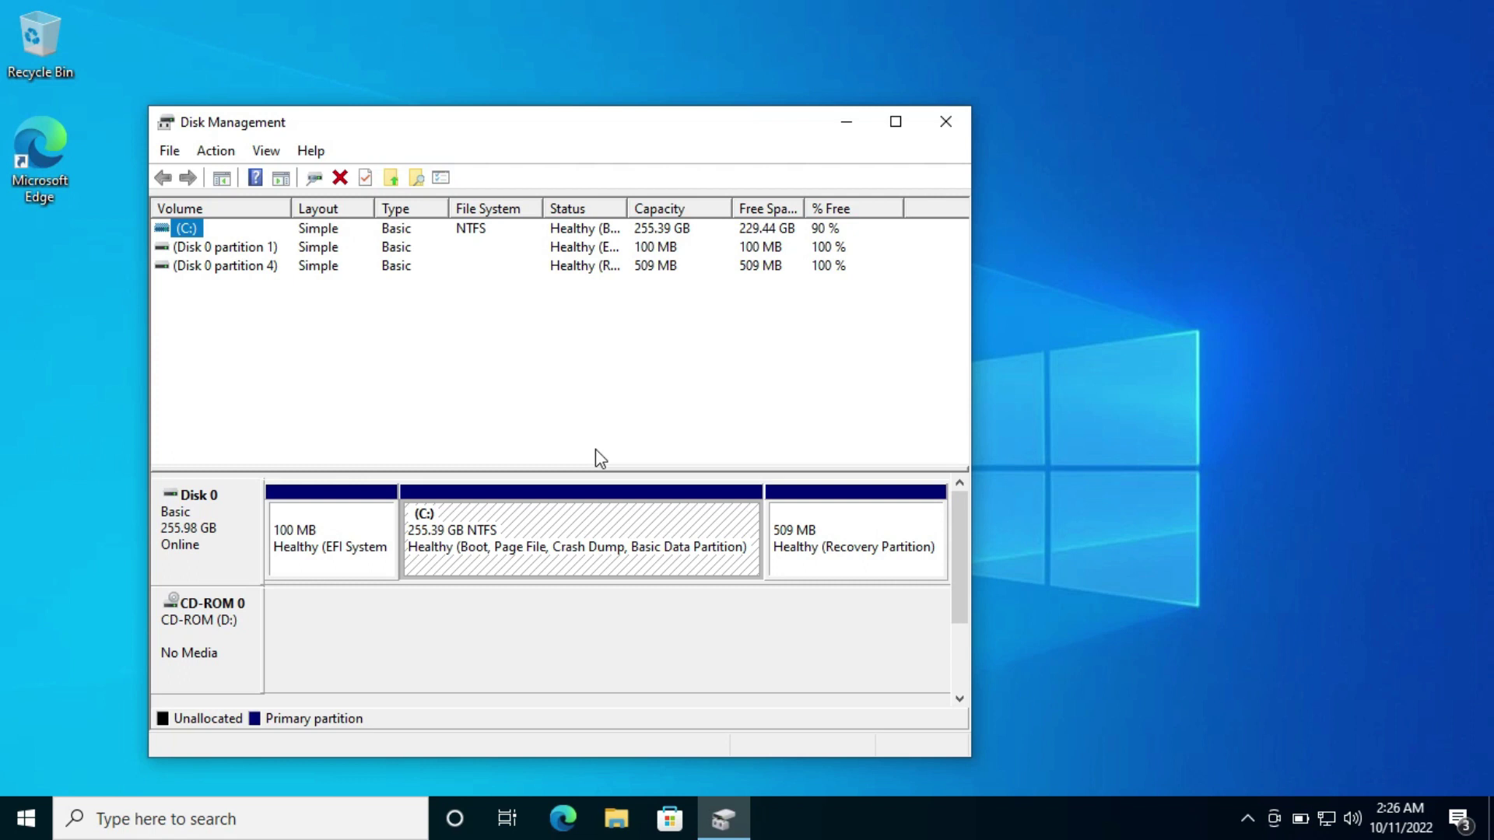
Step: Shrink the C: volume by 6000 MB with Shrink Volume
right_click(707, 526)
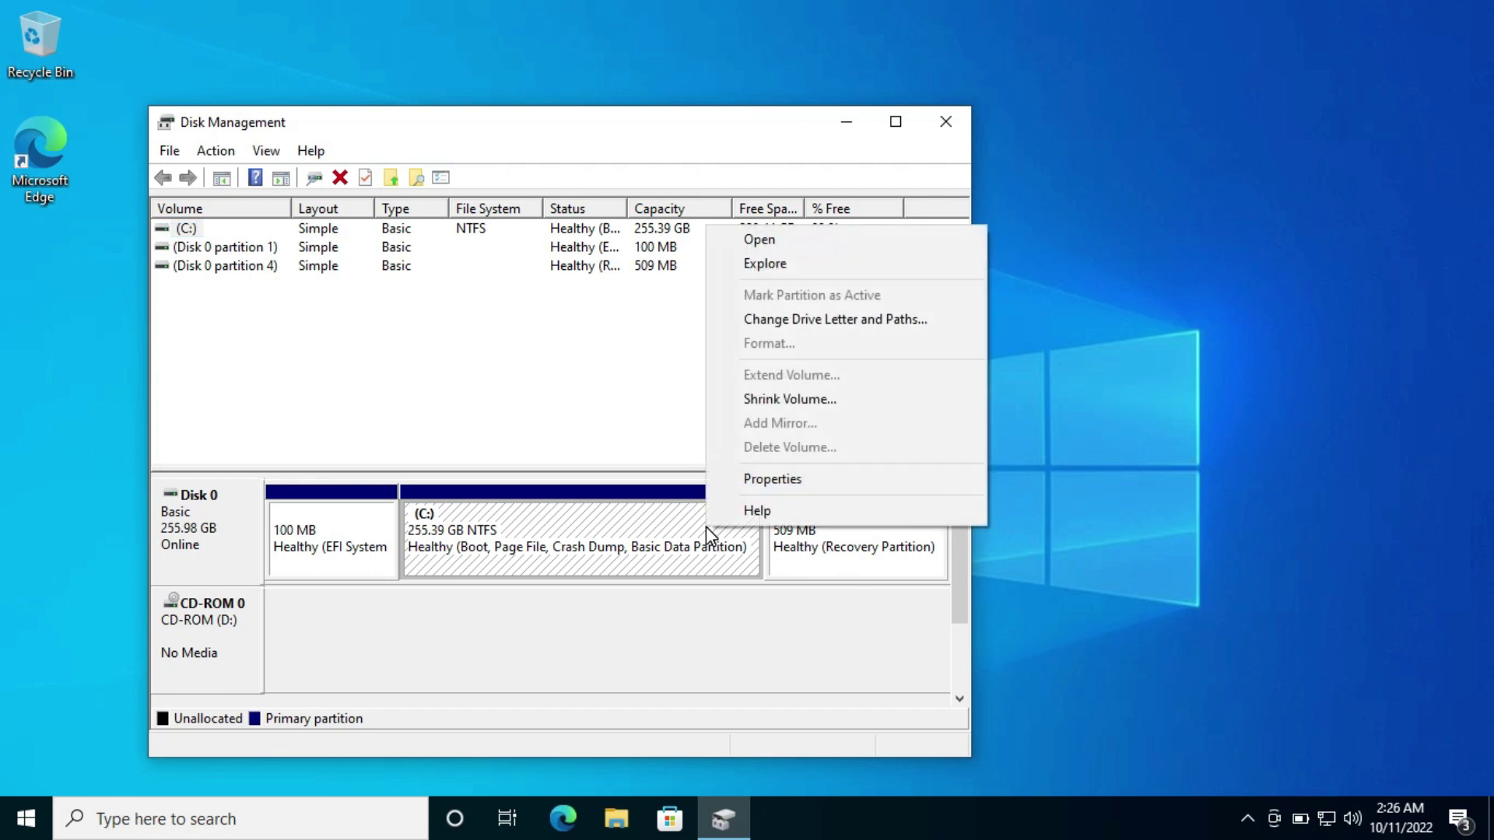
click(811, 397)
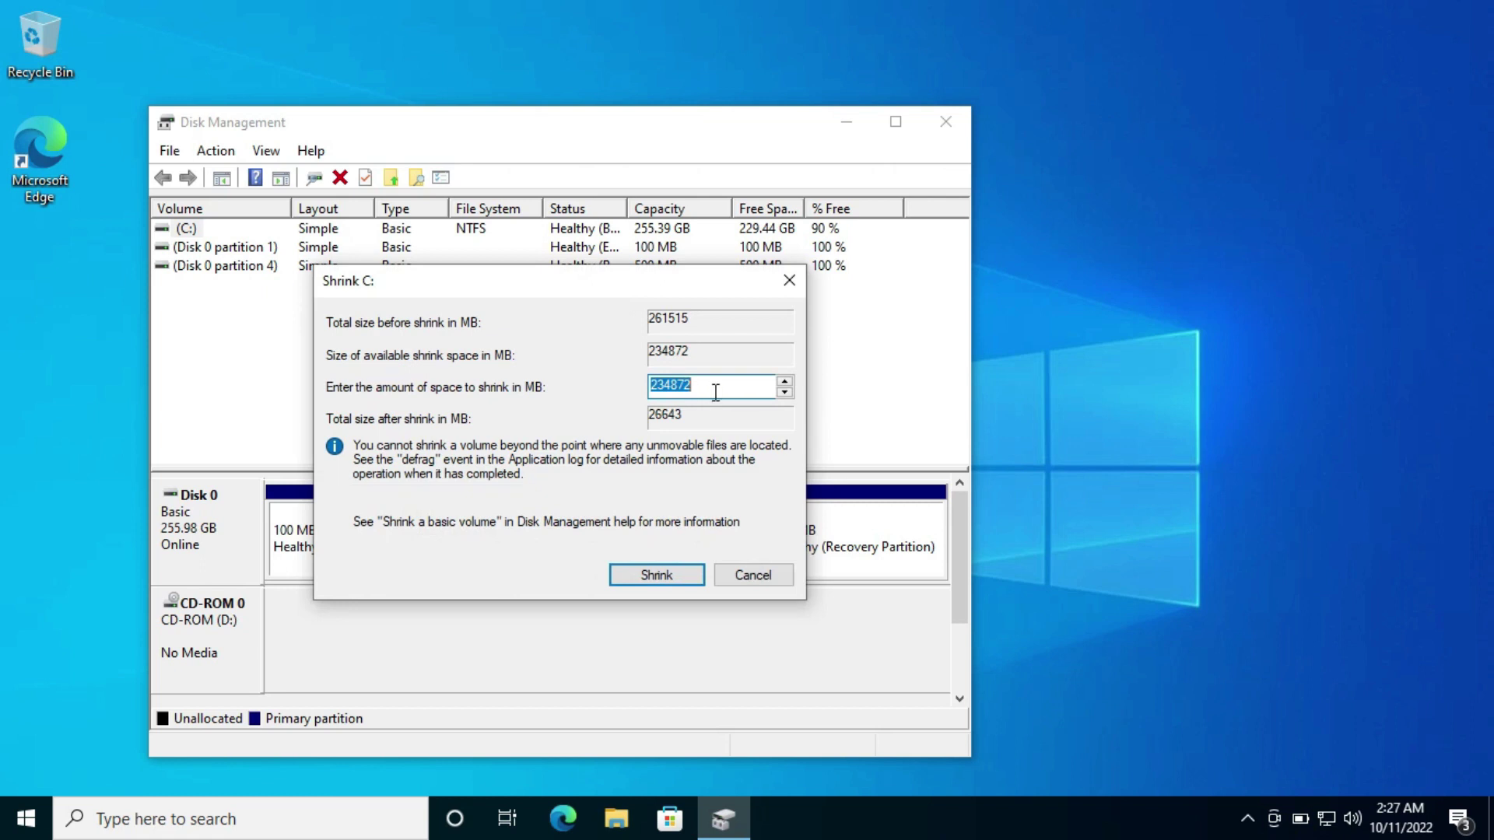
text(6000)
click(660, 573)
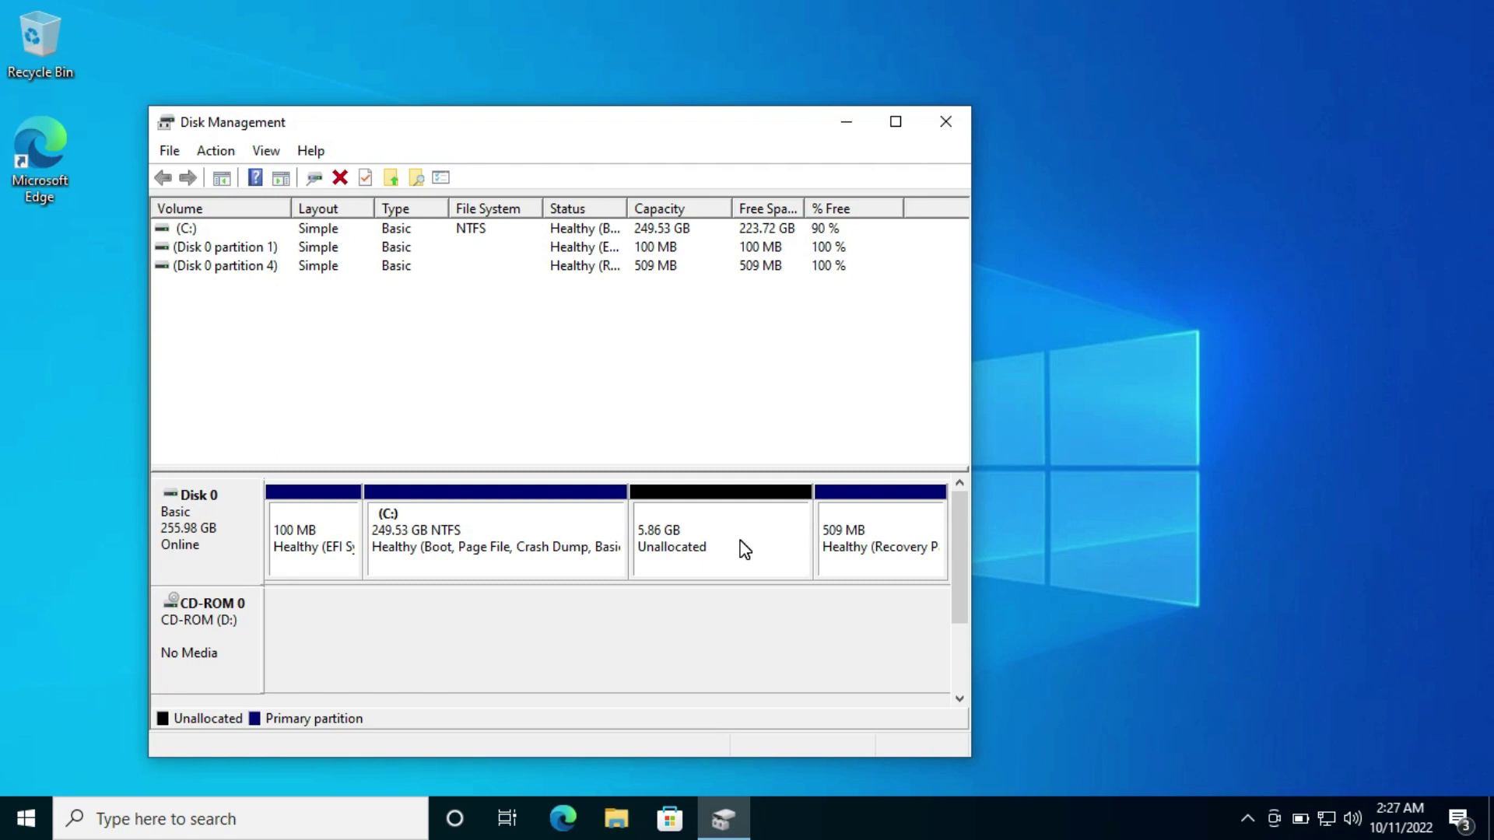
Step: Create a new simple volume on the unallocated space: full 5999 MB, default letter, 8192 allocation units
right_click(740, 541)
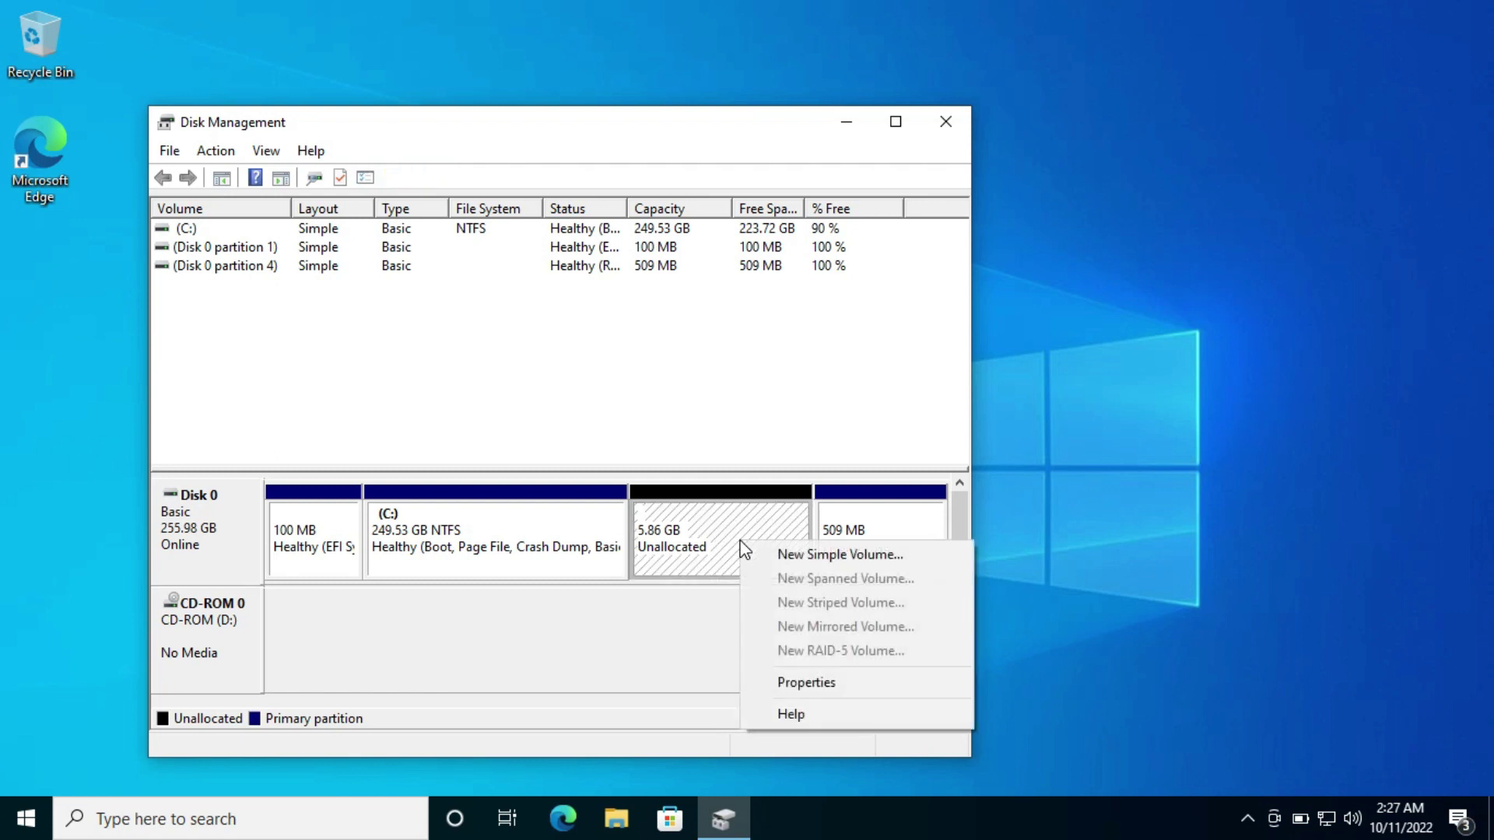
click(835, 556)
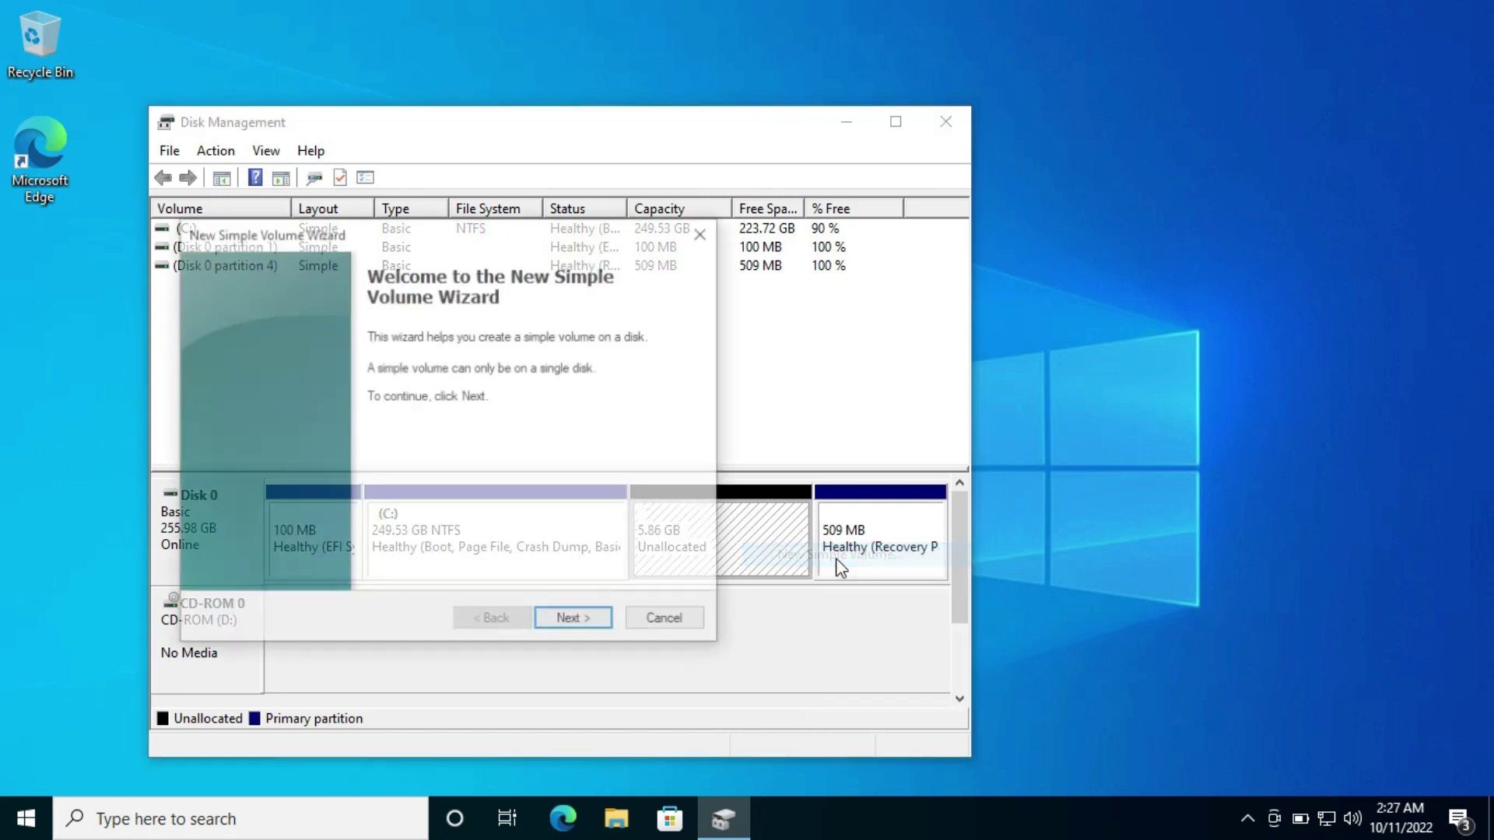
click(596, 622)
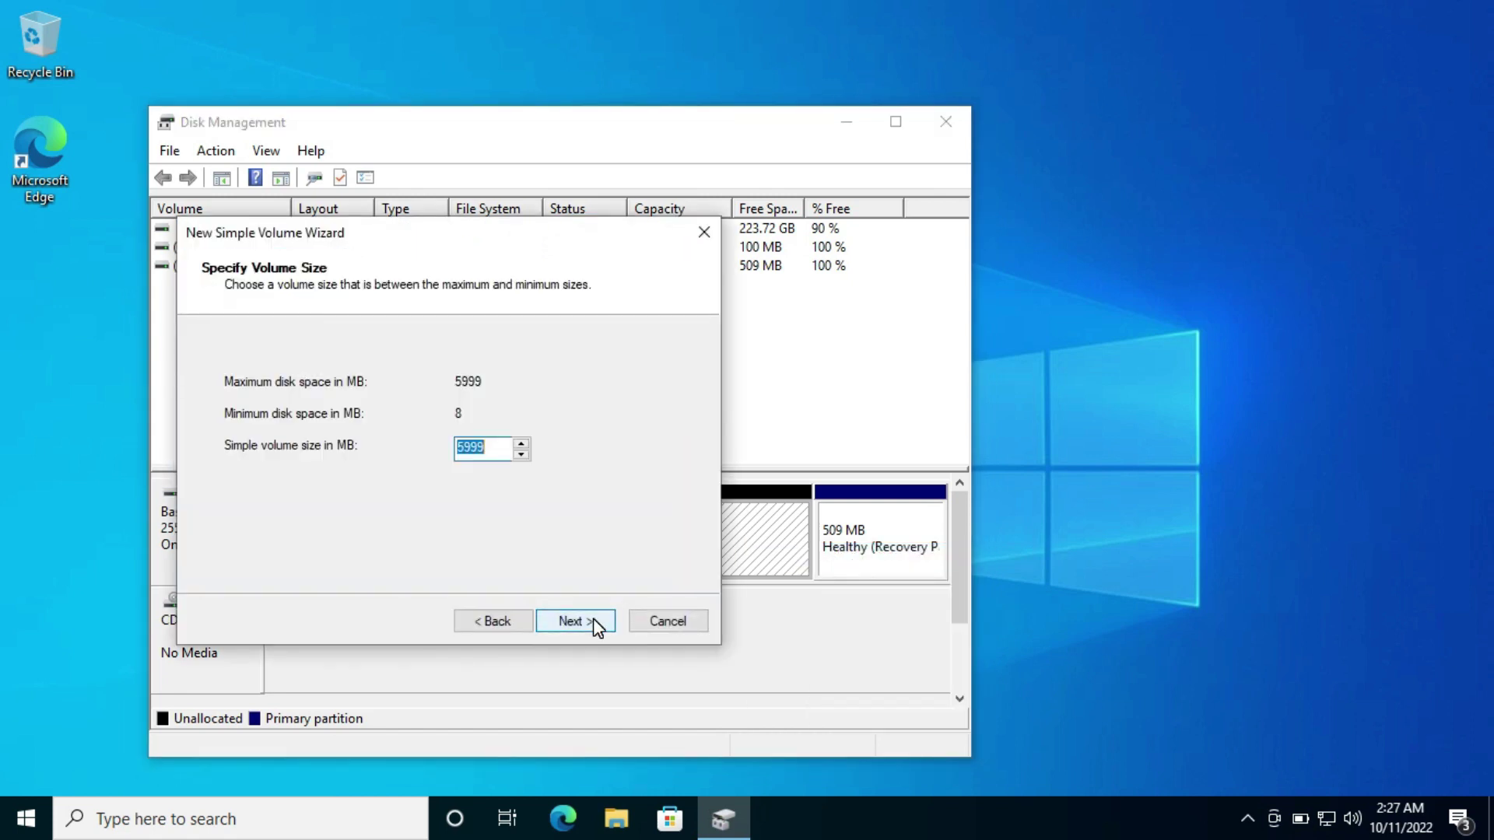
click(596, 622)
click(596, 623)
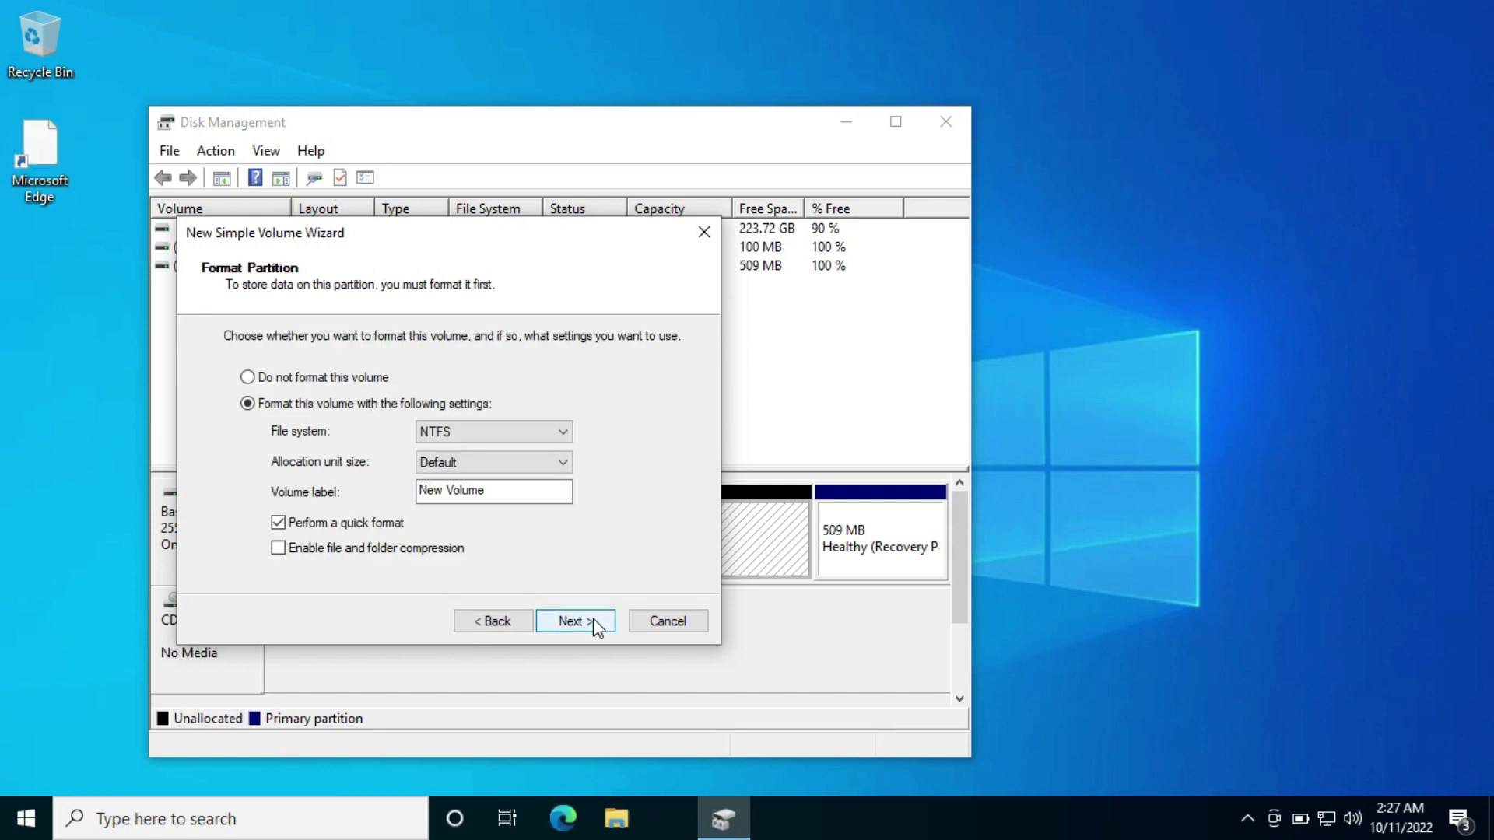
click(493, 467)
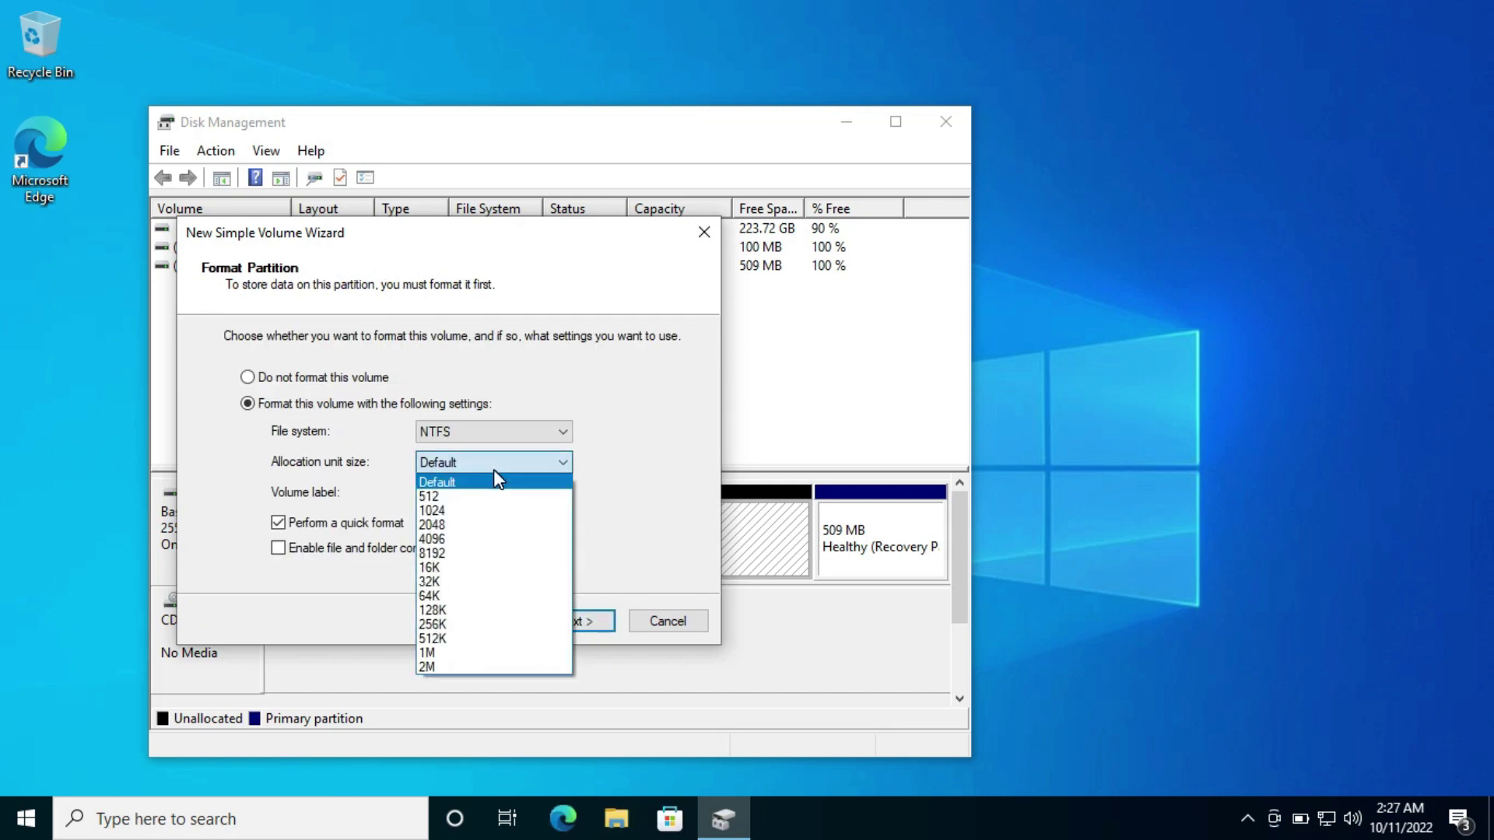
click(451, 553)
click(596, 618)
click(597, 618)
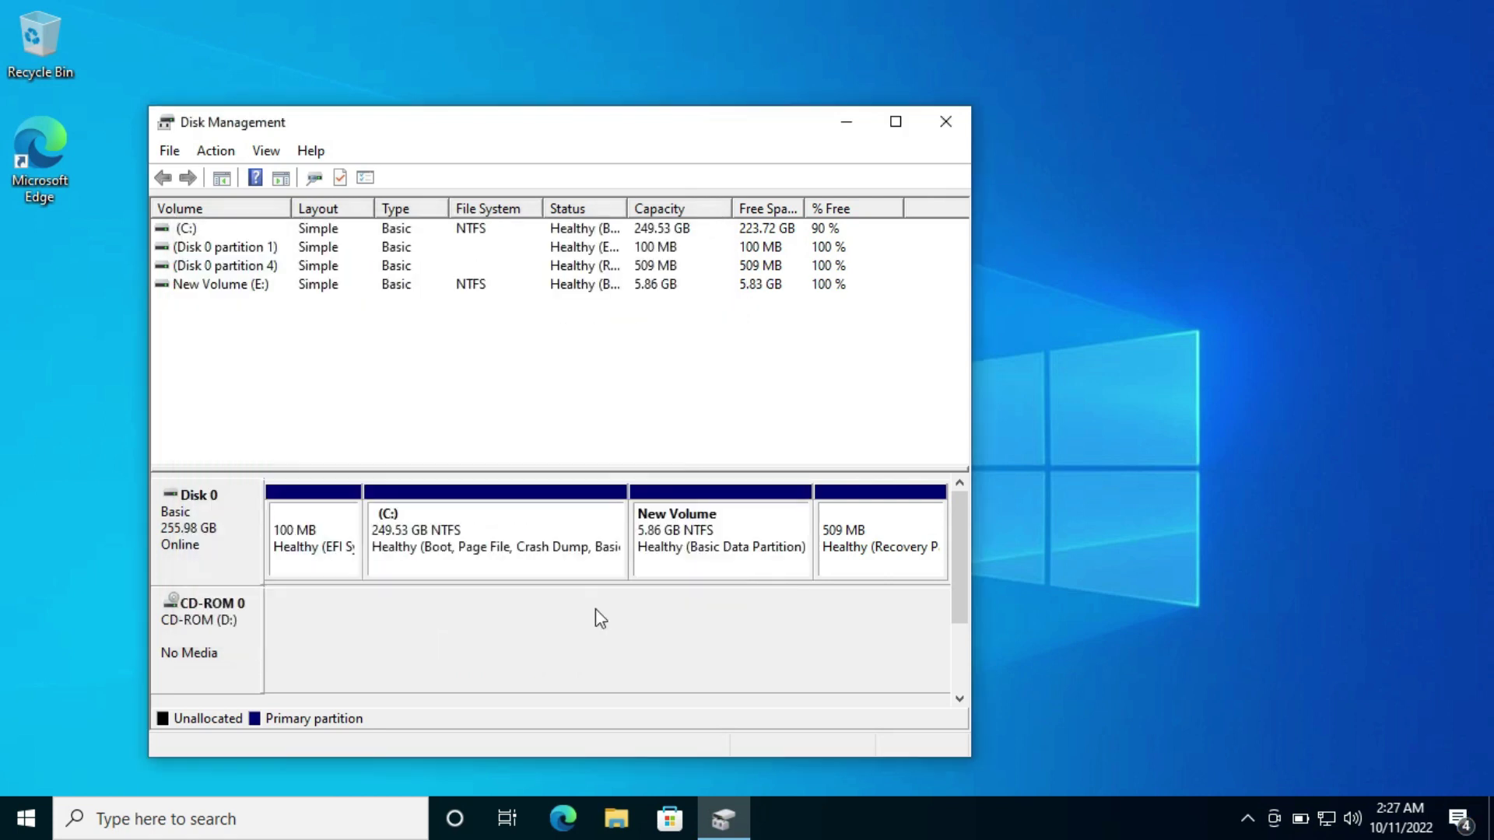
Step: Close Disk Management, mount the Windows 11 ISO from Downloads, and select all its files
click(961, 124)
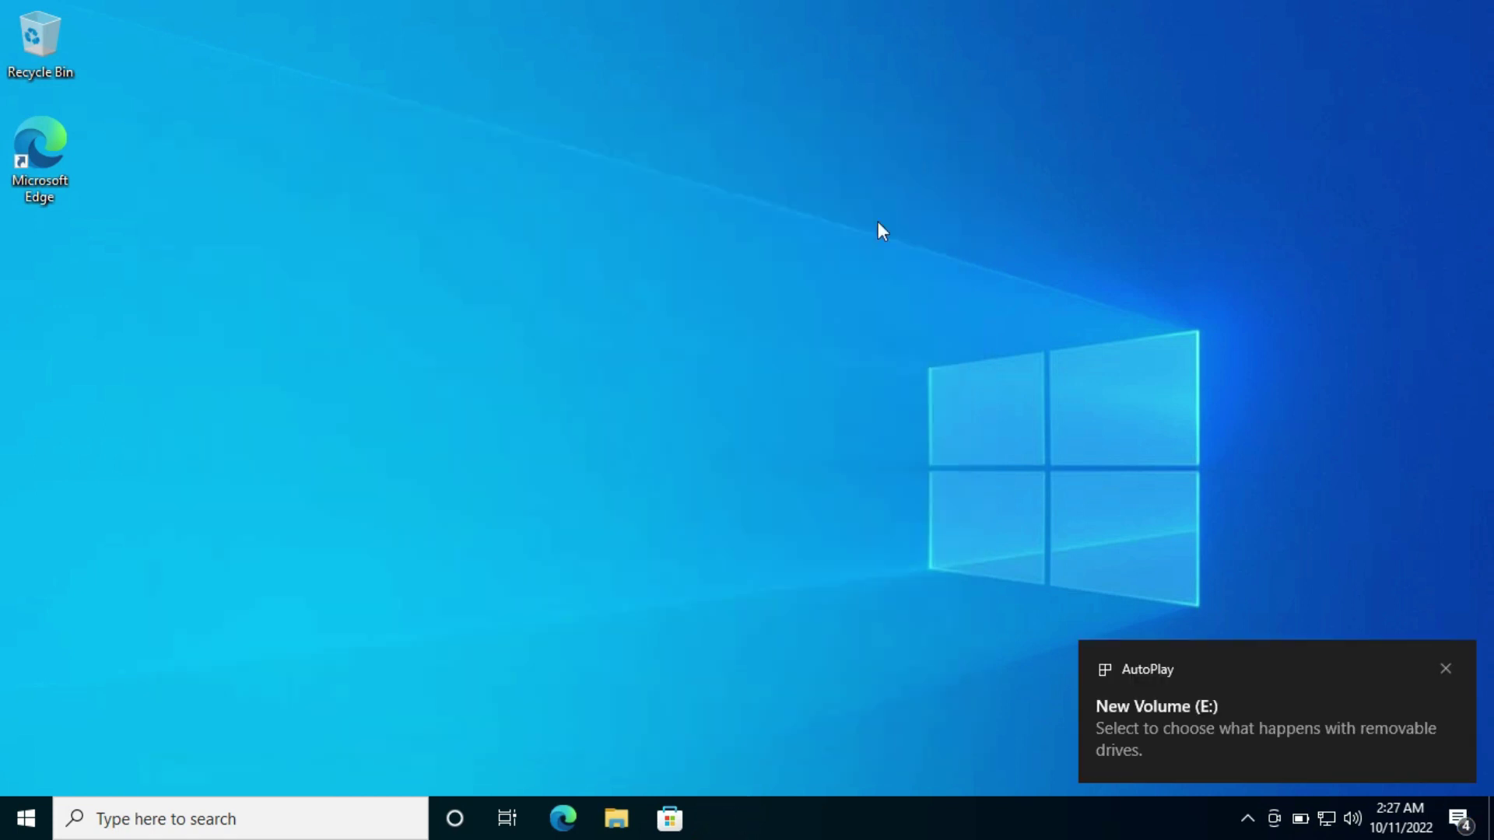
click(615, 818)
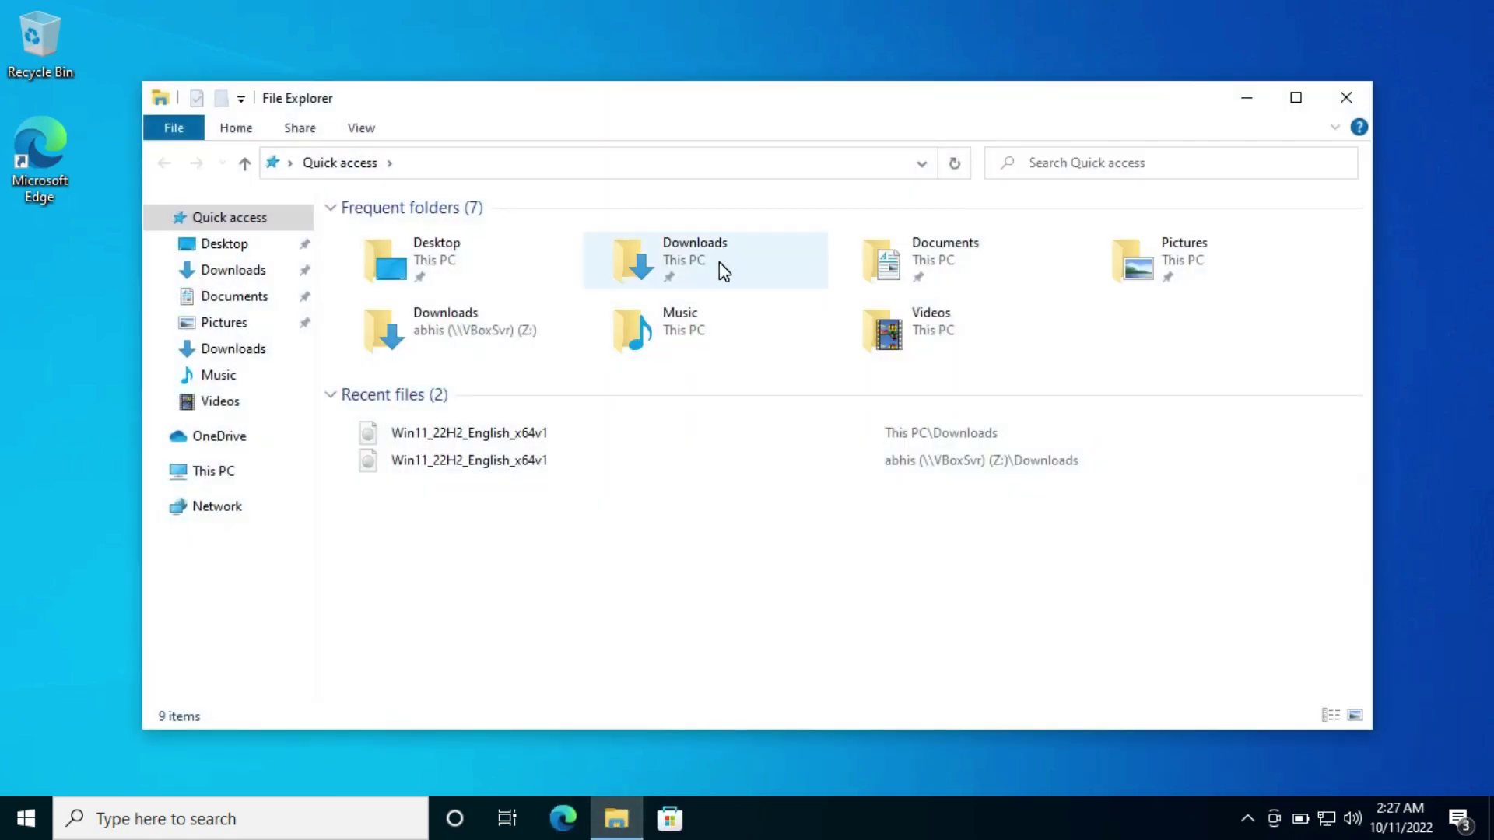
double_click(719, 261)
double_click(476, 261)
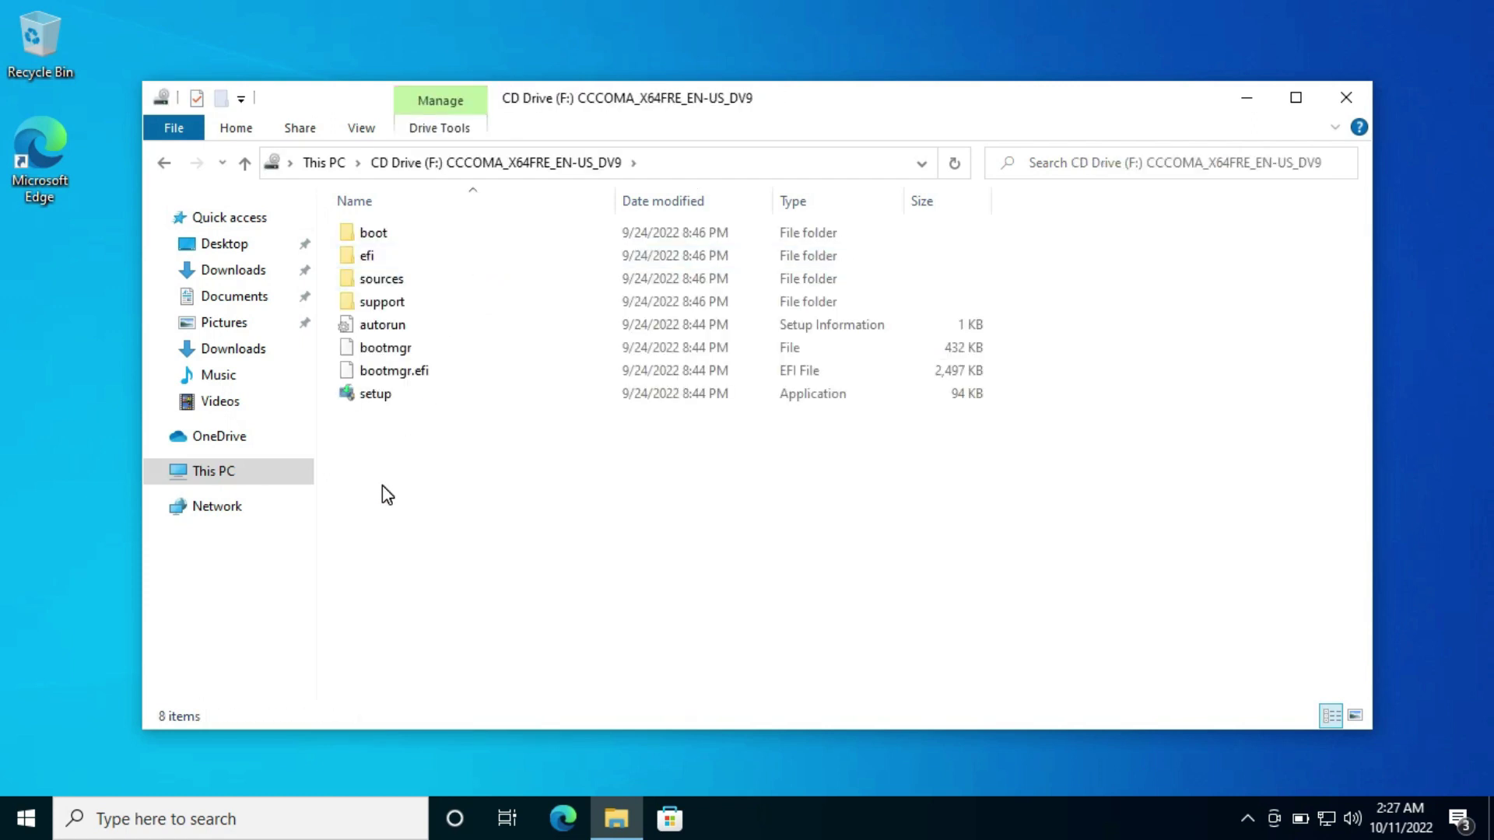
drag(381, 484, 498, 229)
Step: Copy all the disc's files and folders and paste them into New Volume (E:)
right_click(480, 273)
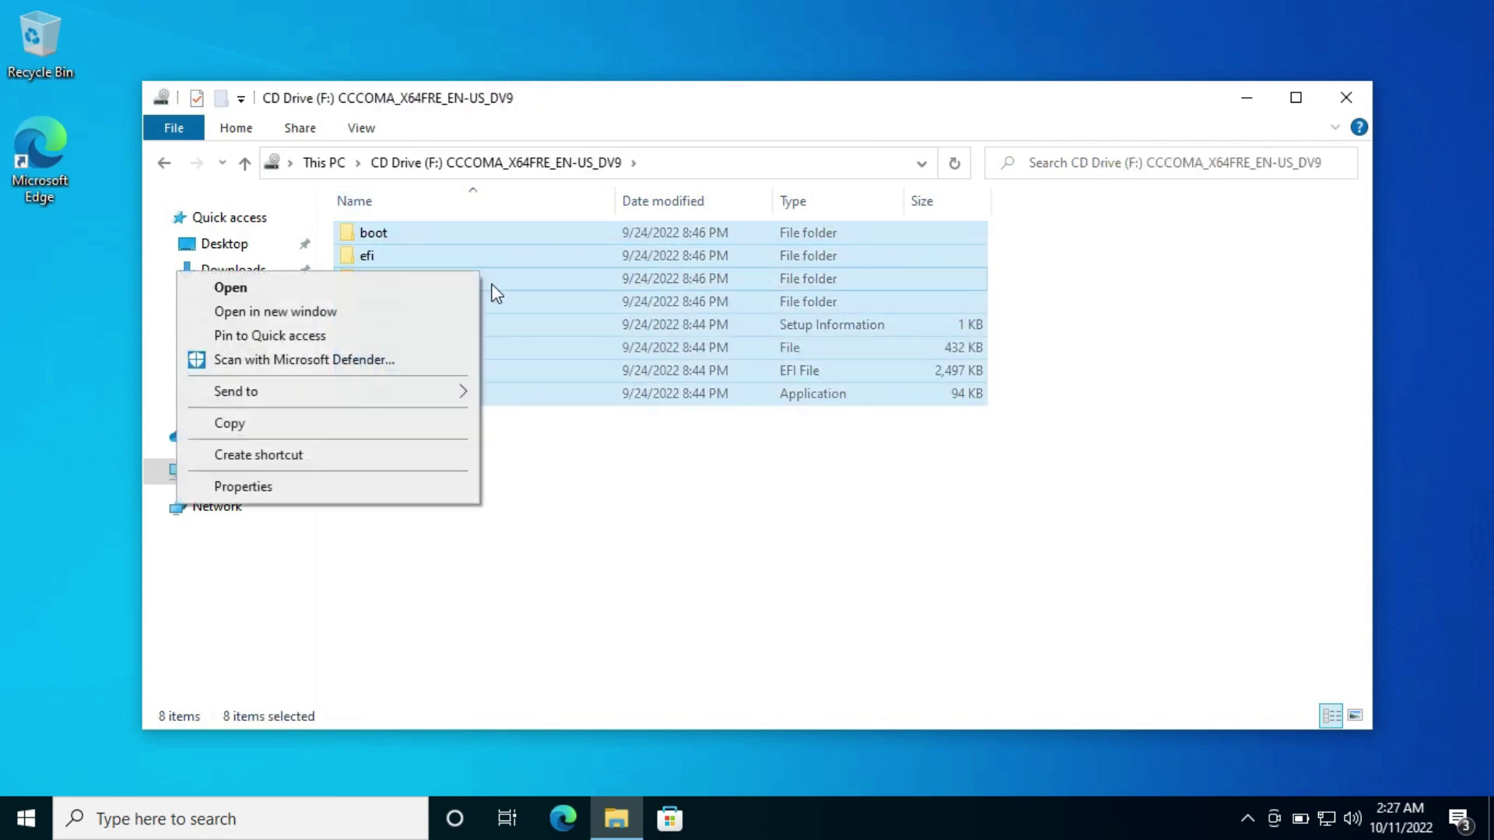
click(291, 426)
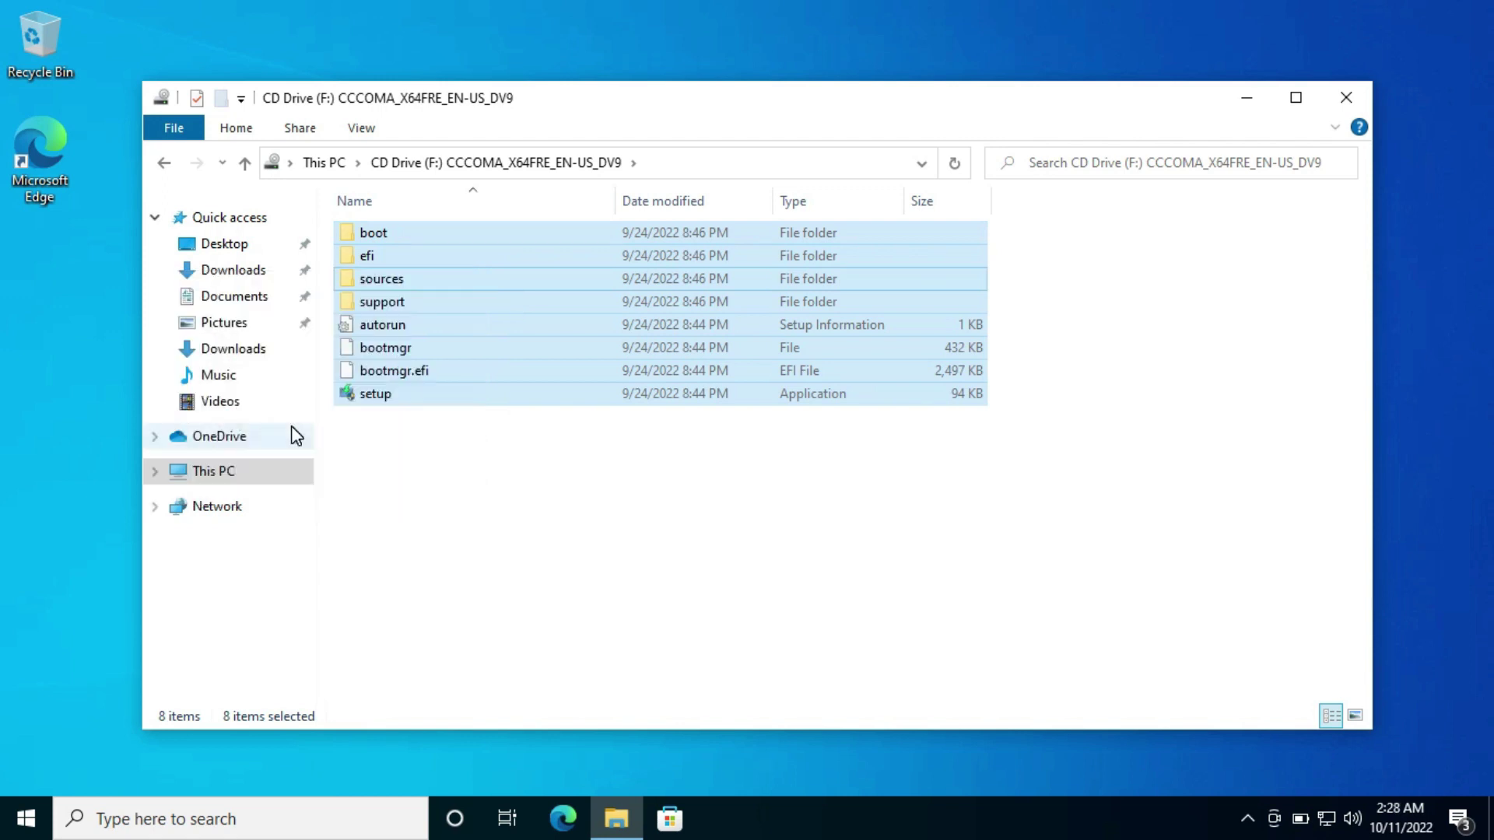
click(251, 467)
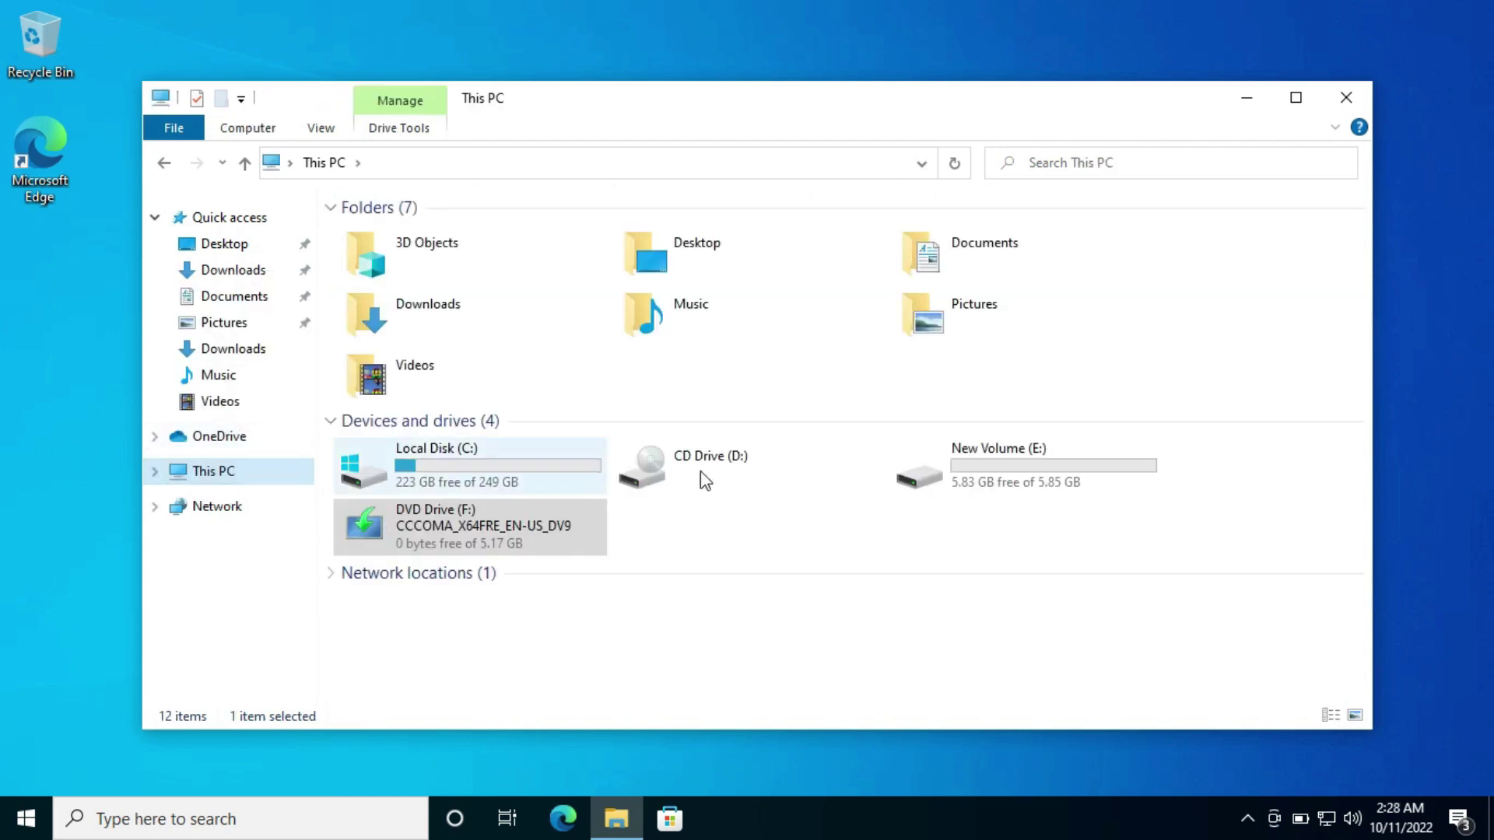
double_click(969, 460)
right_click(608, 382)
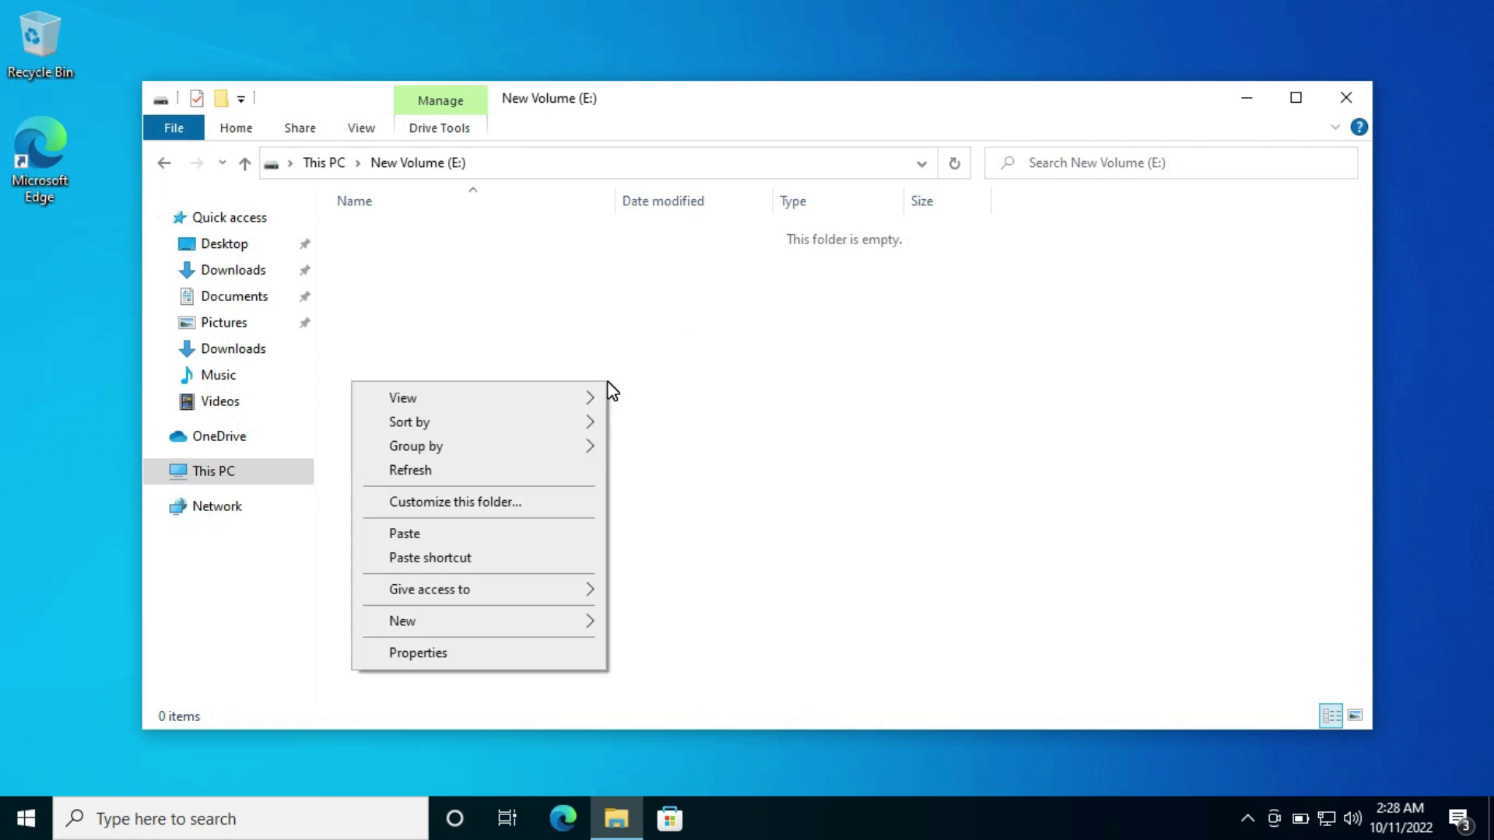
click(488, 534)
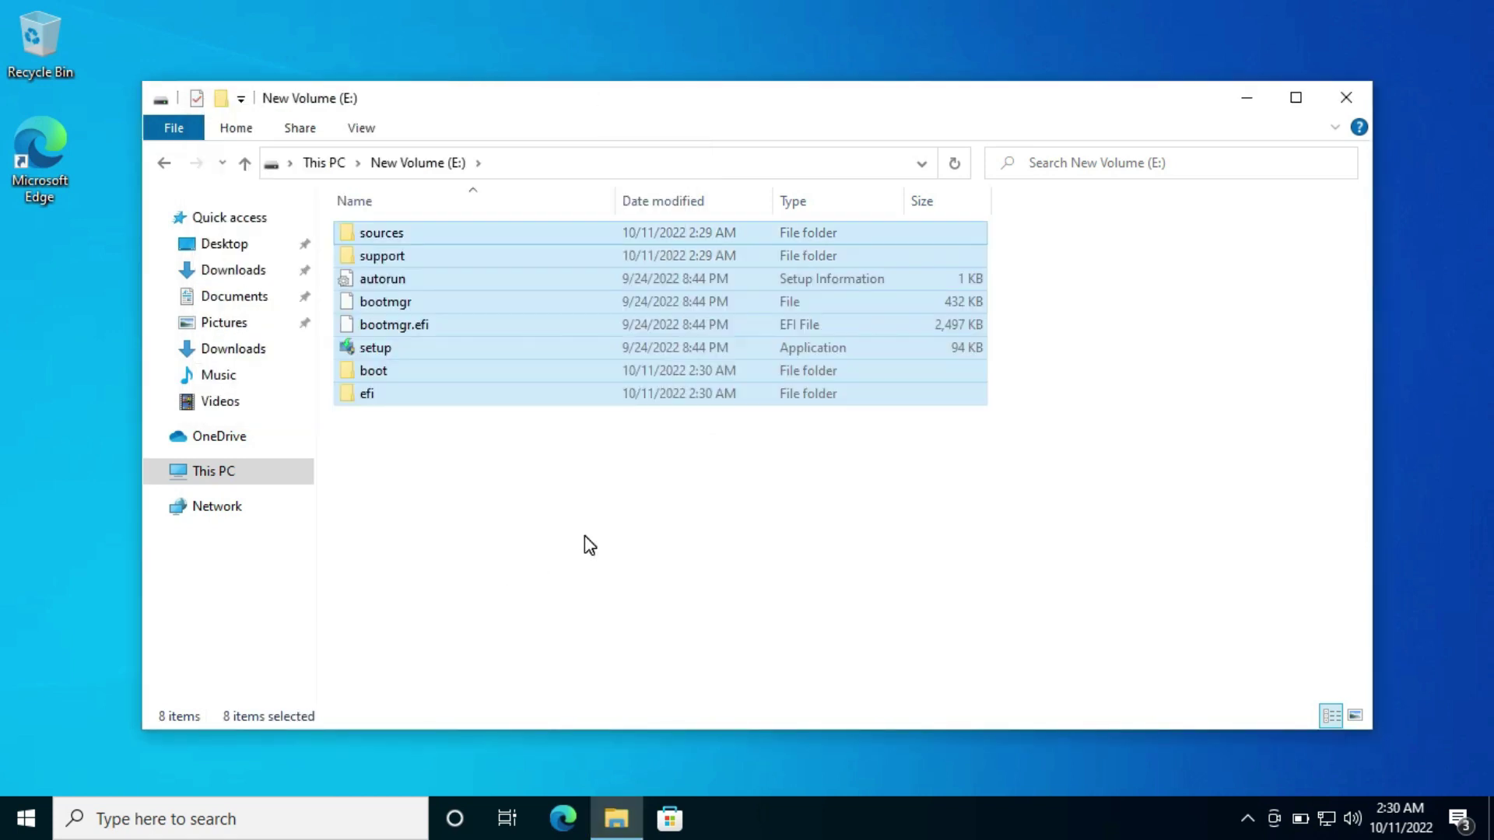
click(1347, 110)
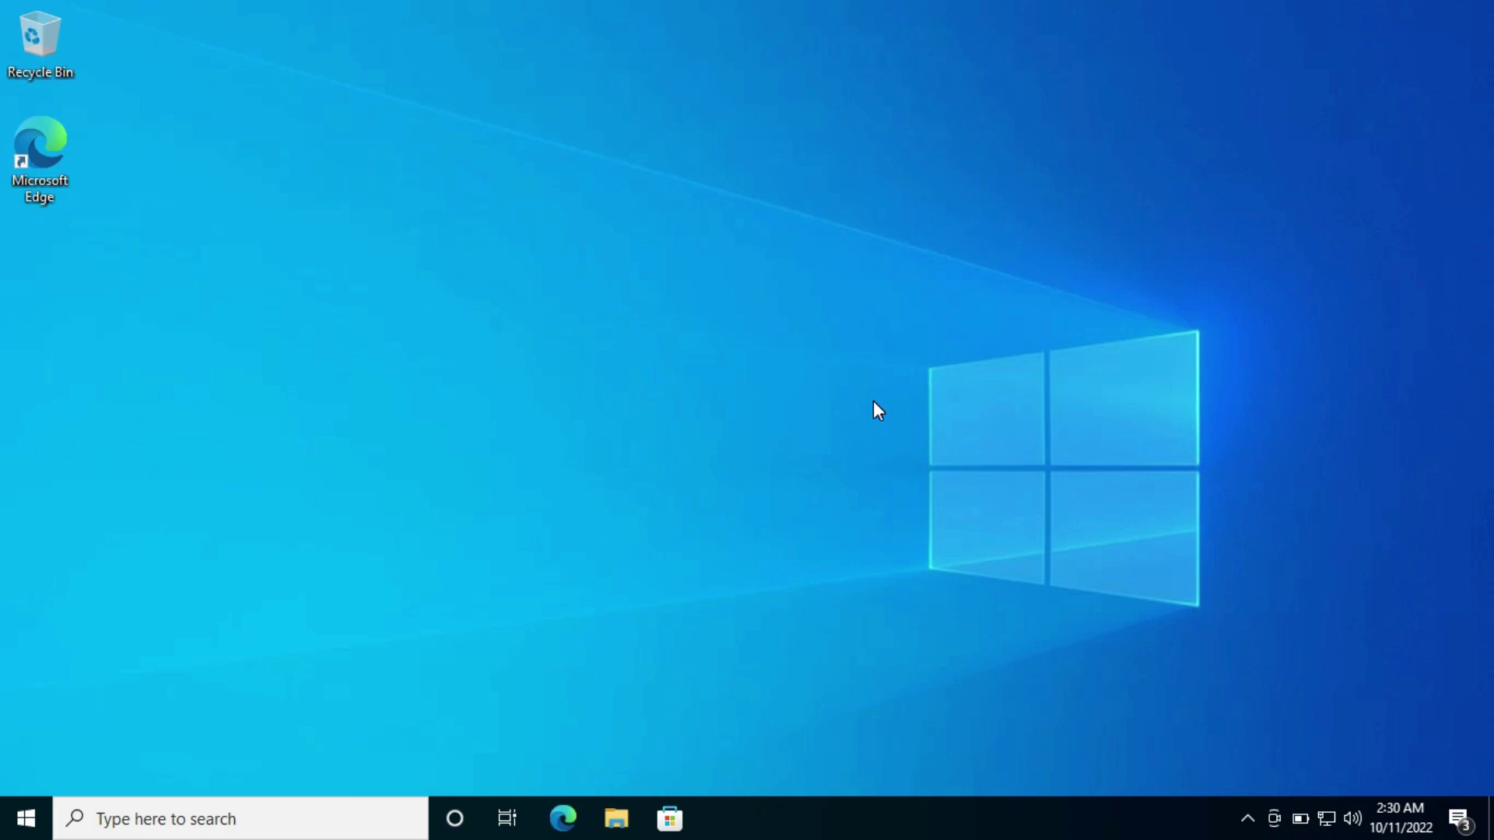
Step: Search for 'easy bcd', open NeoSmart's EasyBCD page, and download the free non-commercial edition
click(563, 820)
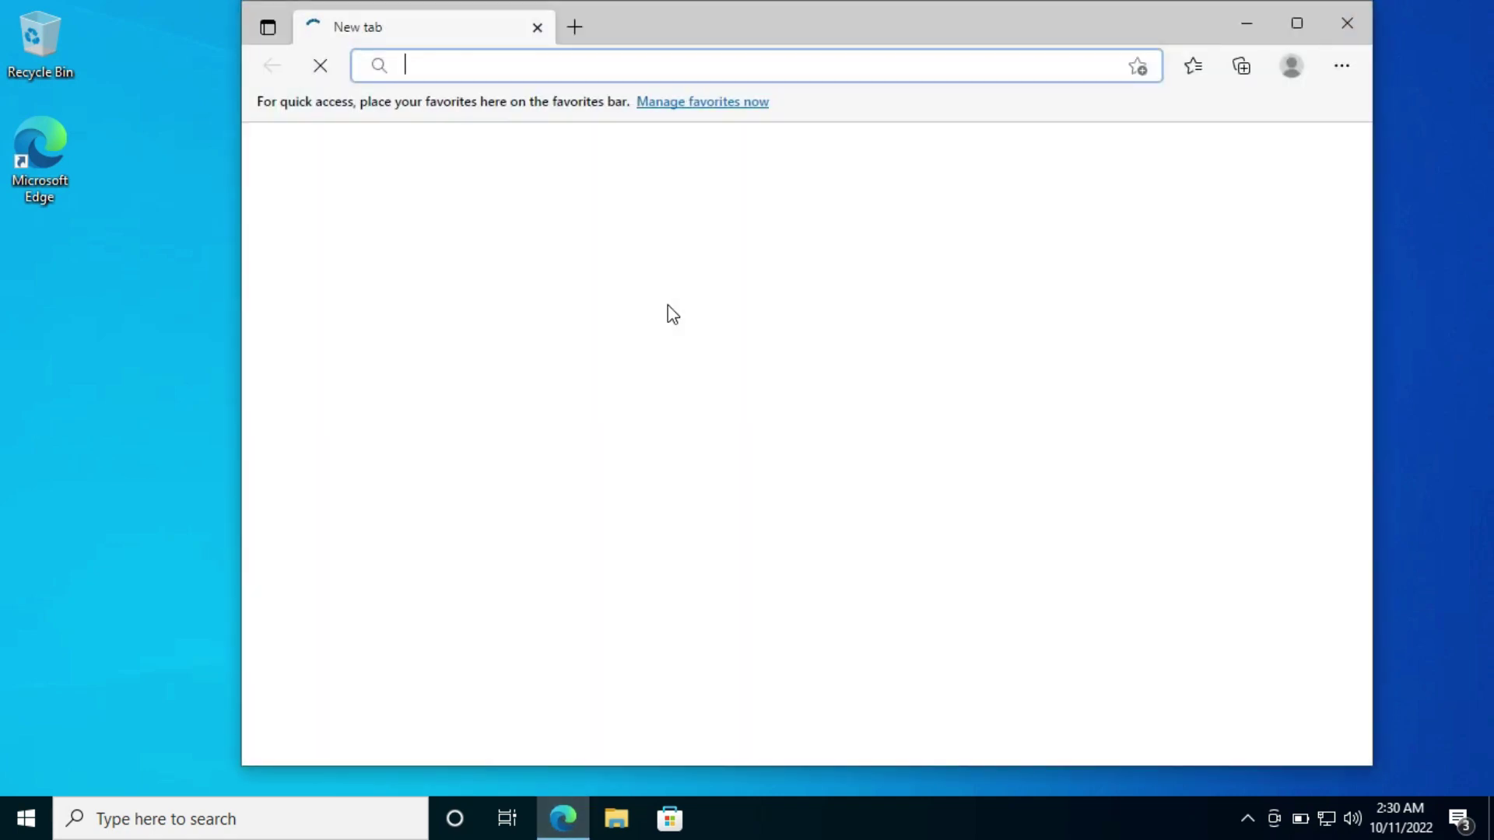
text(easy bcd)
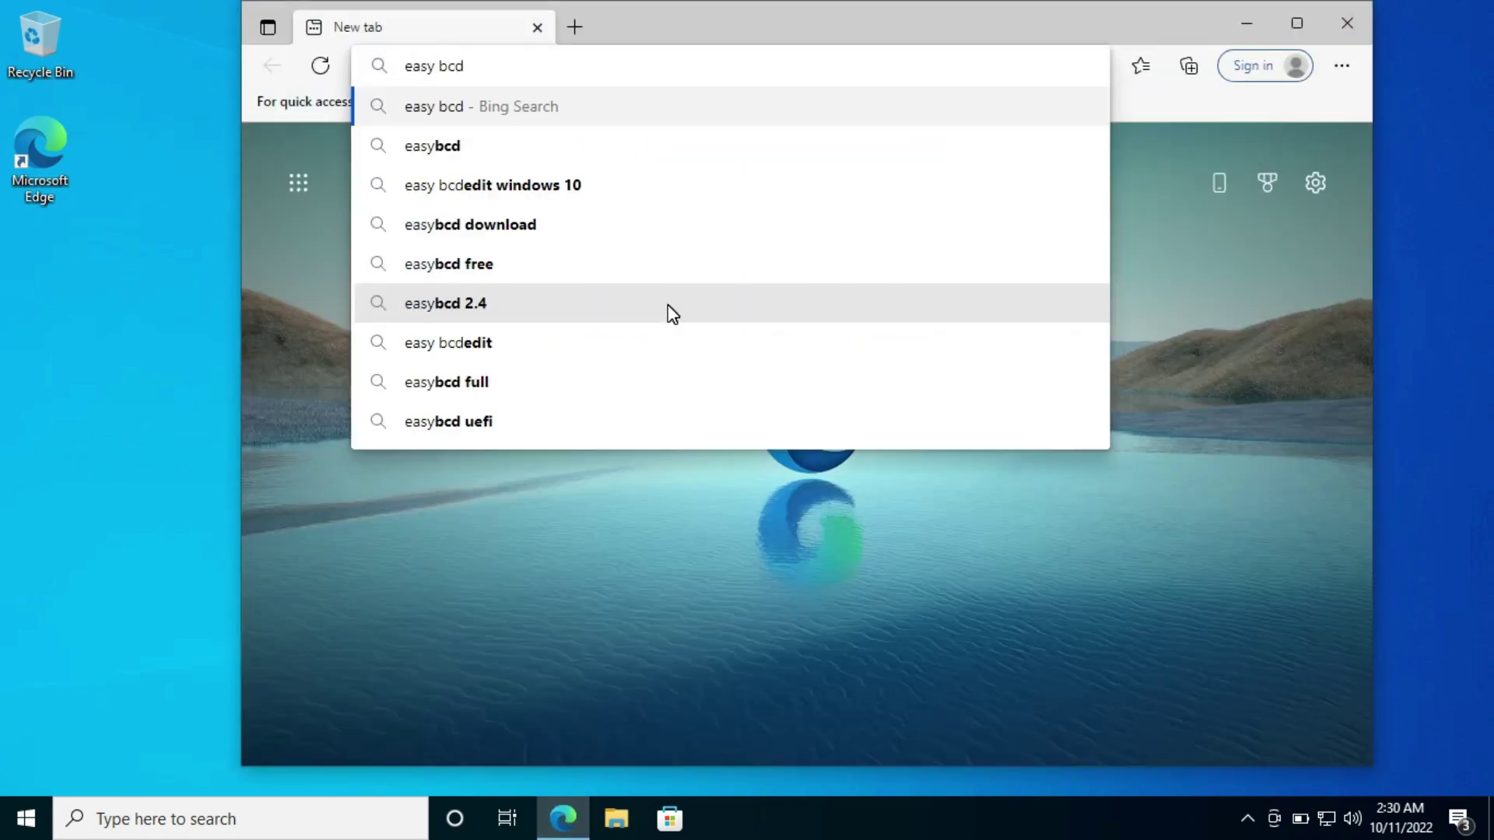
click(514, 144)
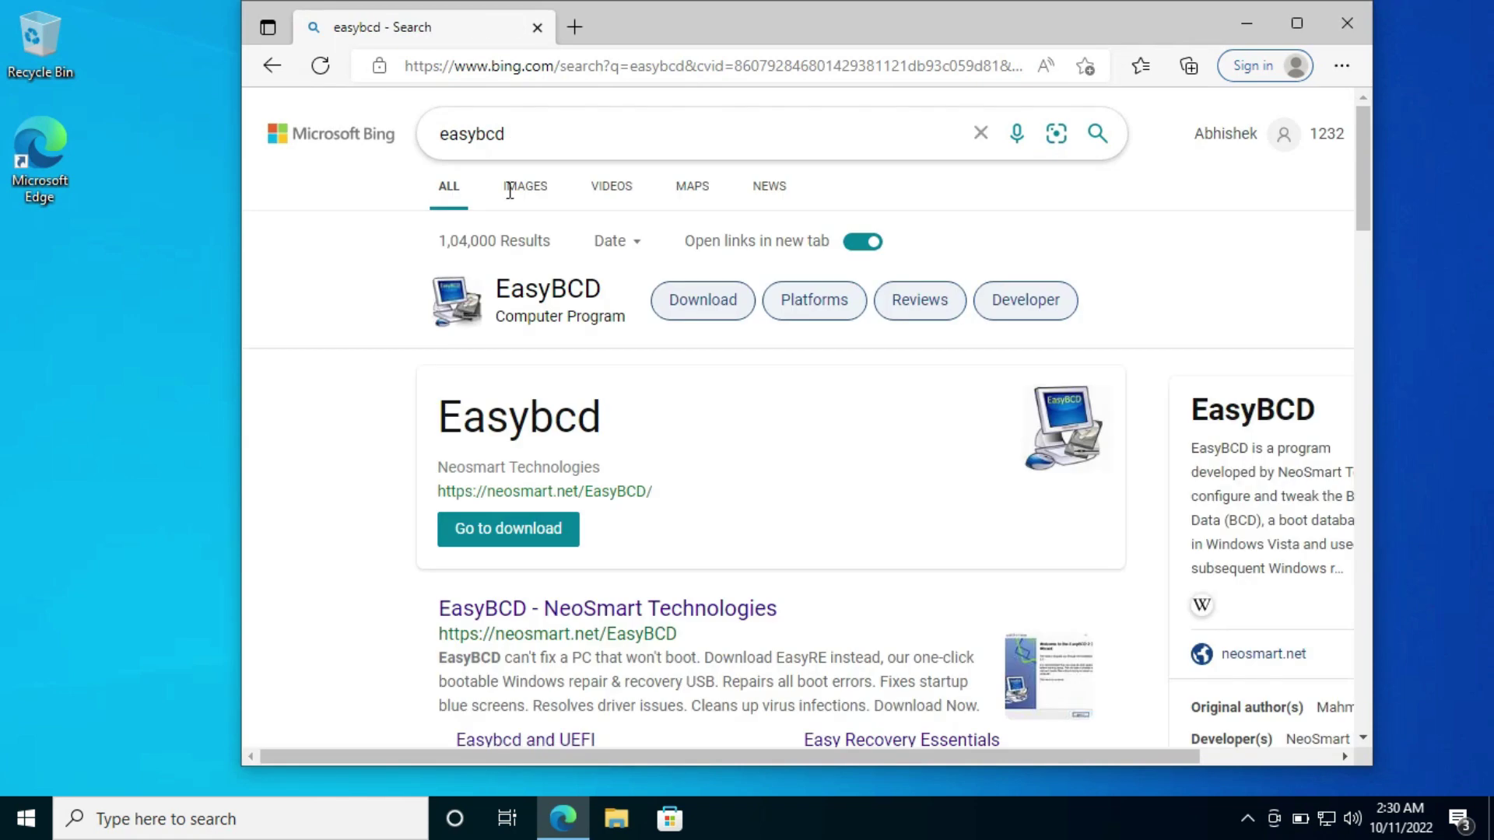
click(527, 619)
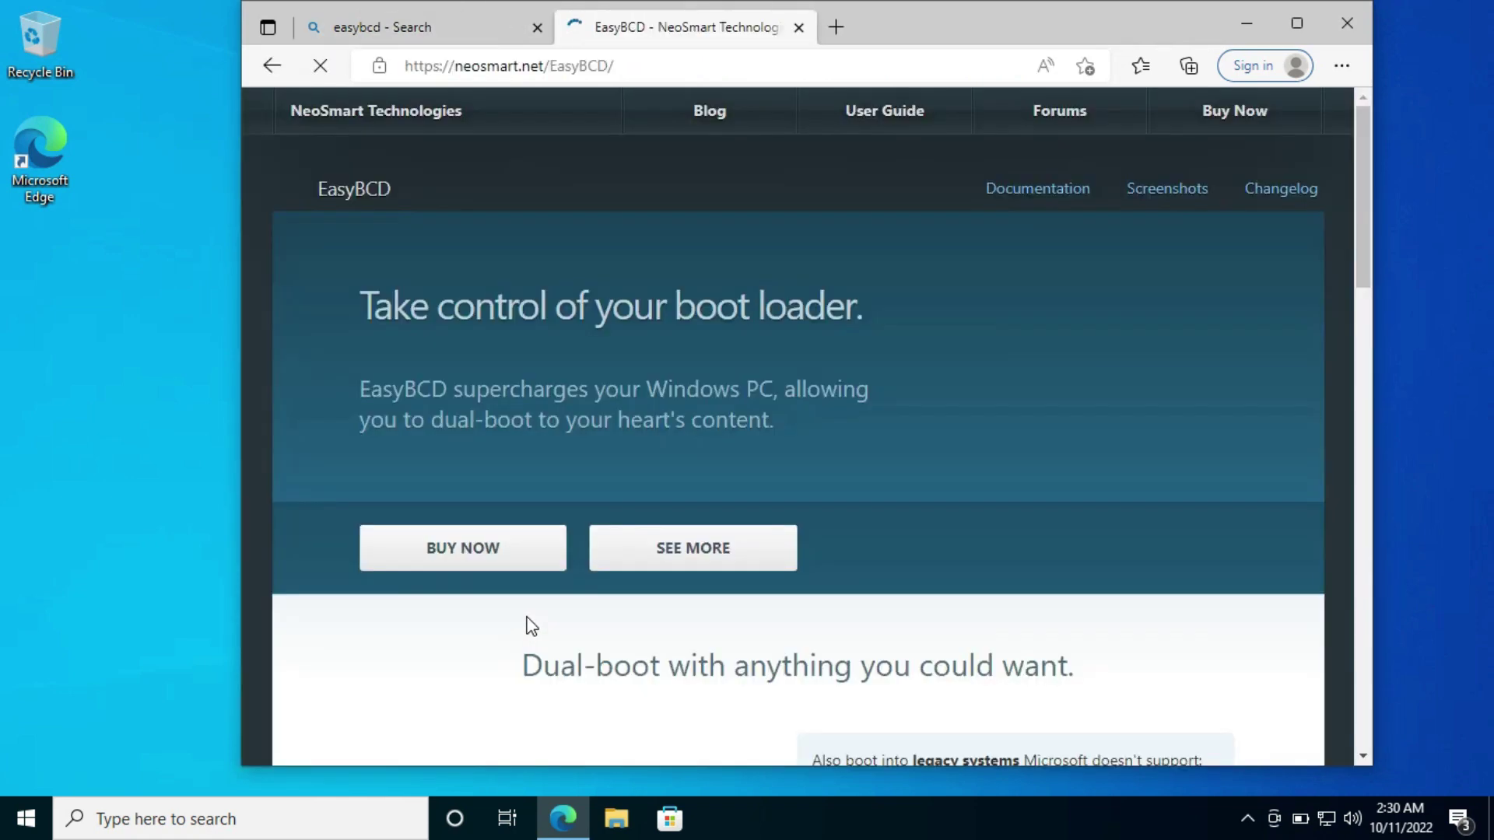
click(646, 560)
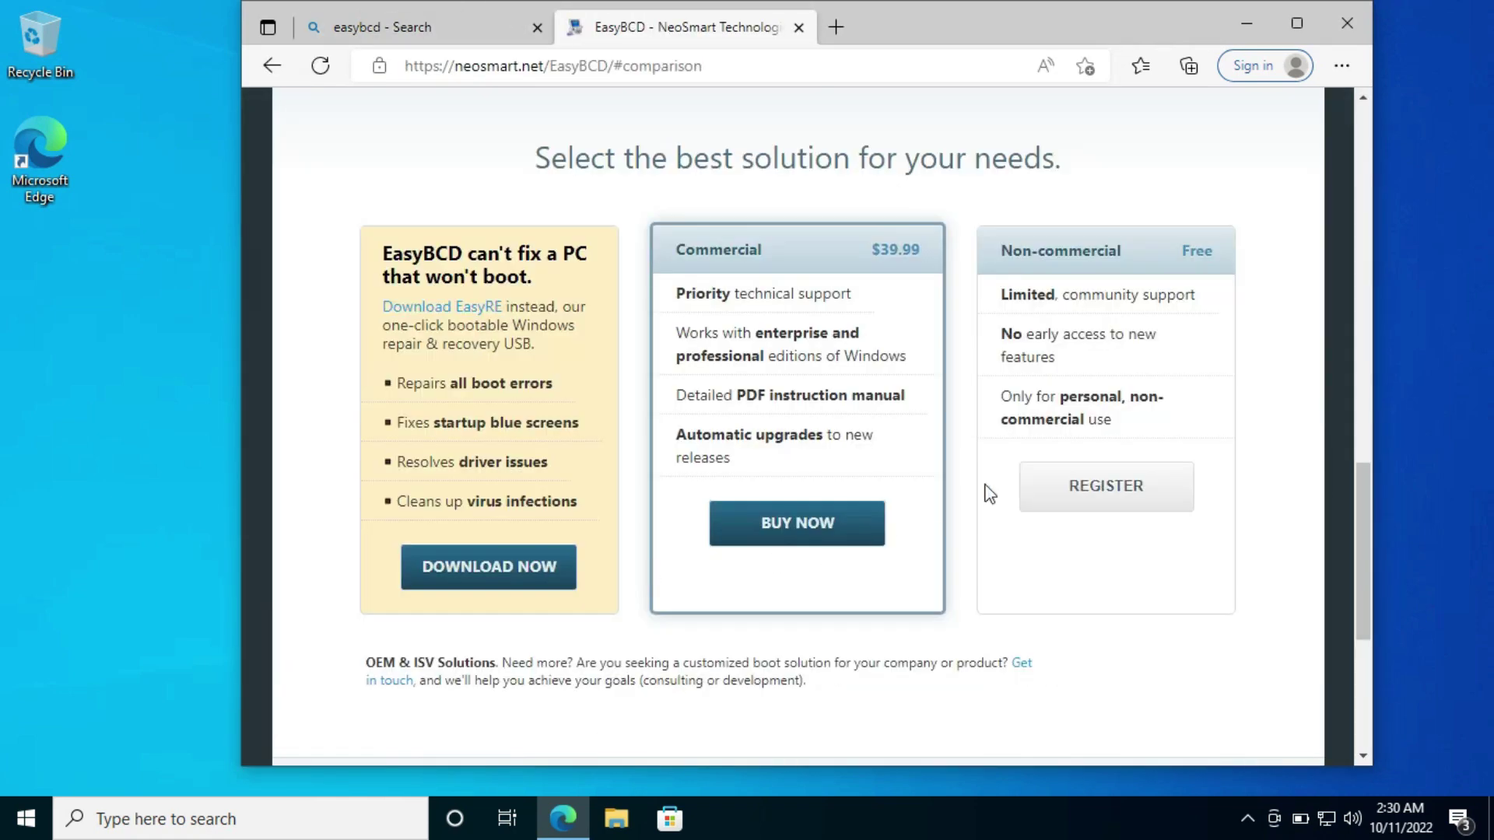
click(1081, 482)
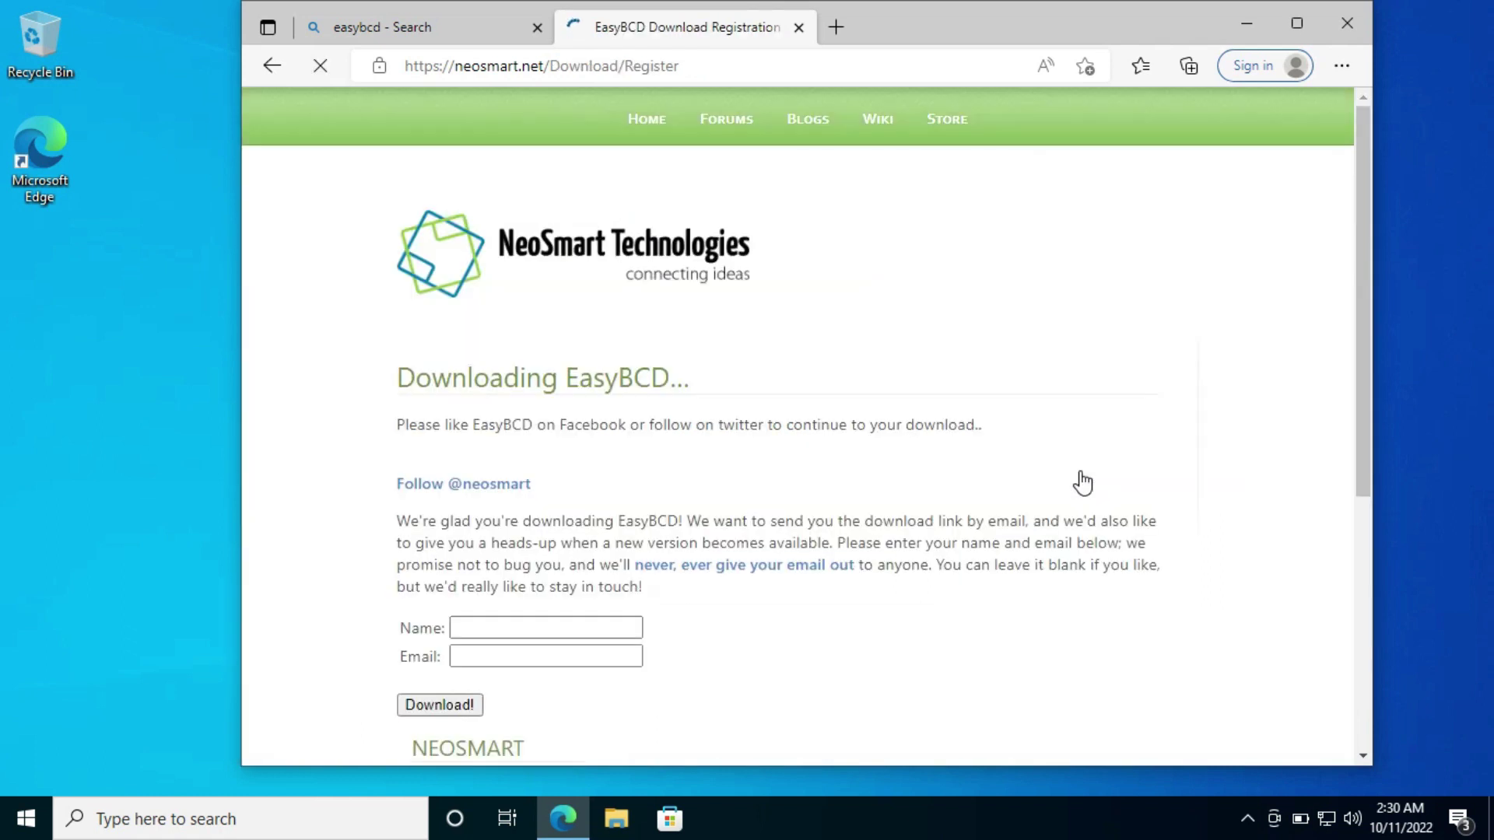
click(460, 703)
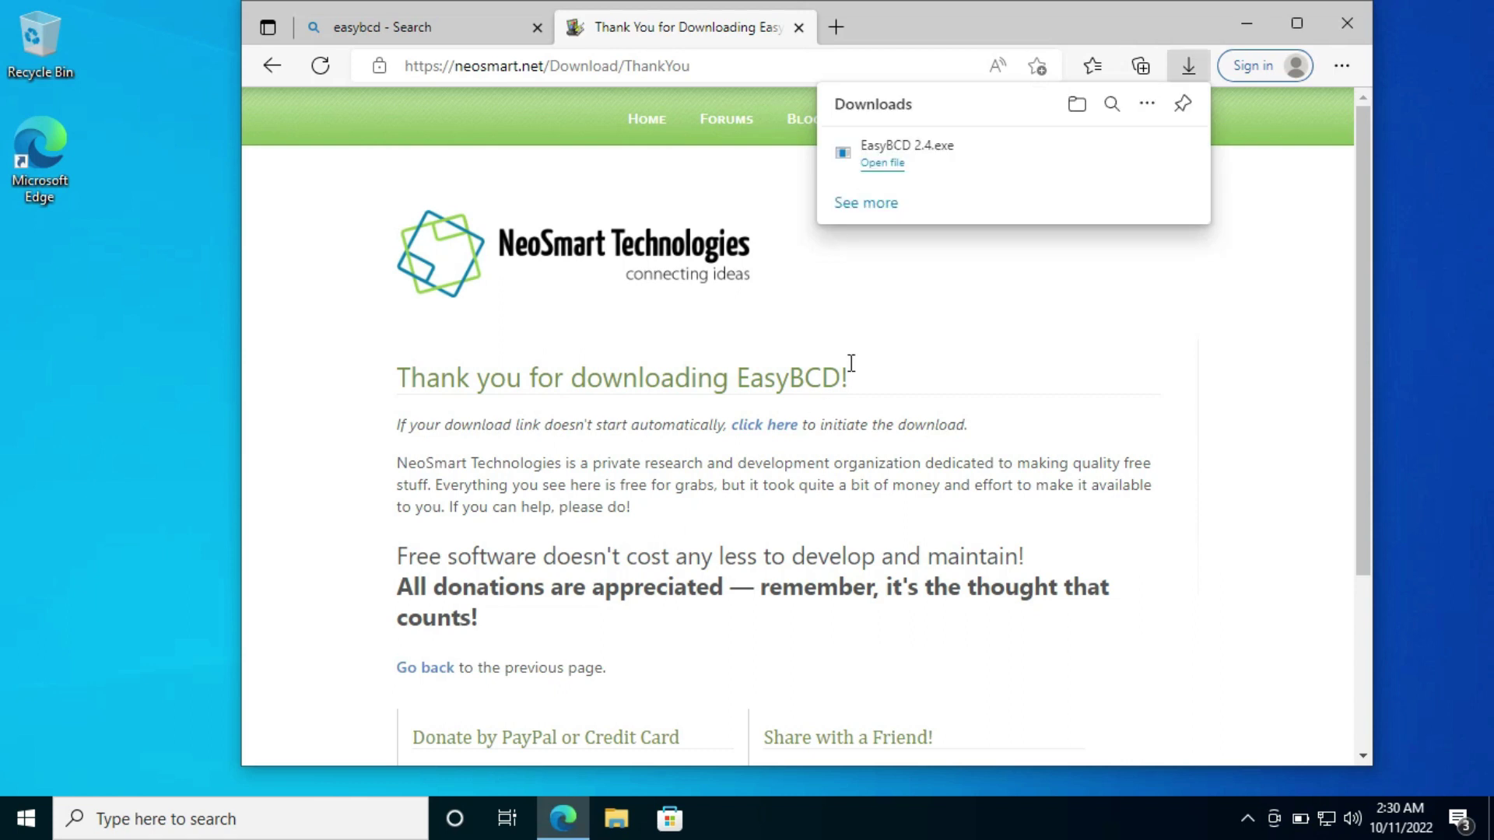
Step: Run EasyBCD 2.4.exe and install it with default components and location, launching it at finish
click(887, 165)
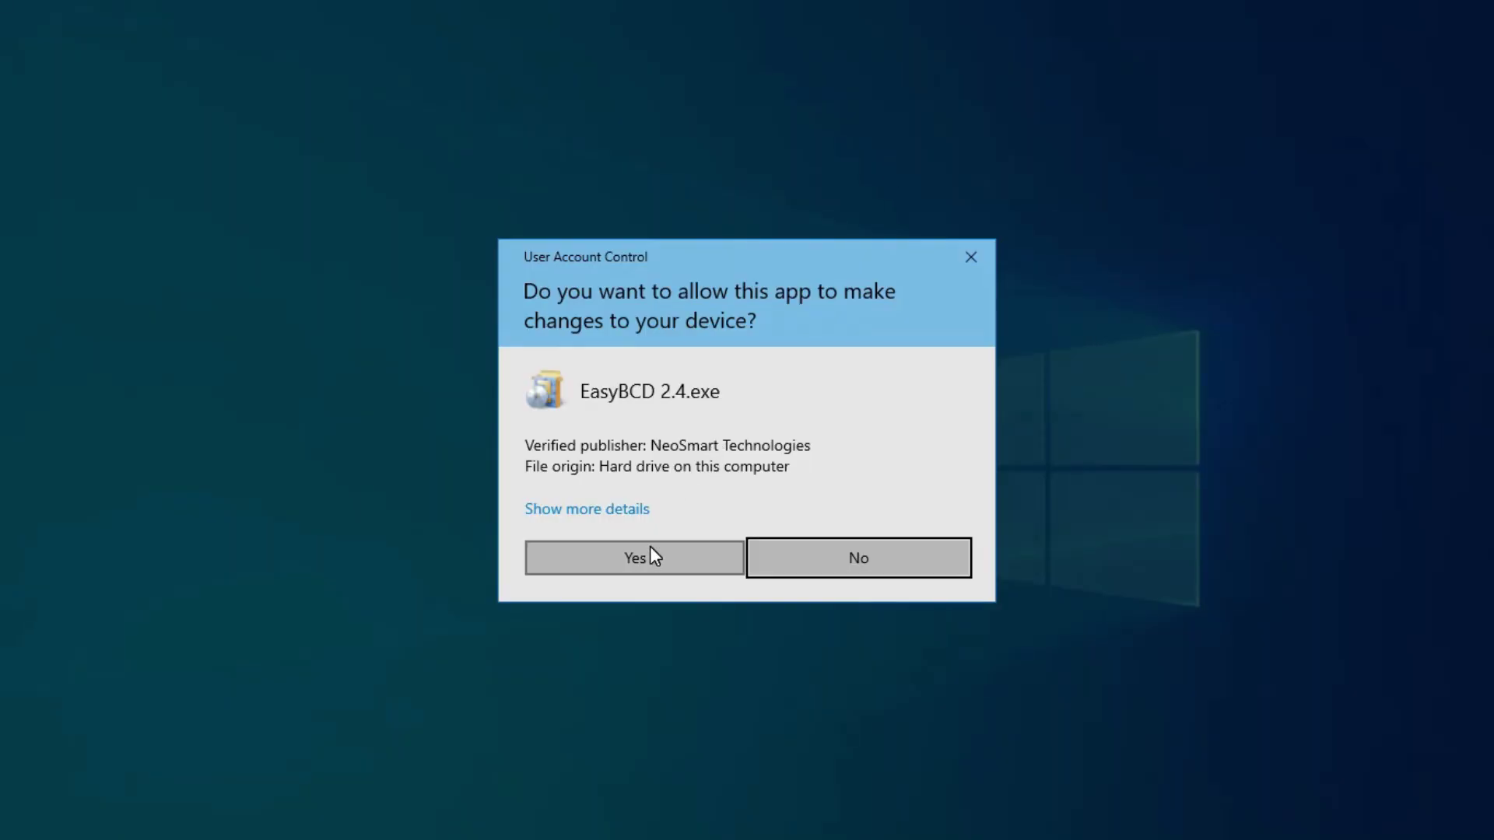
click(650, 546)
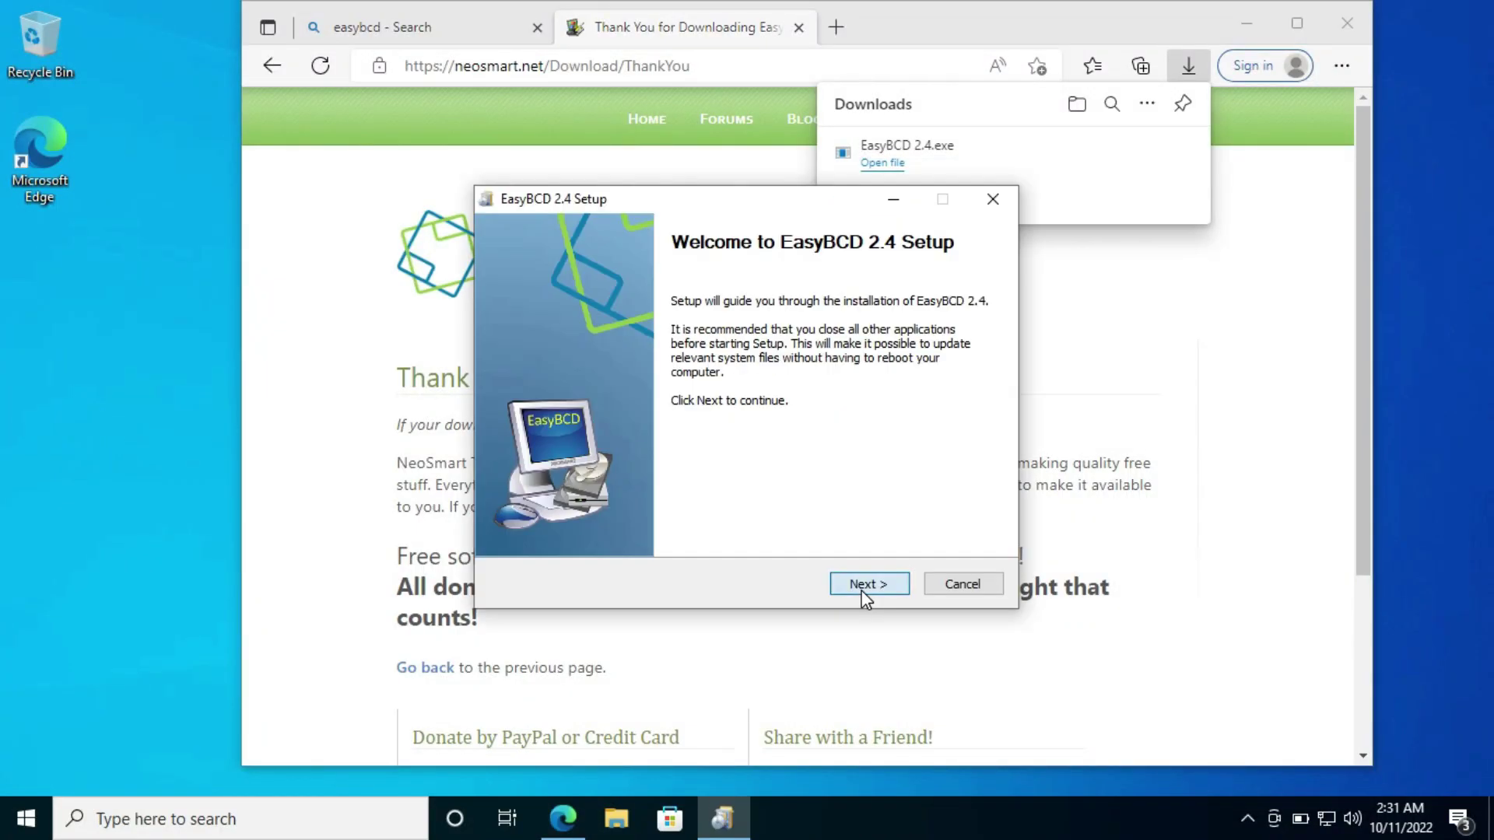
click(865, 590)
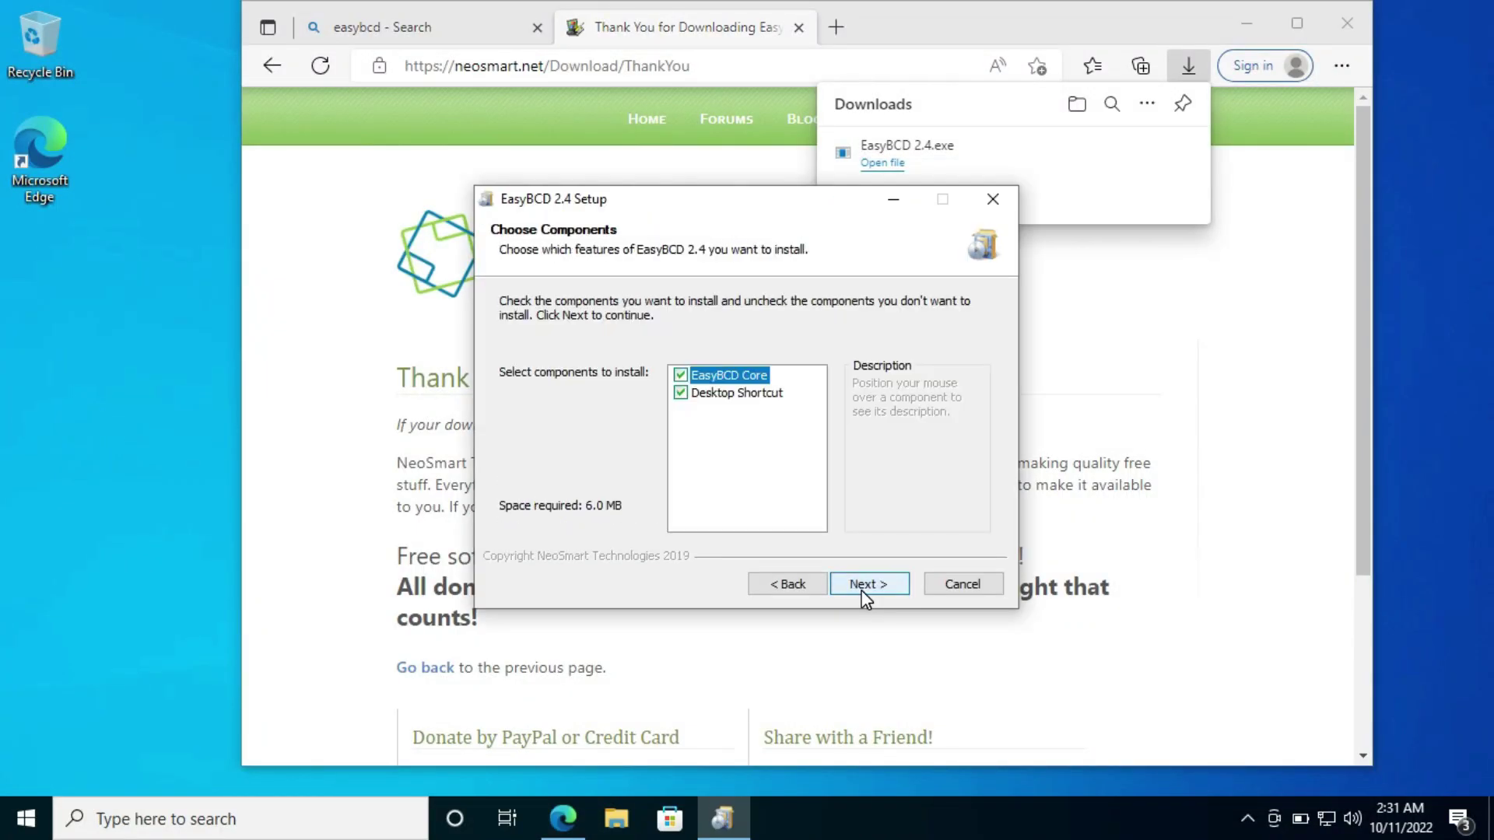
click(864, 593)
click(864, 592)
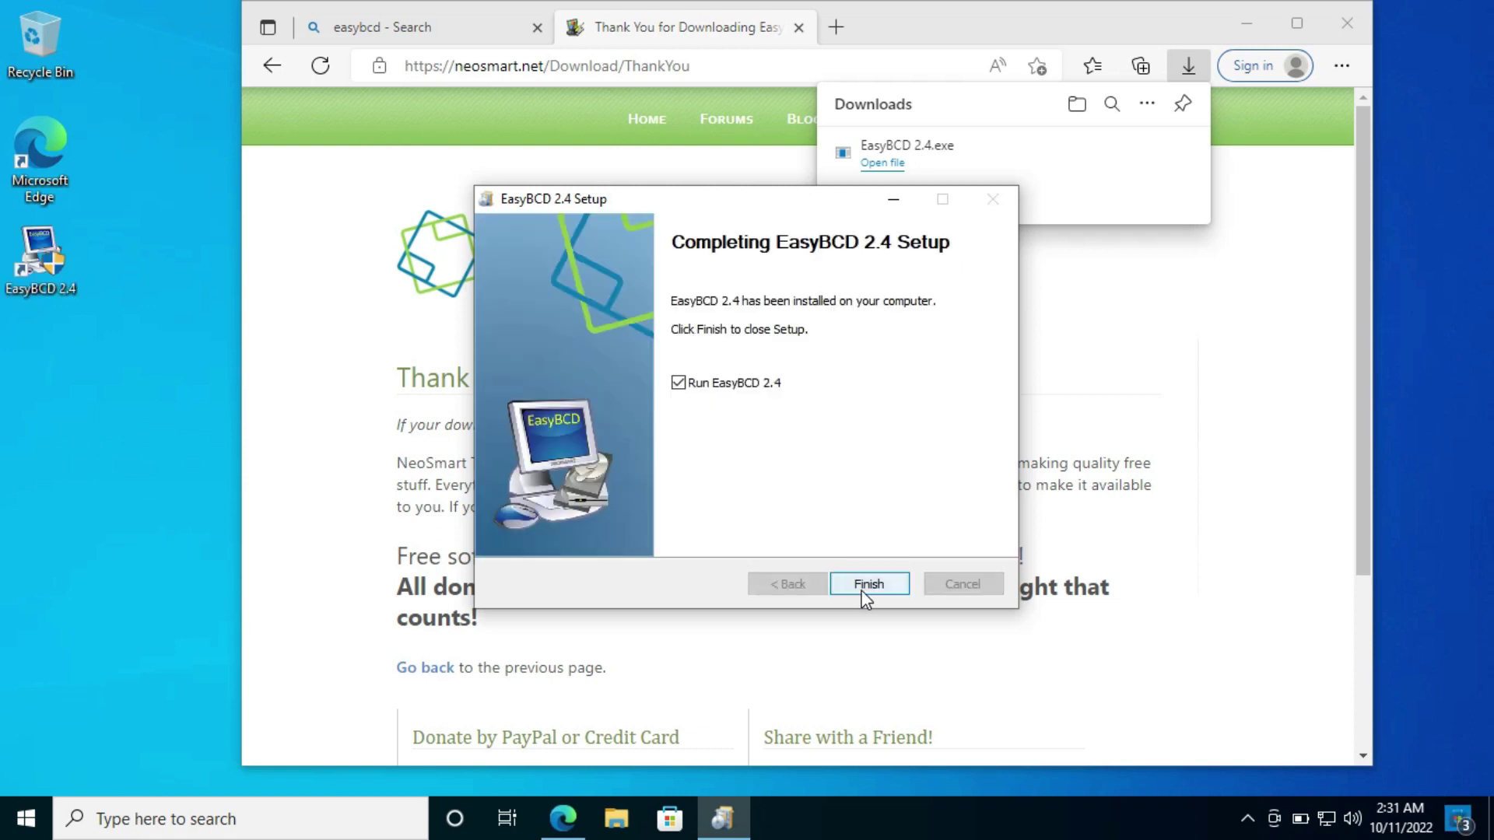
click(863, 591)
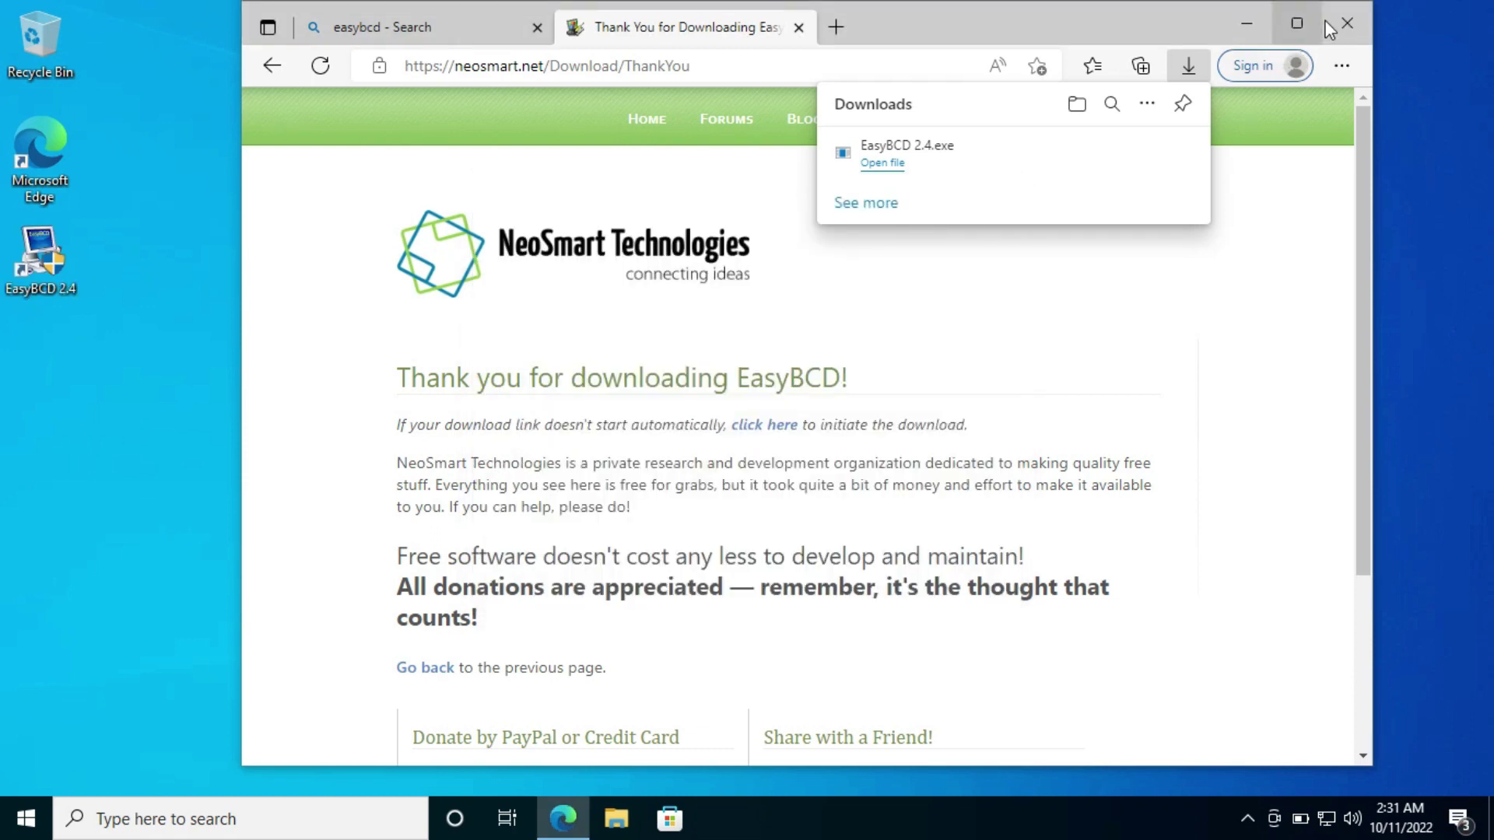
Step: Close Edge, keep English as EasyBCD's language, and dismiss the license and EFI bootloader notices
click(1328, 23)
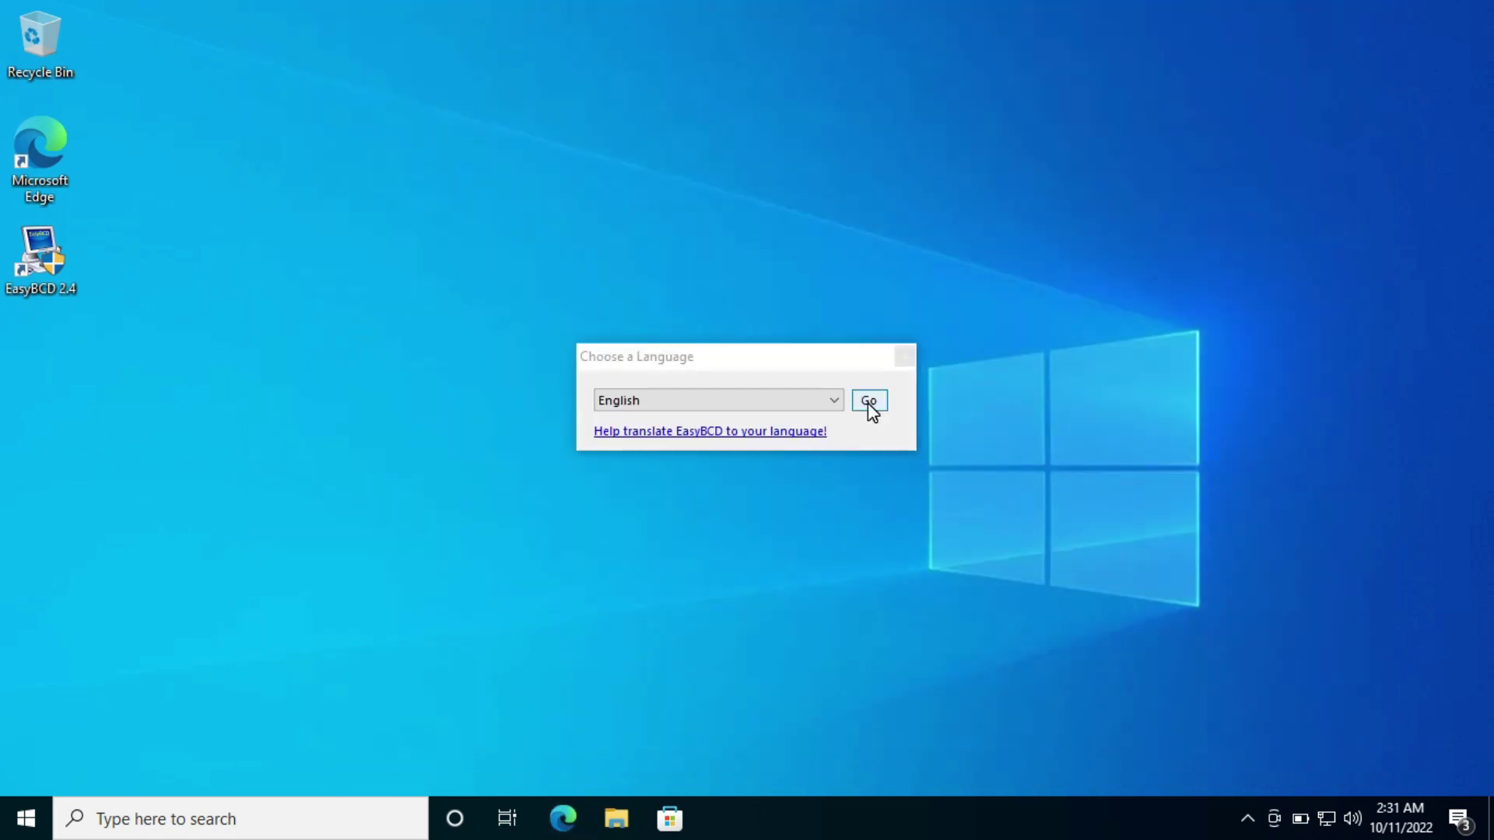
click(866, 401)
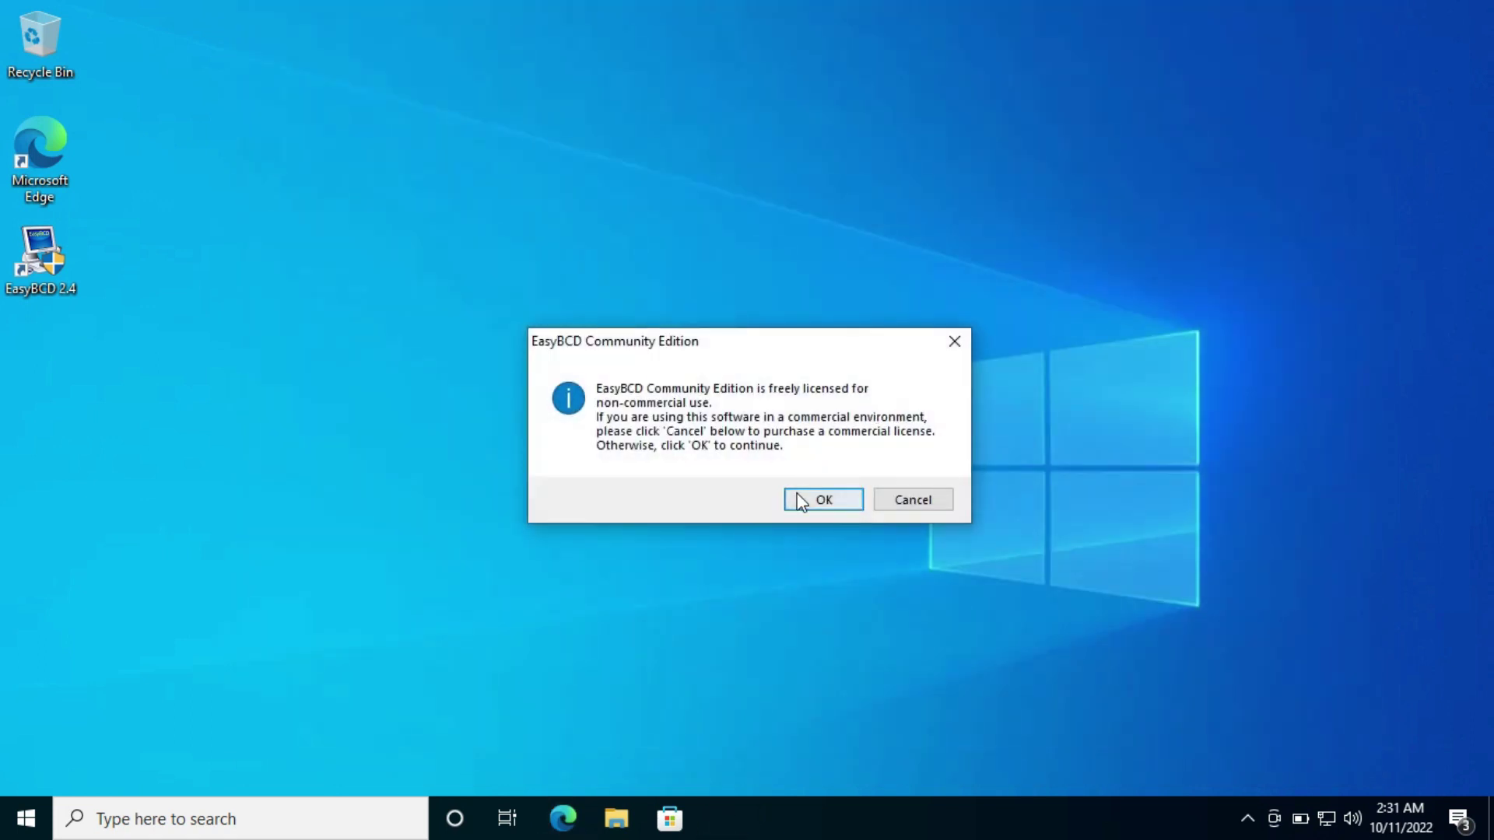
click(799, 495)
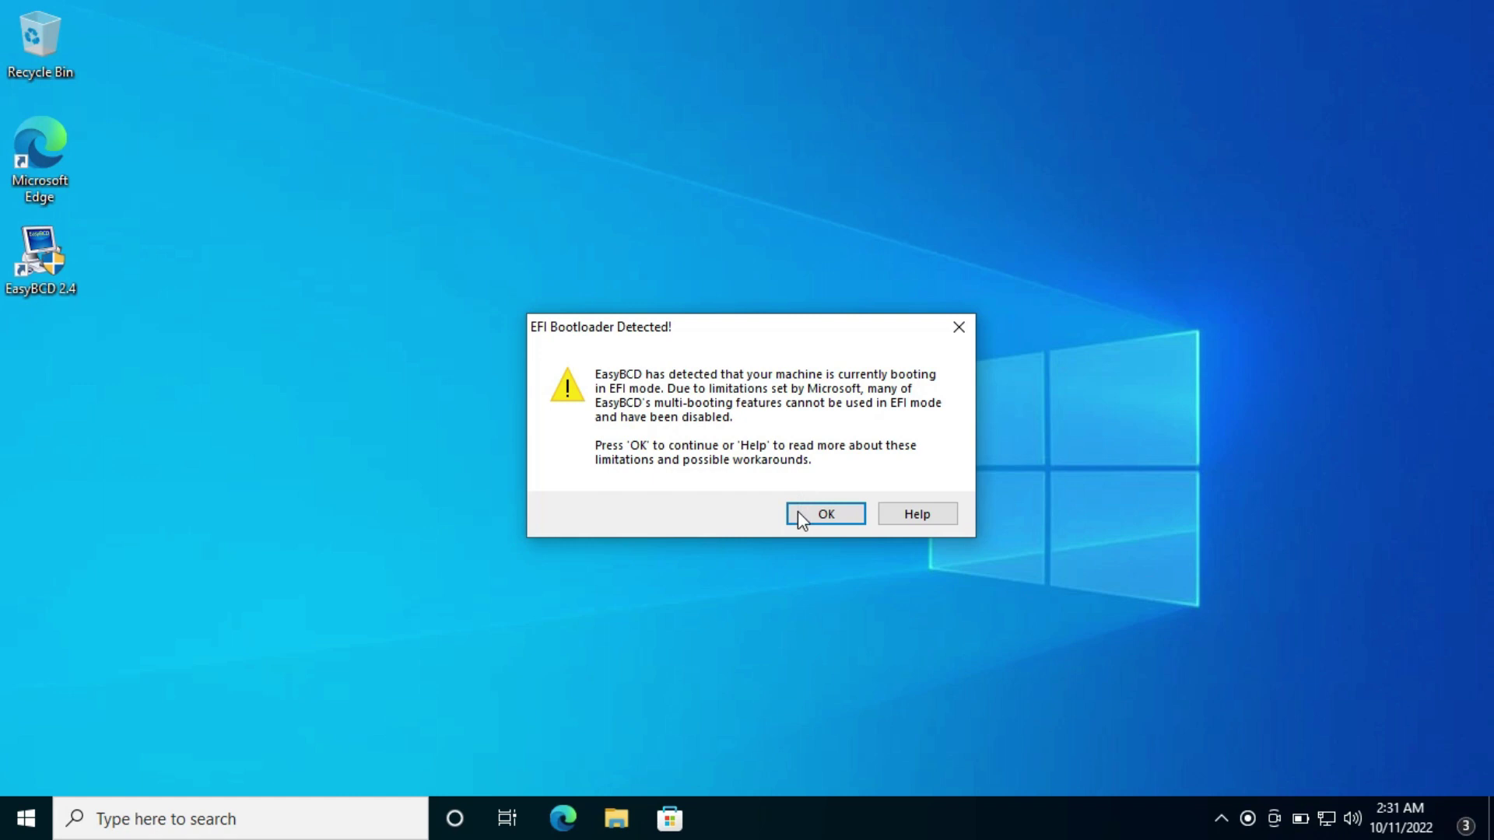
click(798, 513)
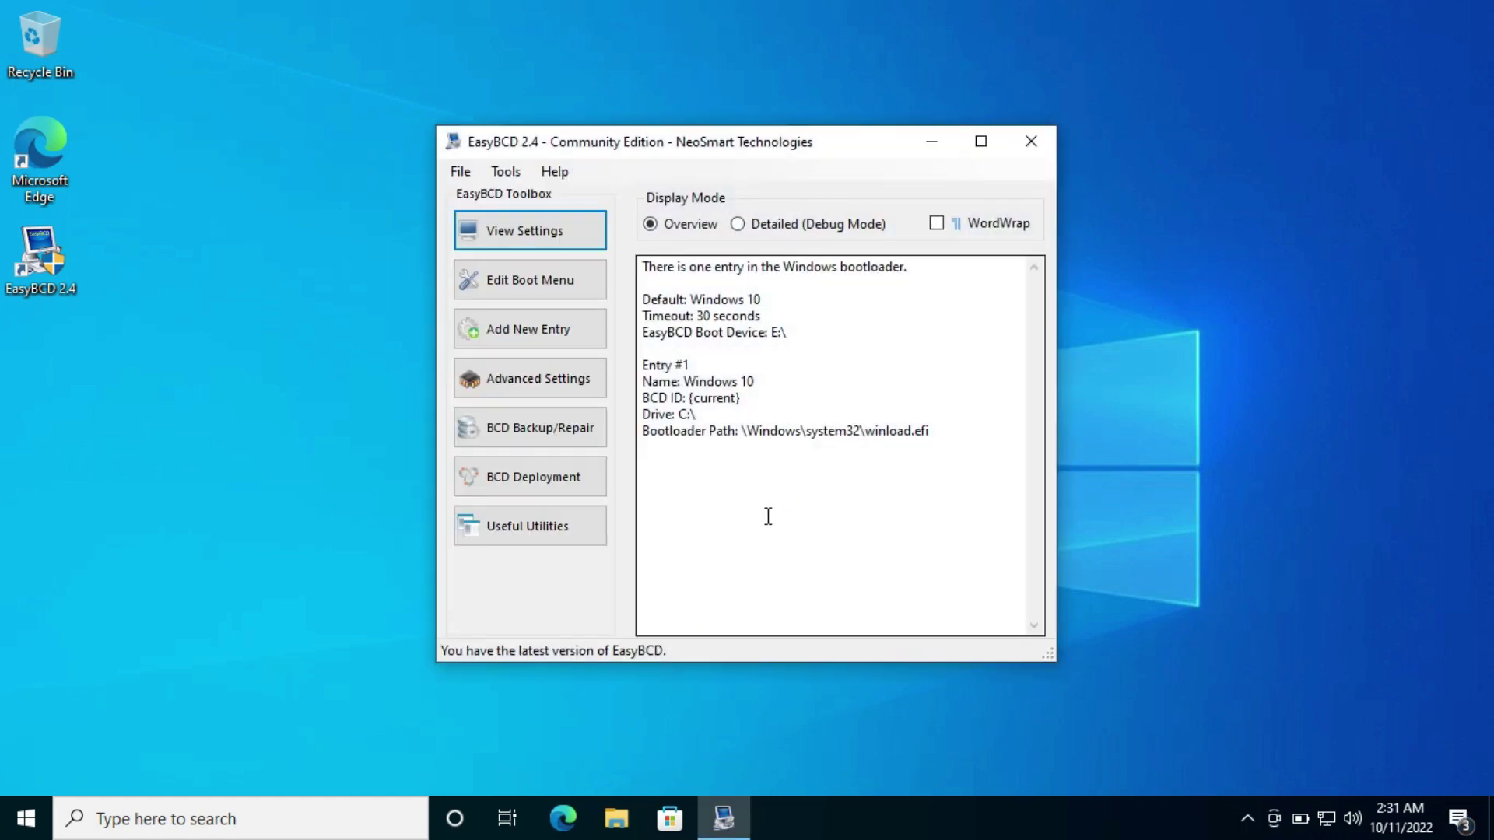
Step: Start a new WinPE boot entry and set its image path to E:\sources\boot.wim
click(579, 346)
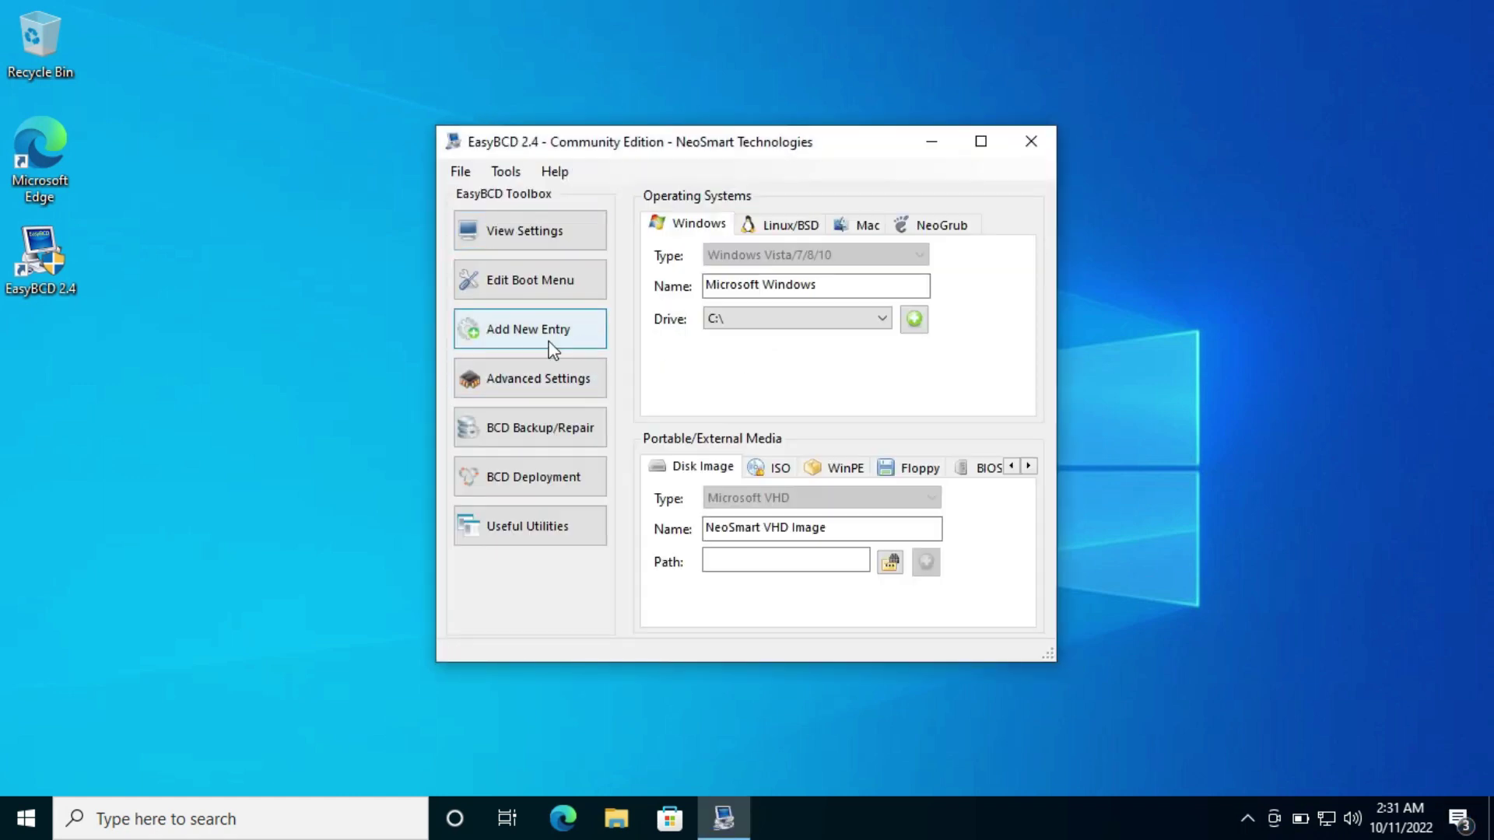
click(828, 461)
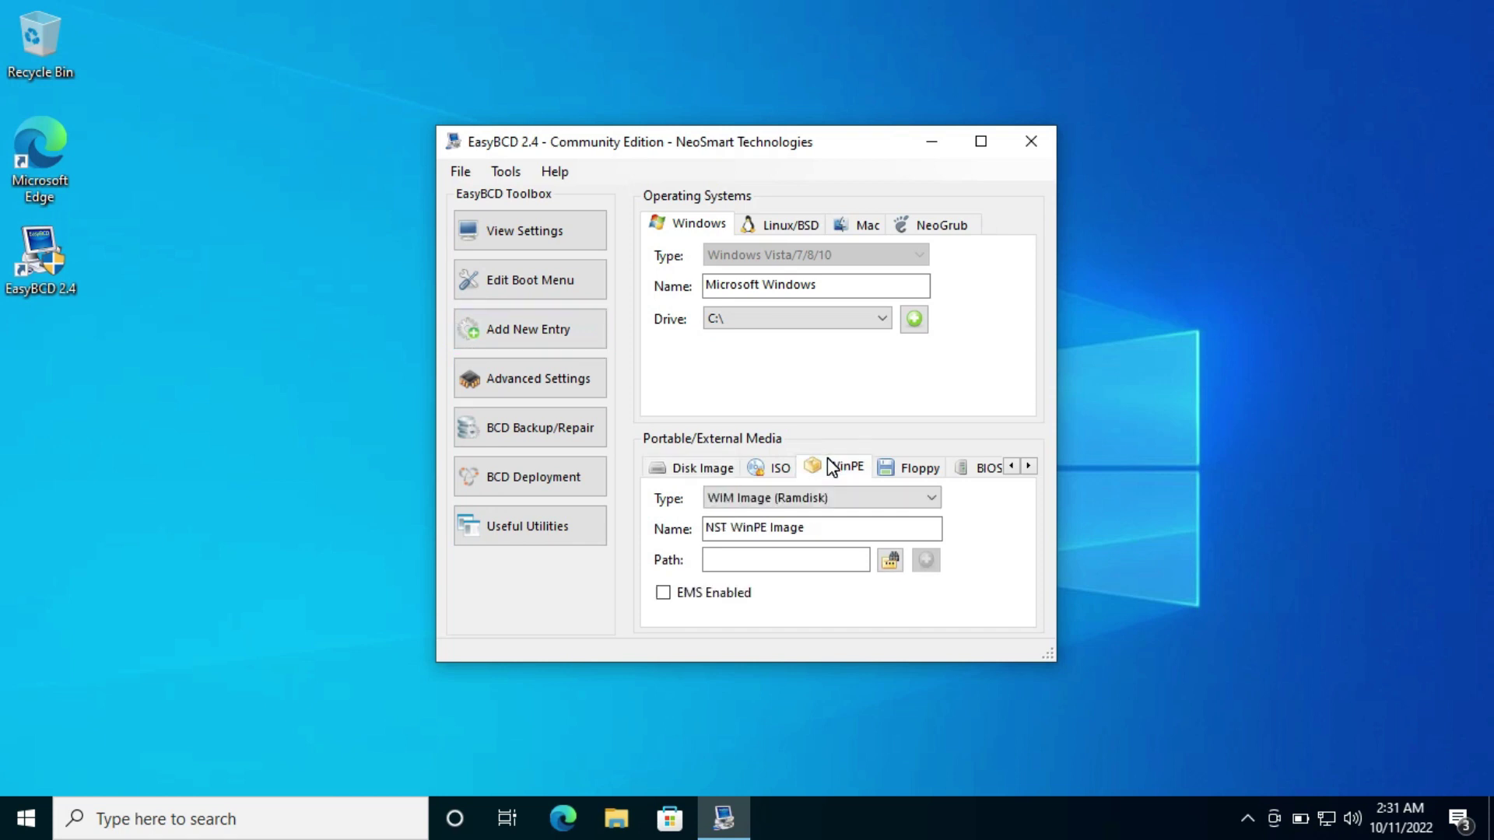
click(890, 560)
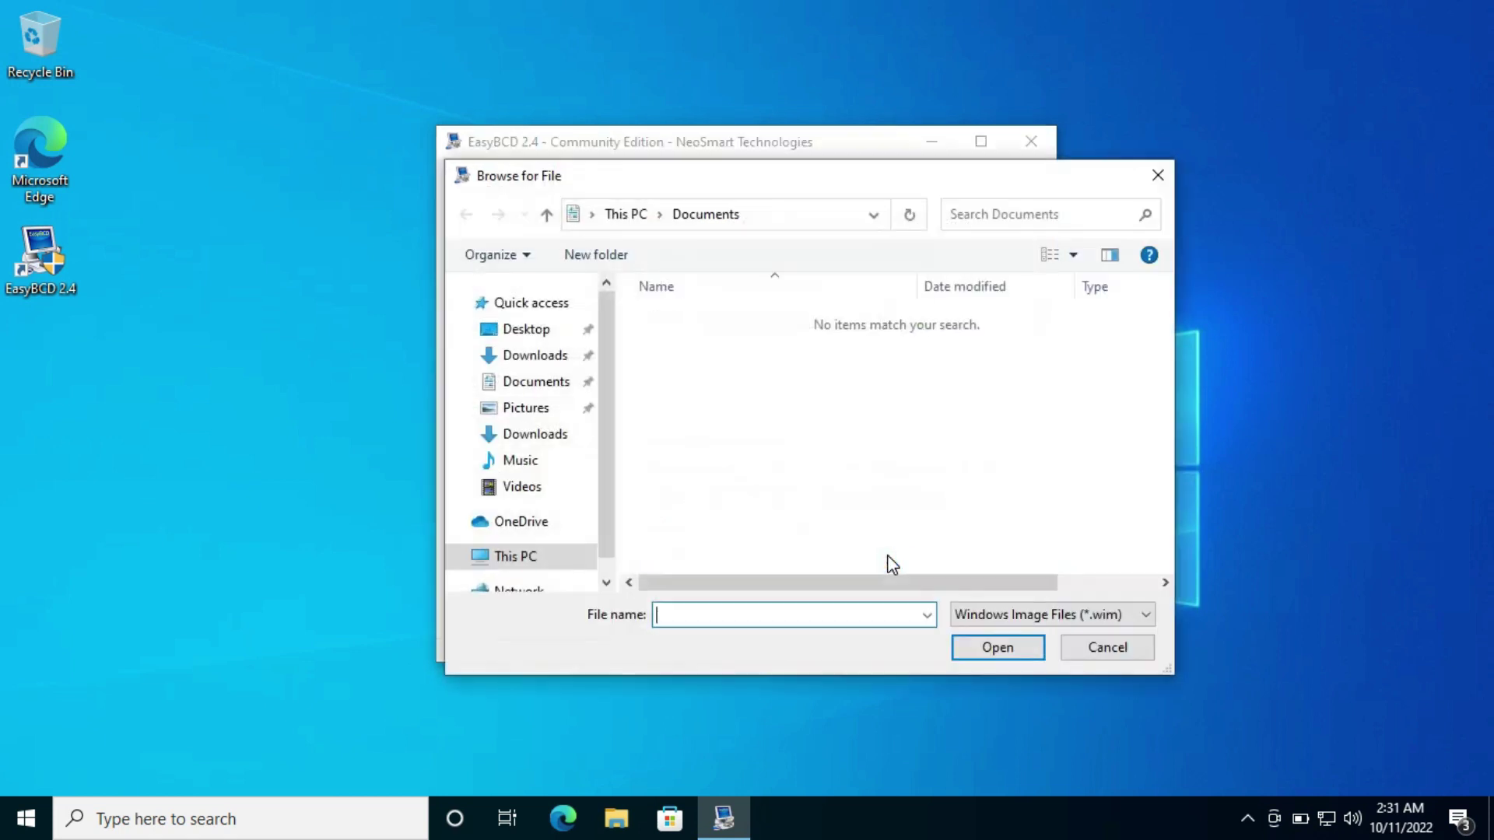
click(523, 559)
scroll(733, 553, down, 5)
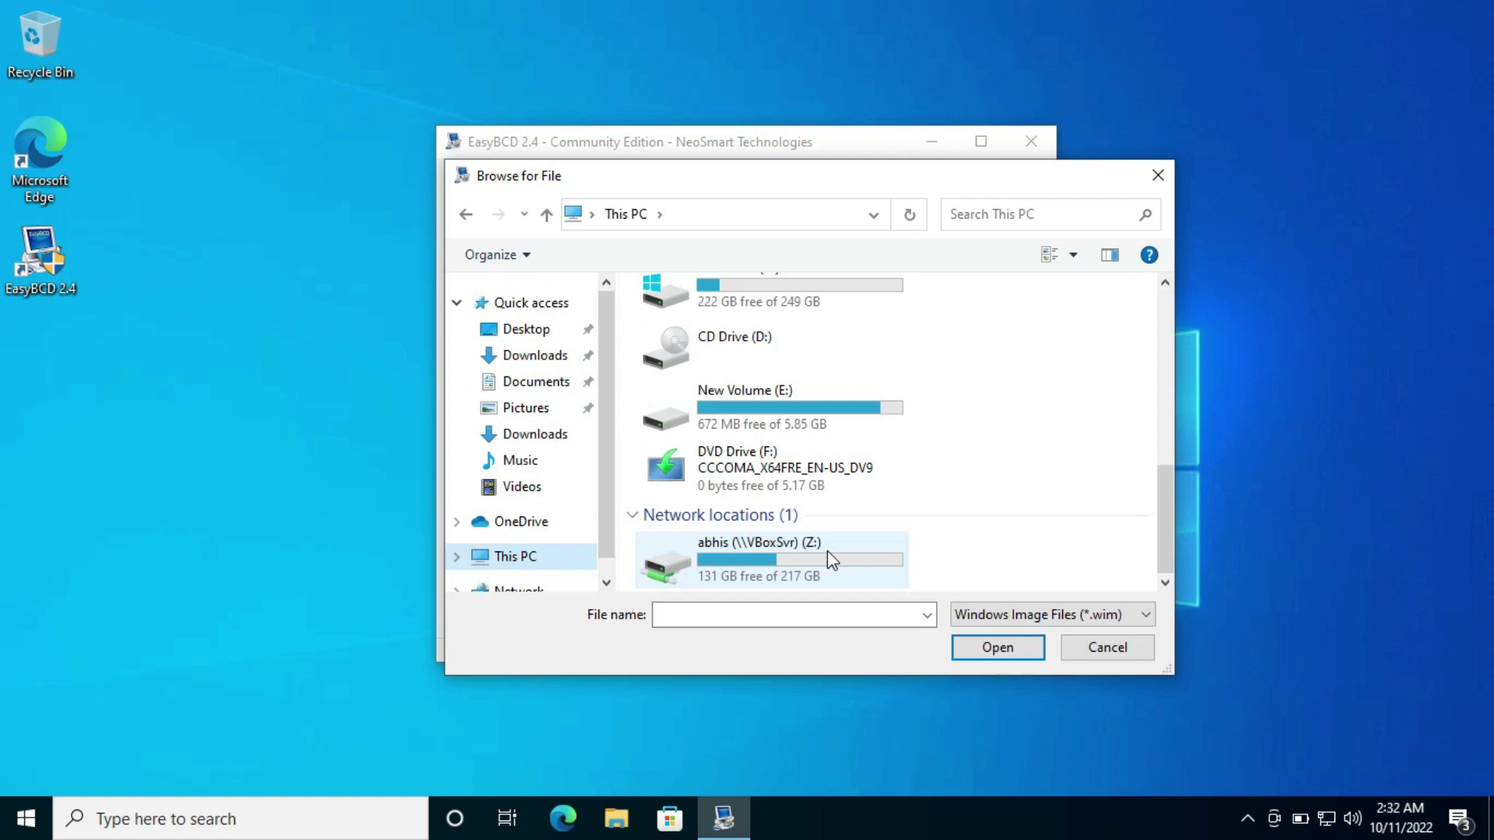
double_click(791, 423)
double_click(722, 364)
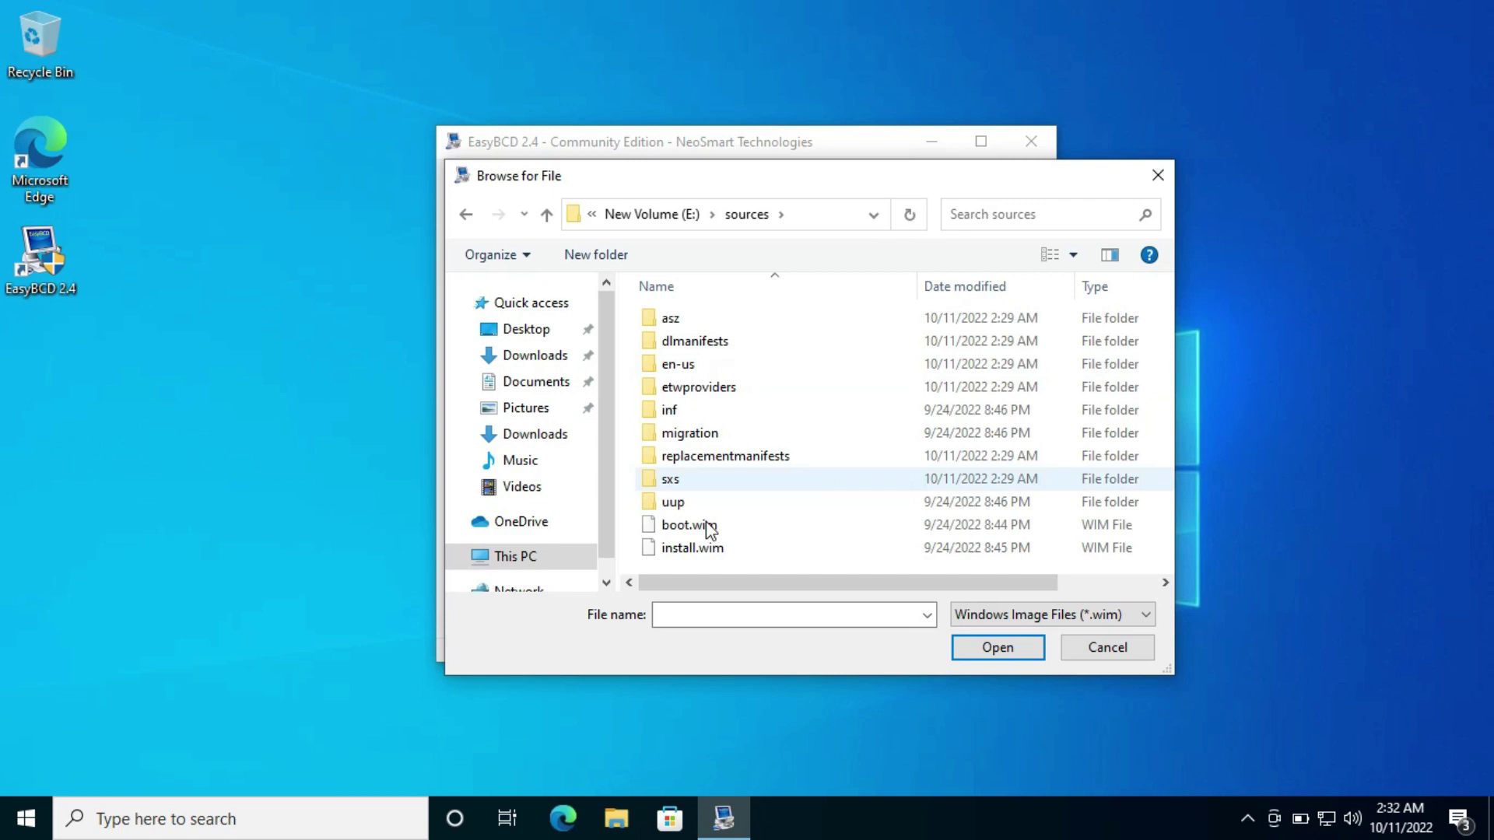
double_click(691, 525)
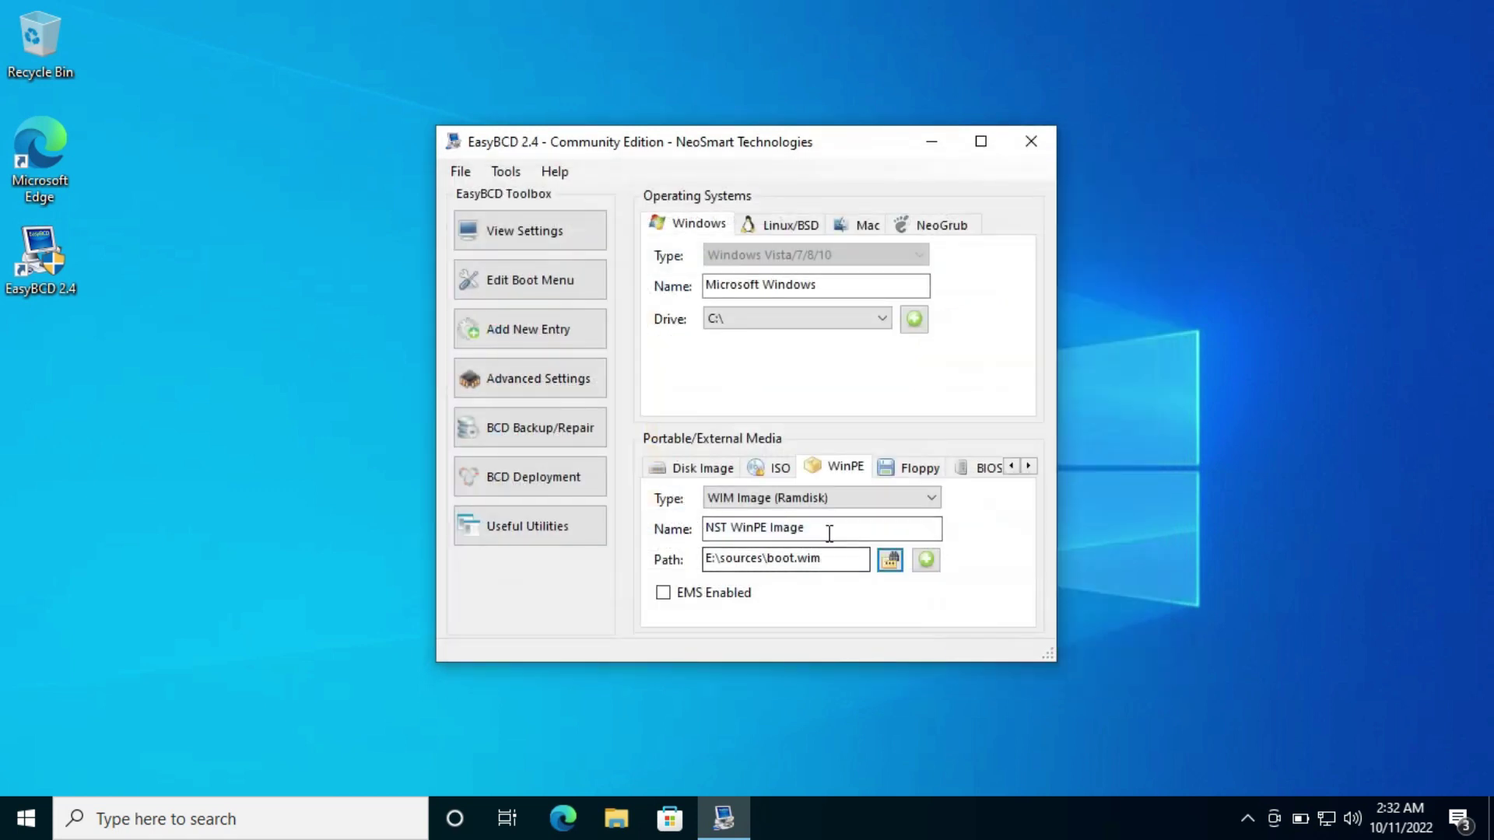
Step: Name the entry 'Windows 11 installer' and add it
drag(830, 533, 663, 520)
text(Windows 11 installer)
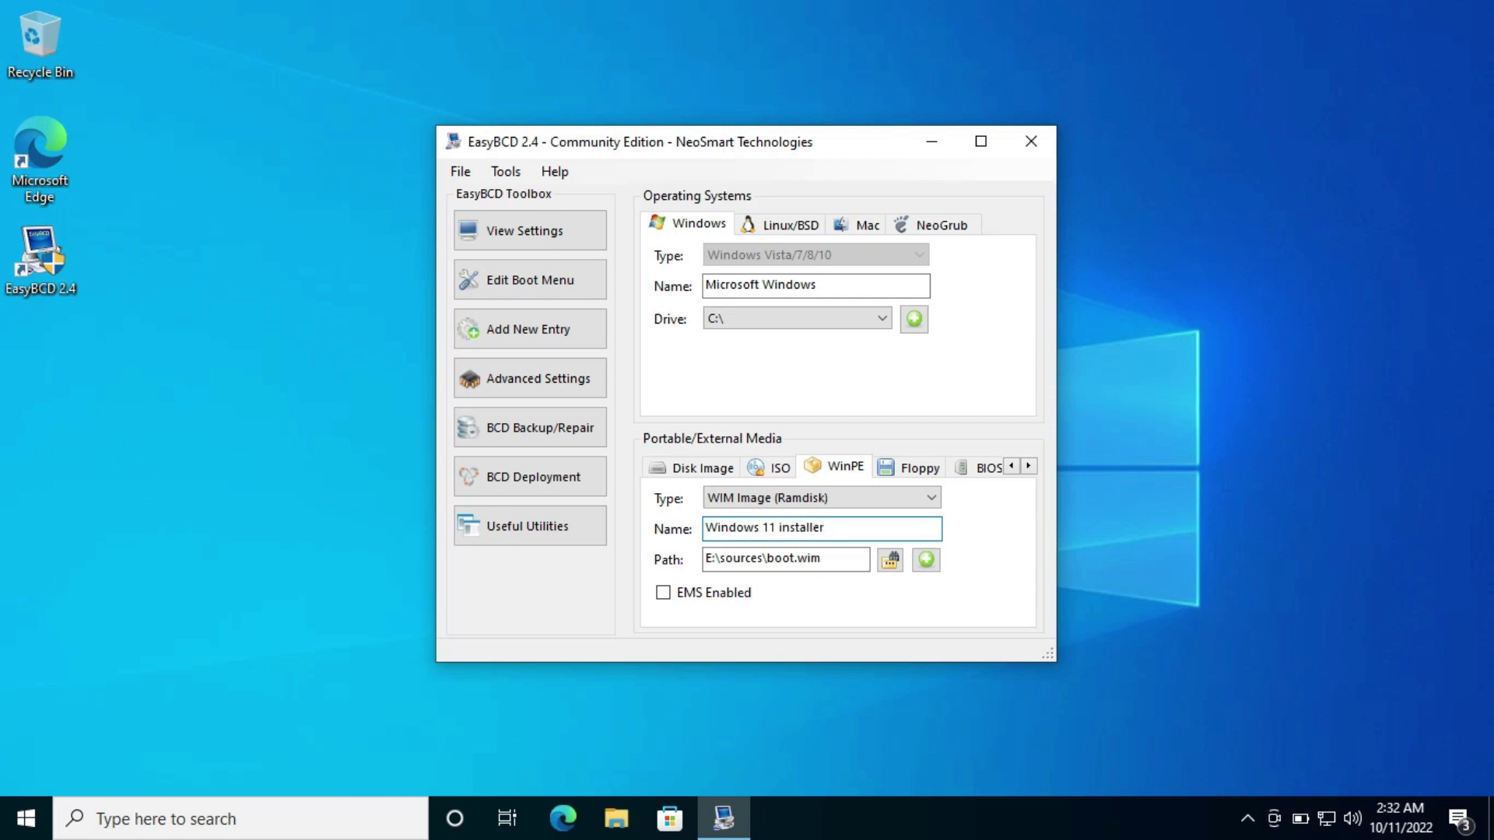
click(926, 562)
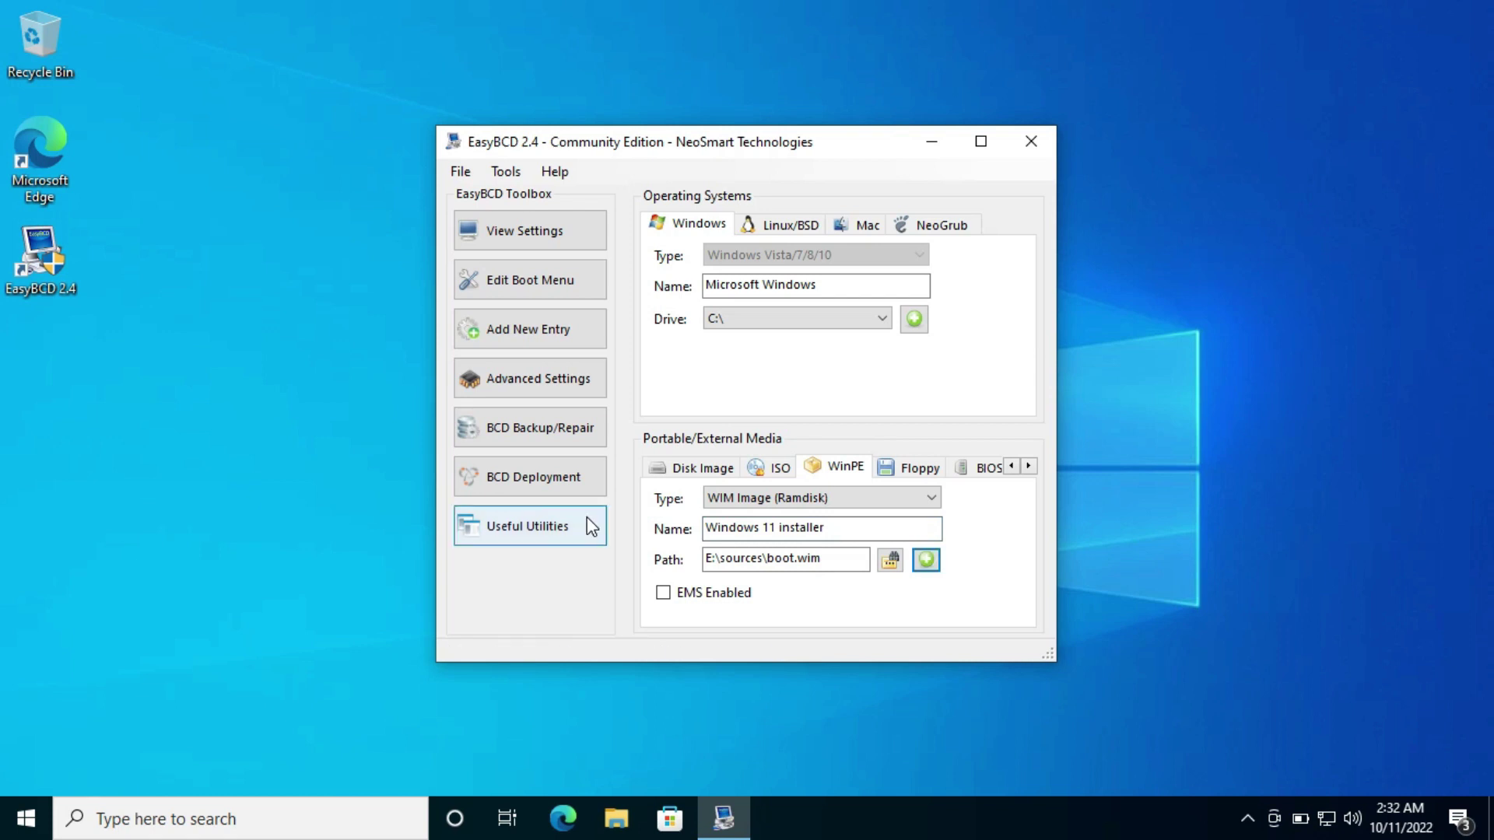
Step: Close EasyBCD, dismiss the recovery-tools promotion, and restart the computer from the Start menu
click(1031, 141)
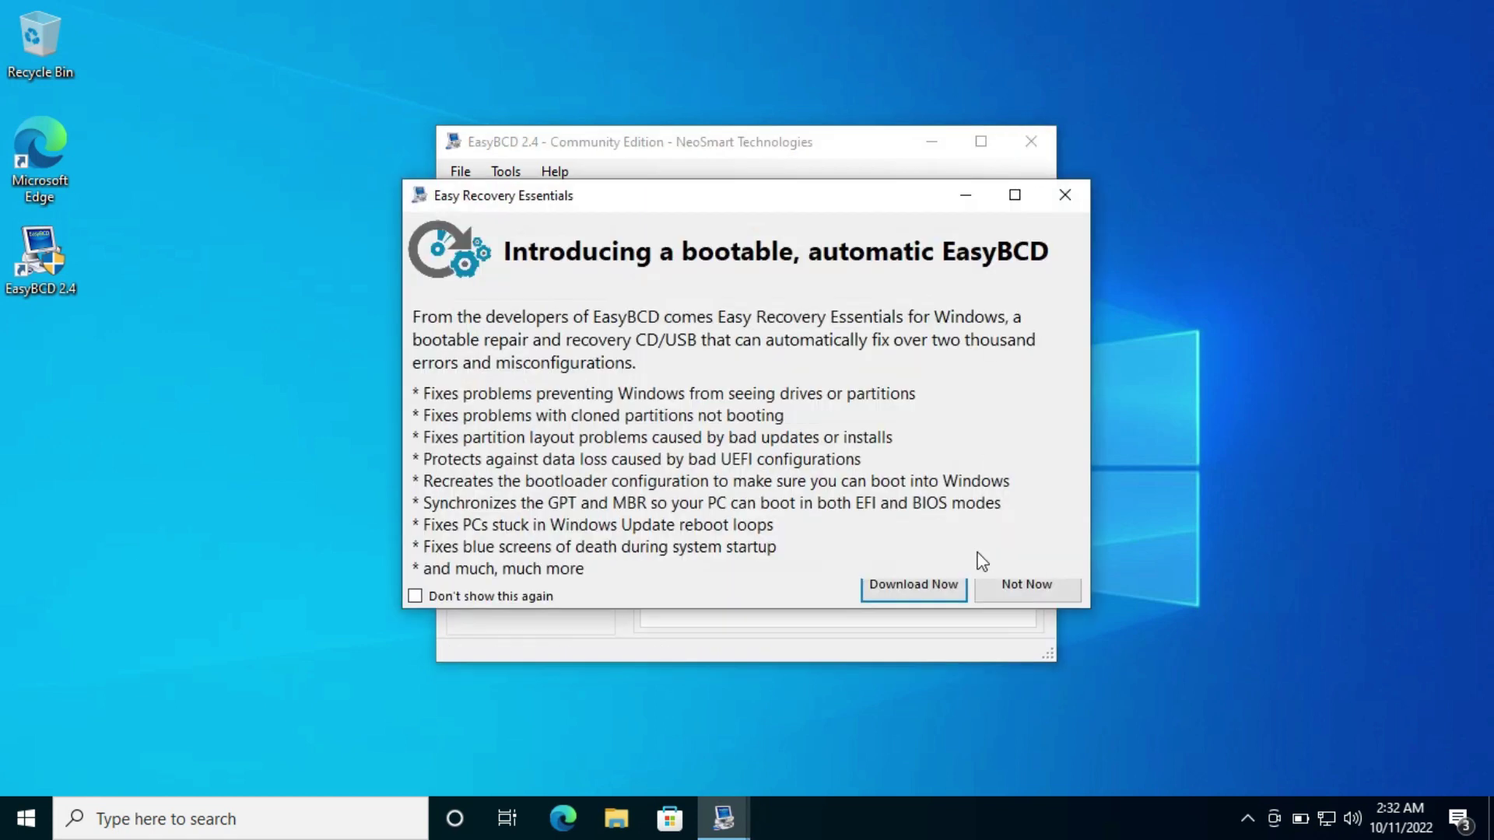
click(1019, 587)
click(15, 832)
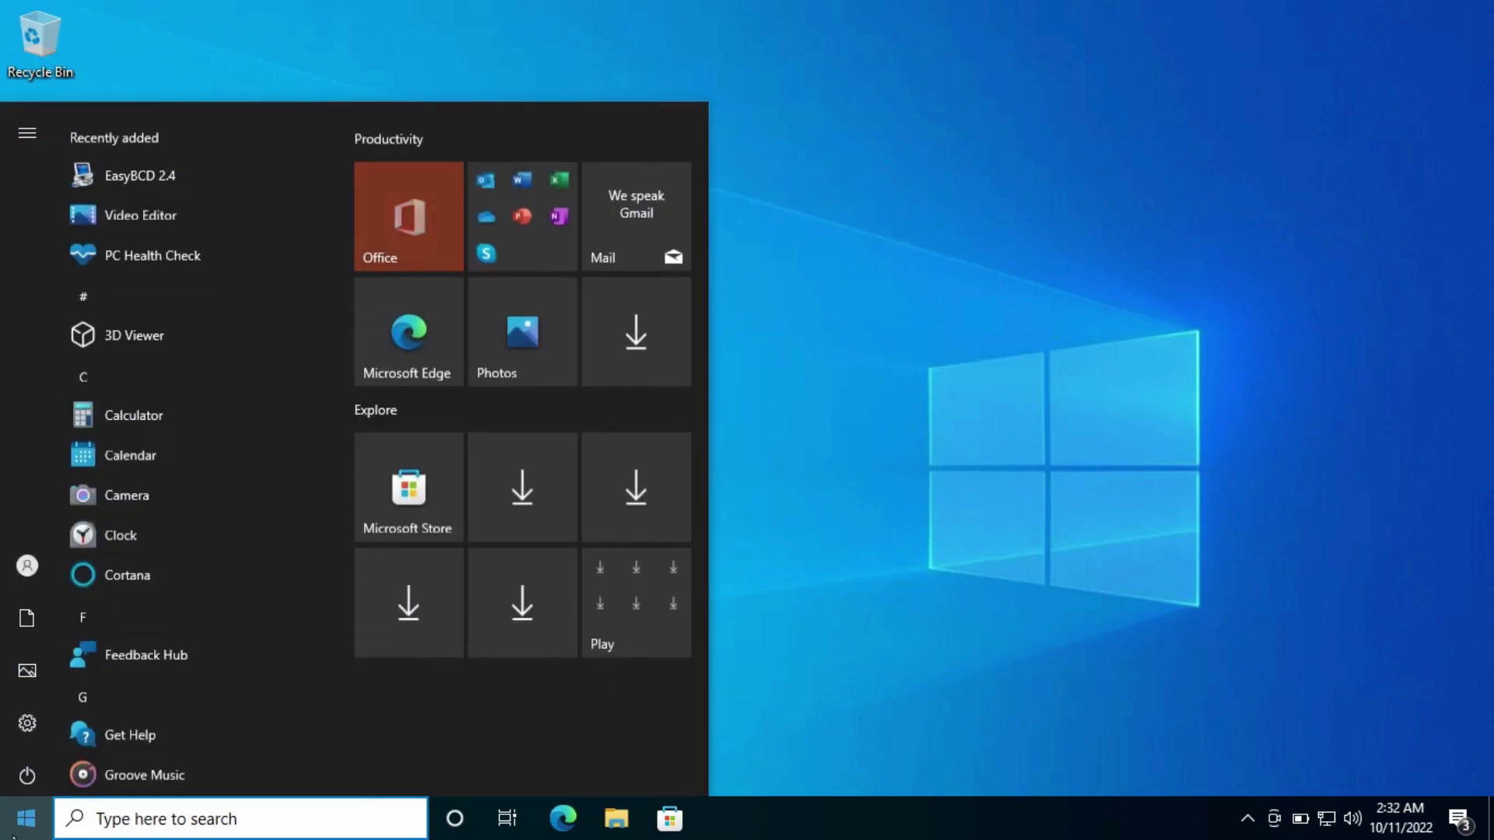
click(28, 773)
click(83, 713)
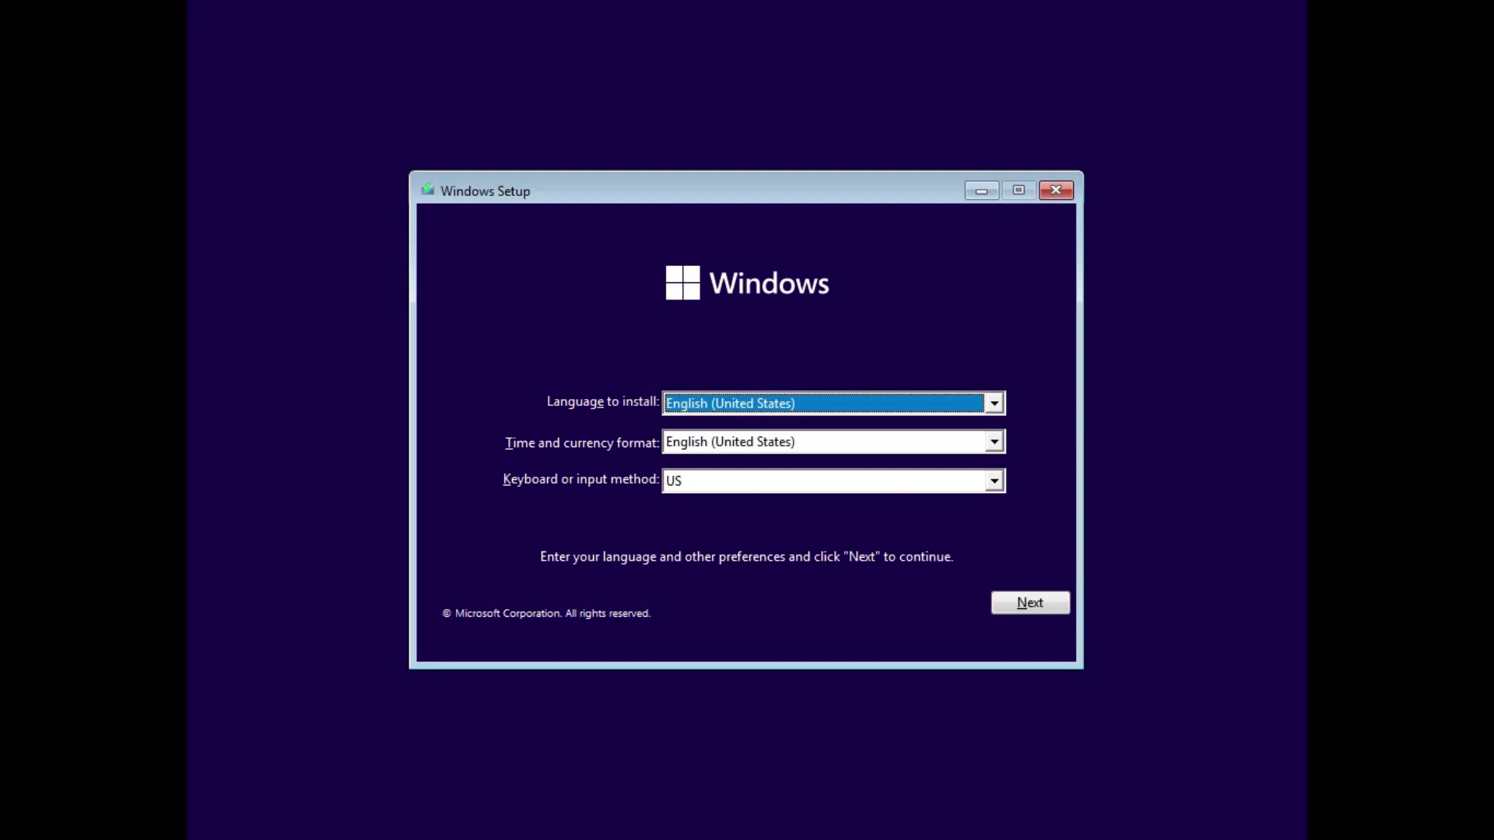
Step: Accept the default language settings and continue Windows Setup without a product key
key(Tab)
click(1019, 596)
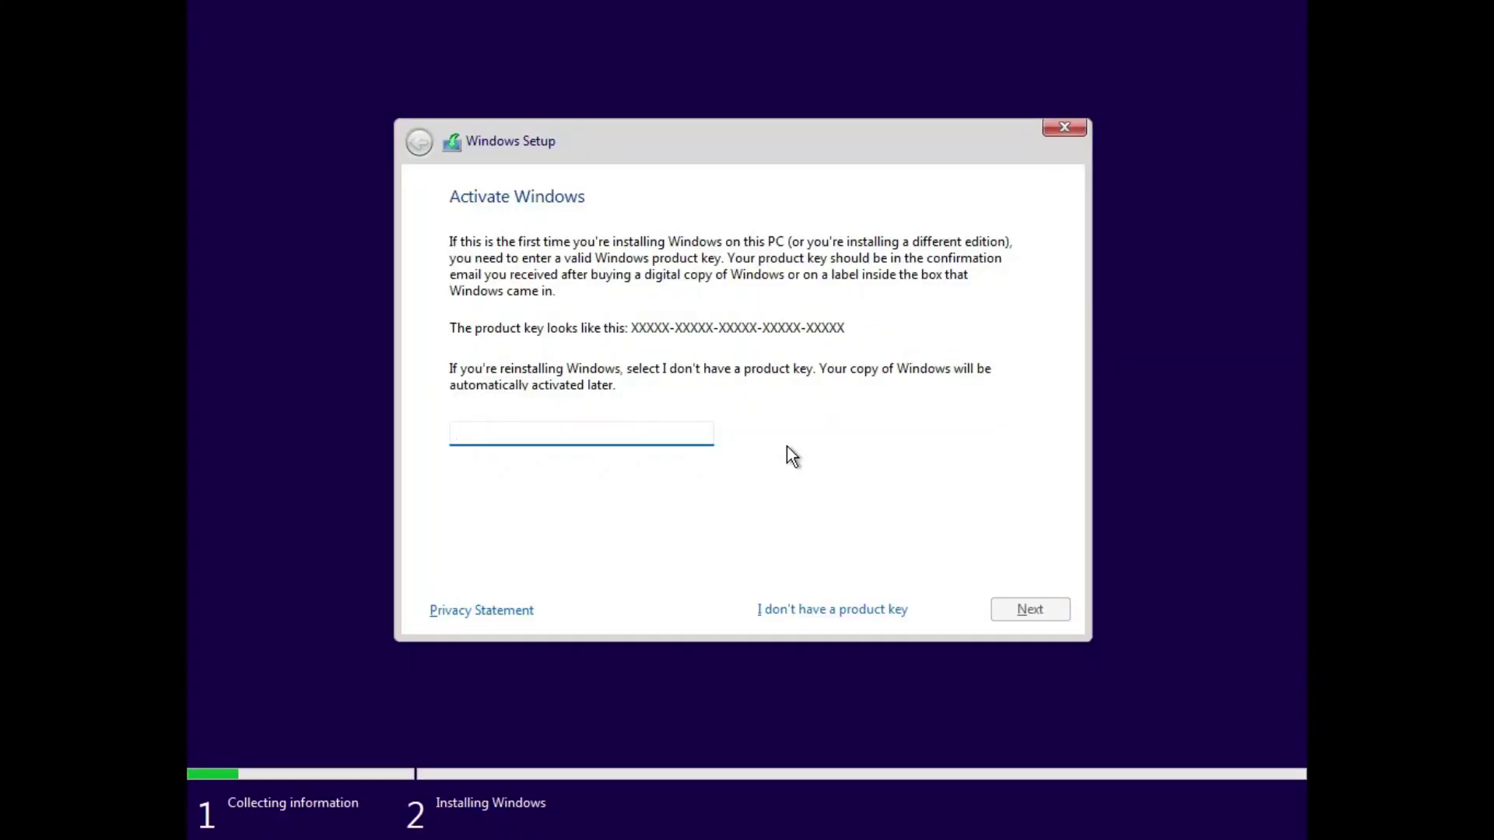
click(830, 609)
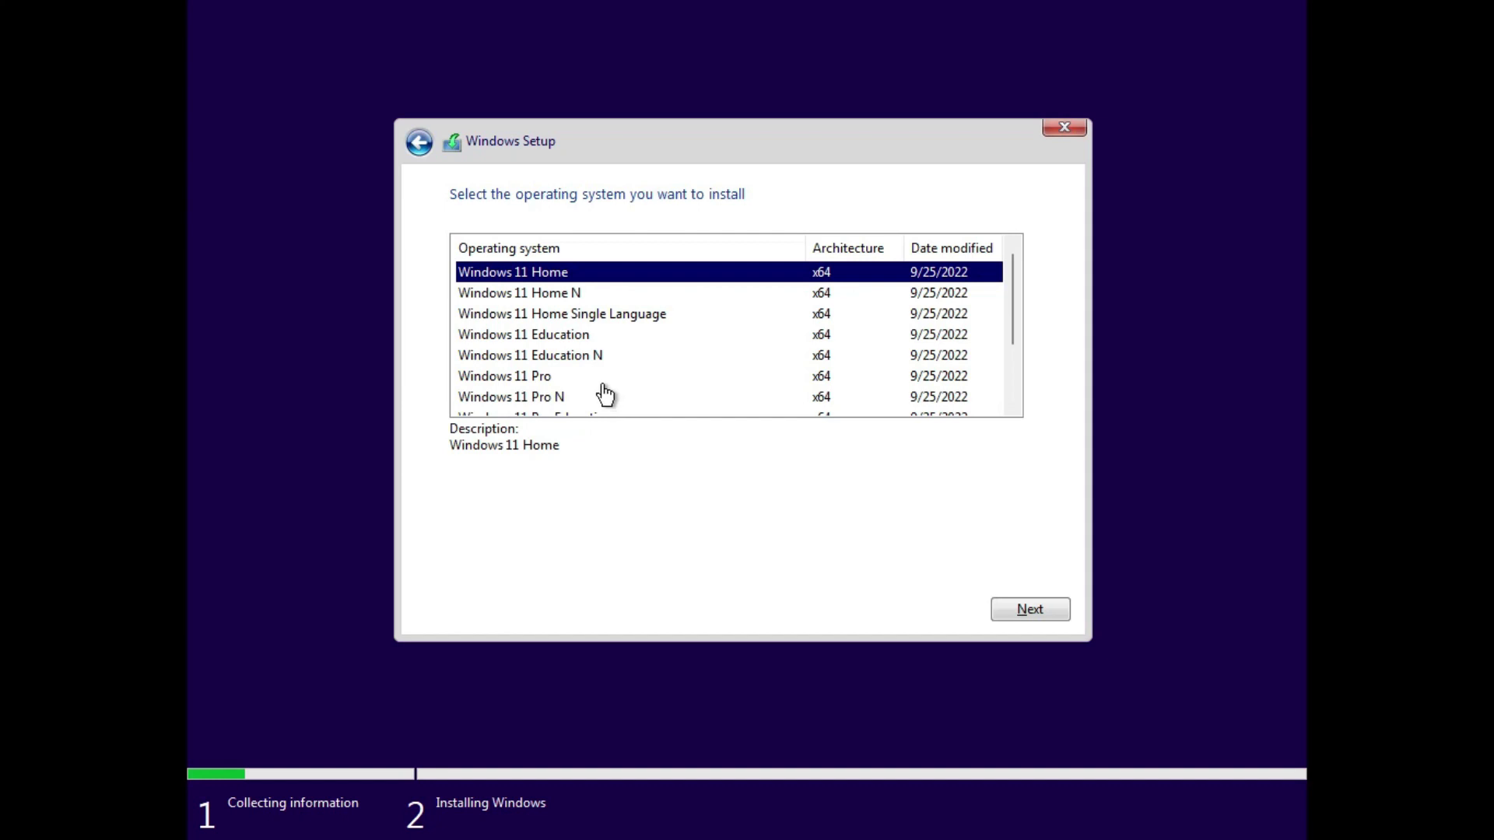
Step: Select Windows 11 Pro, accept the license terms and choose a Custom install
click(593, 381)
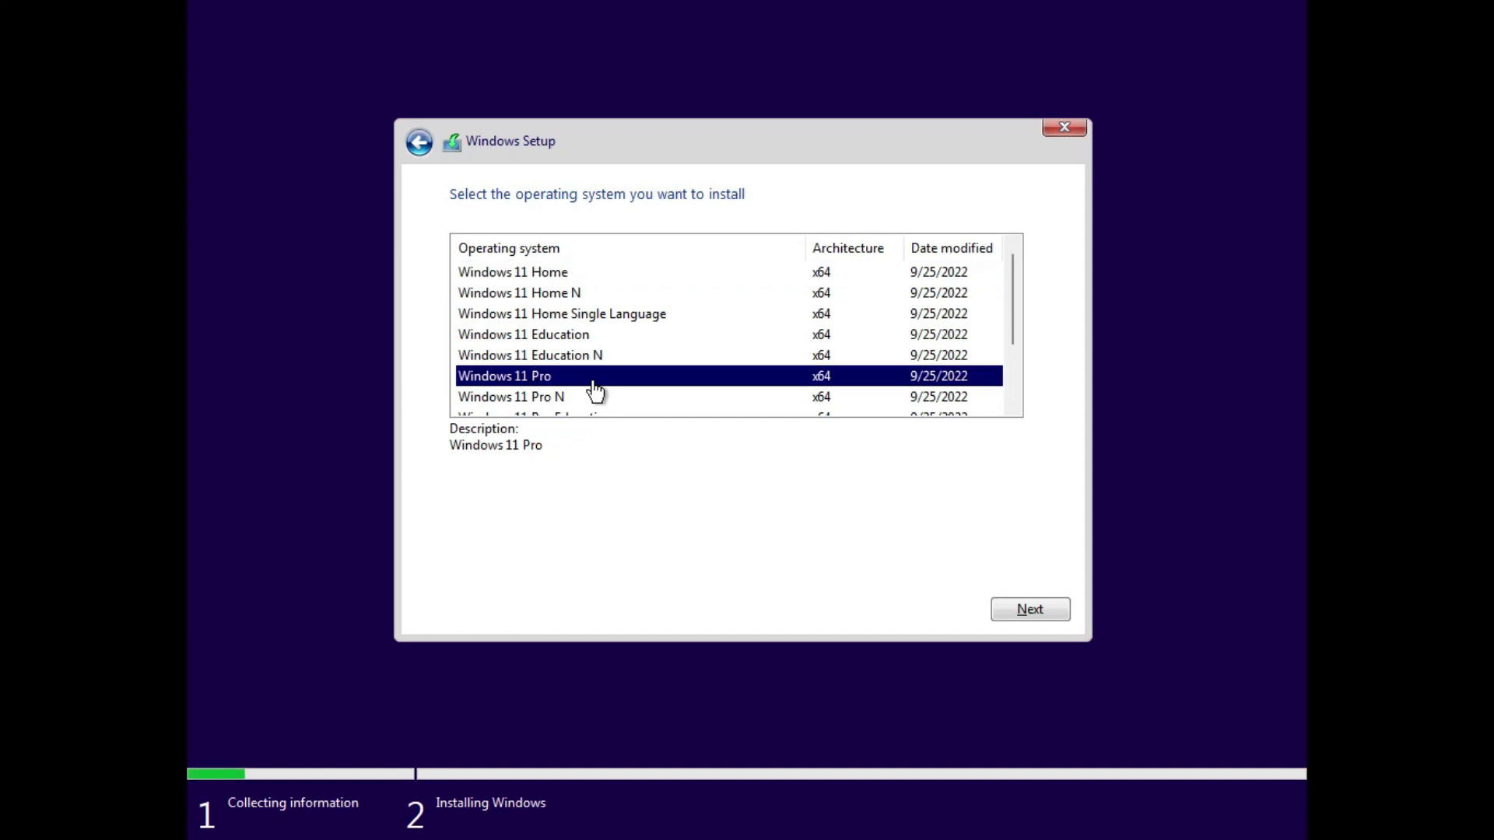
click(1031, 603)
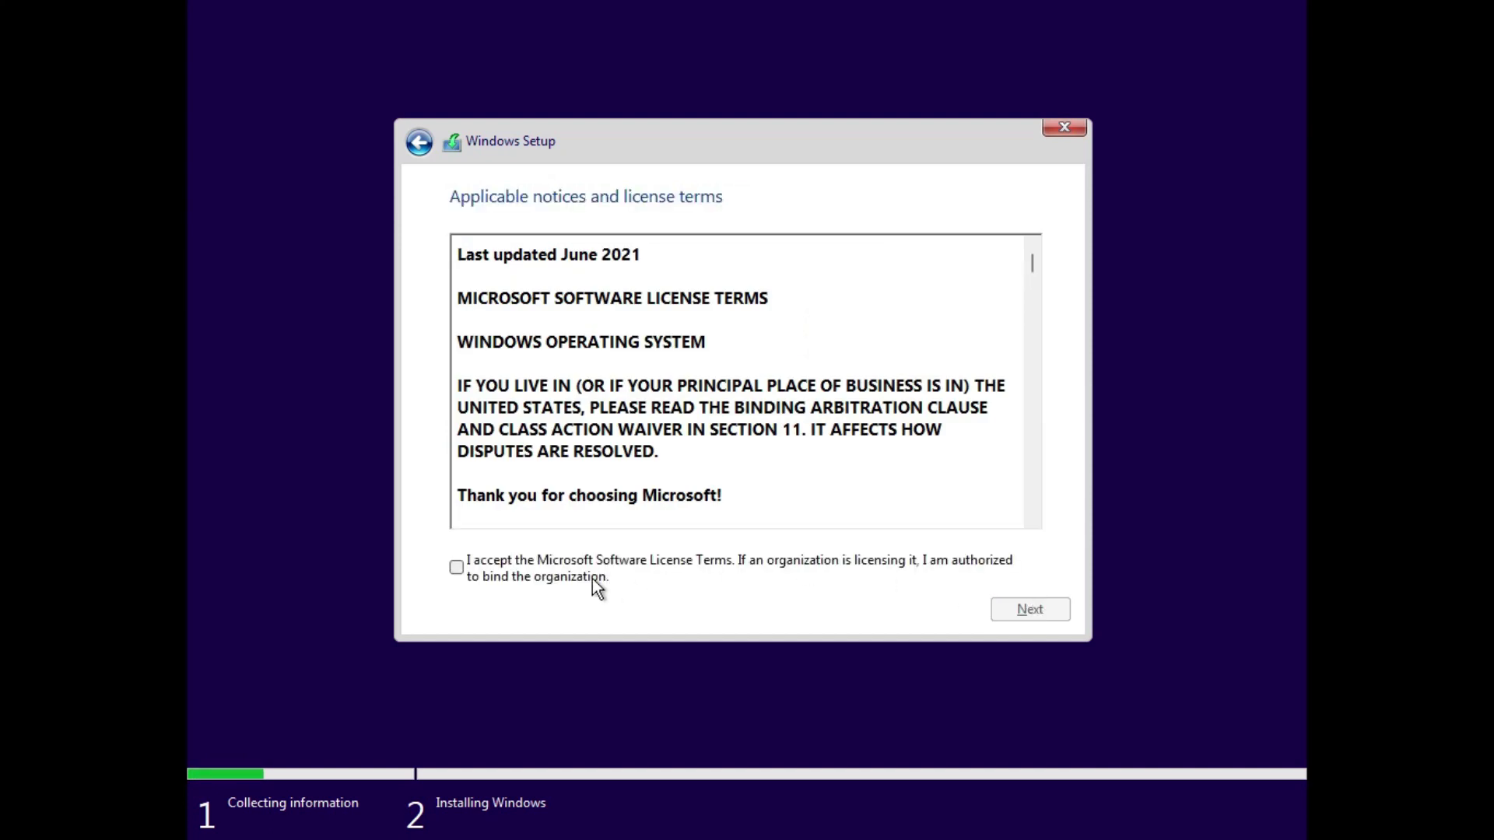
click(591, 579)
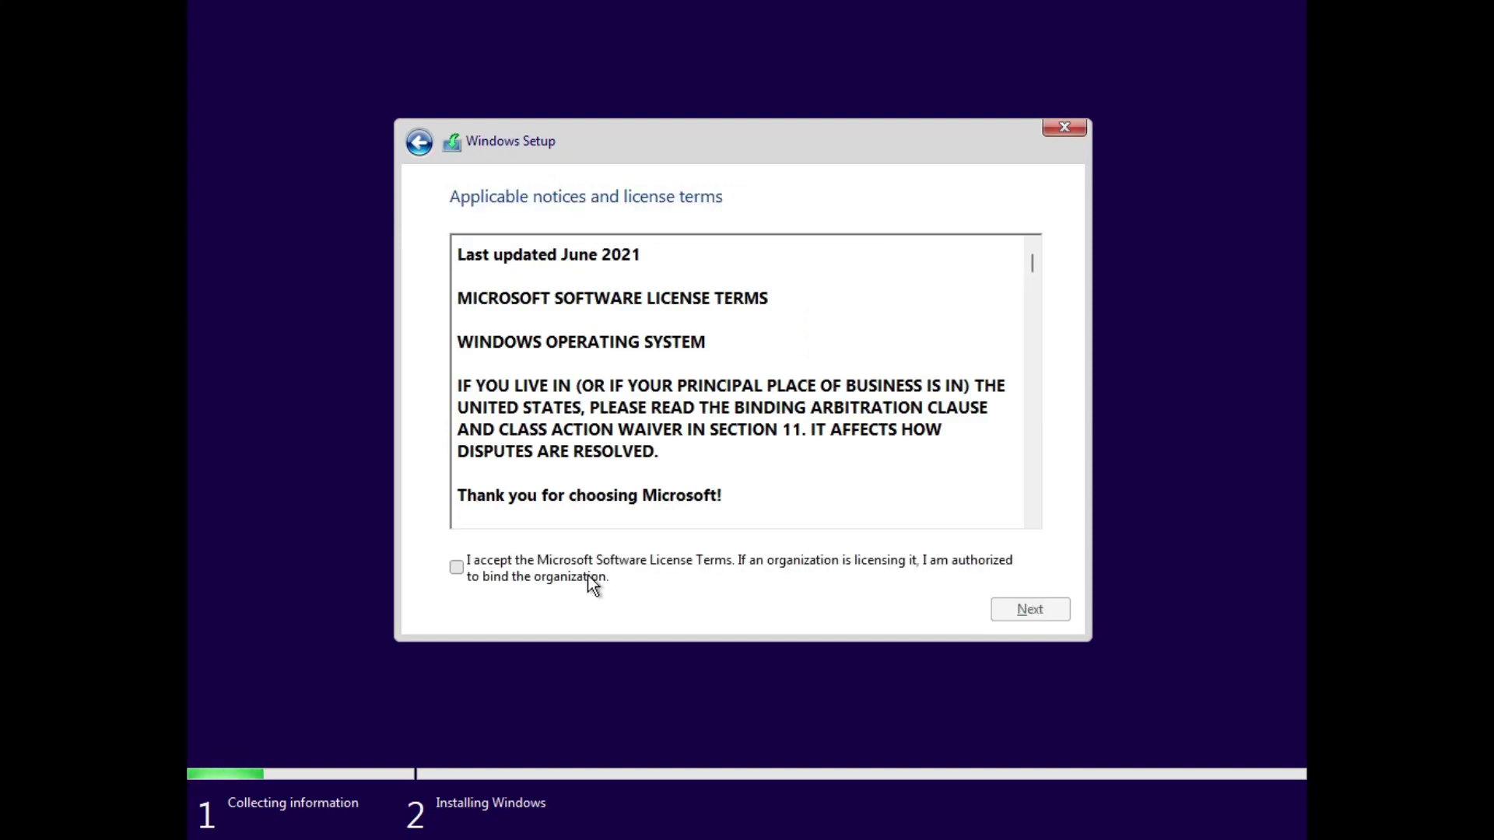
click(1025, 609)
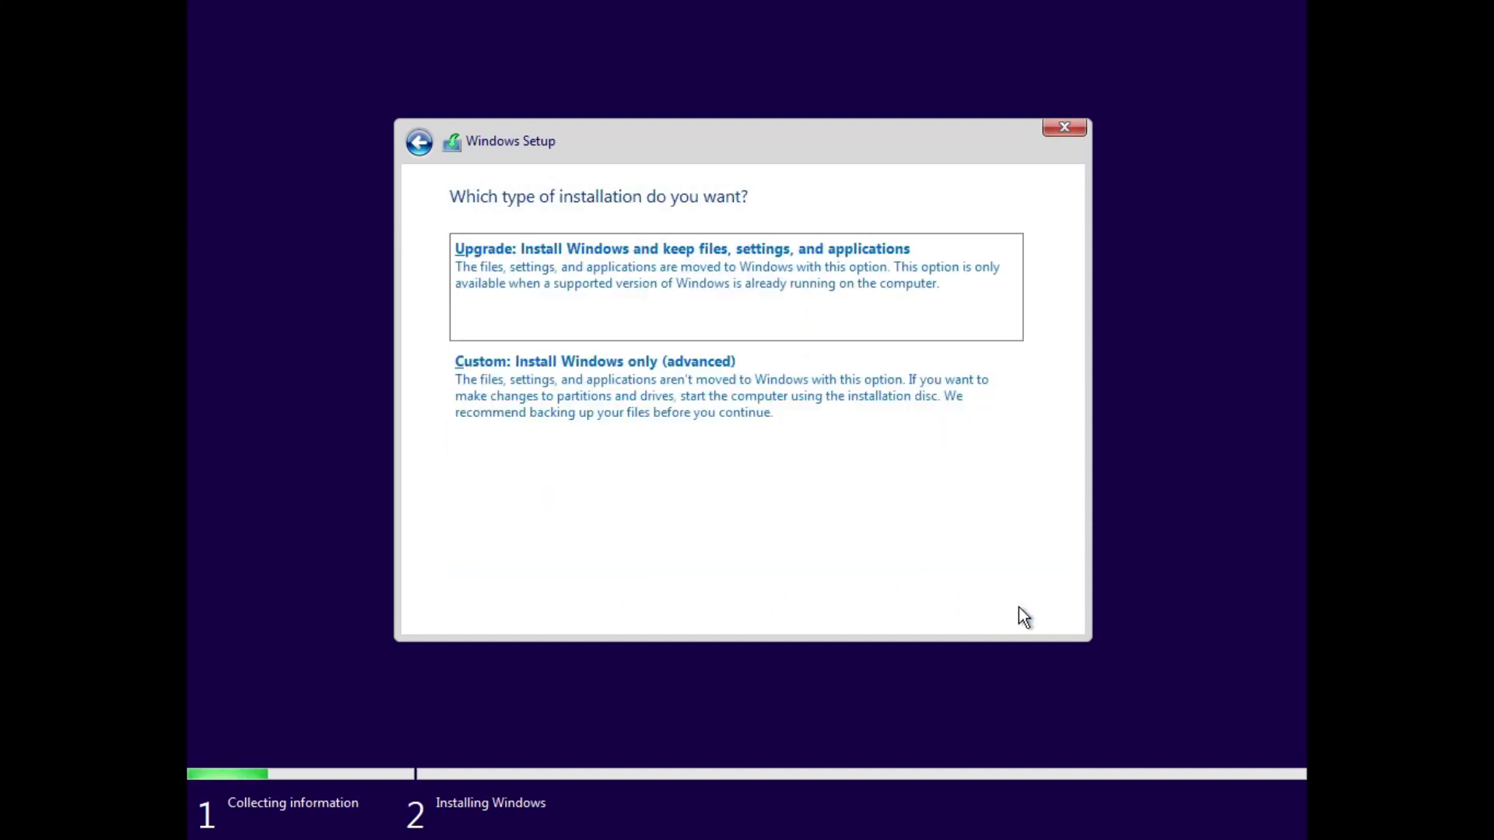
click(754, 437)
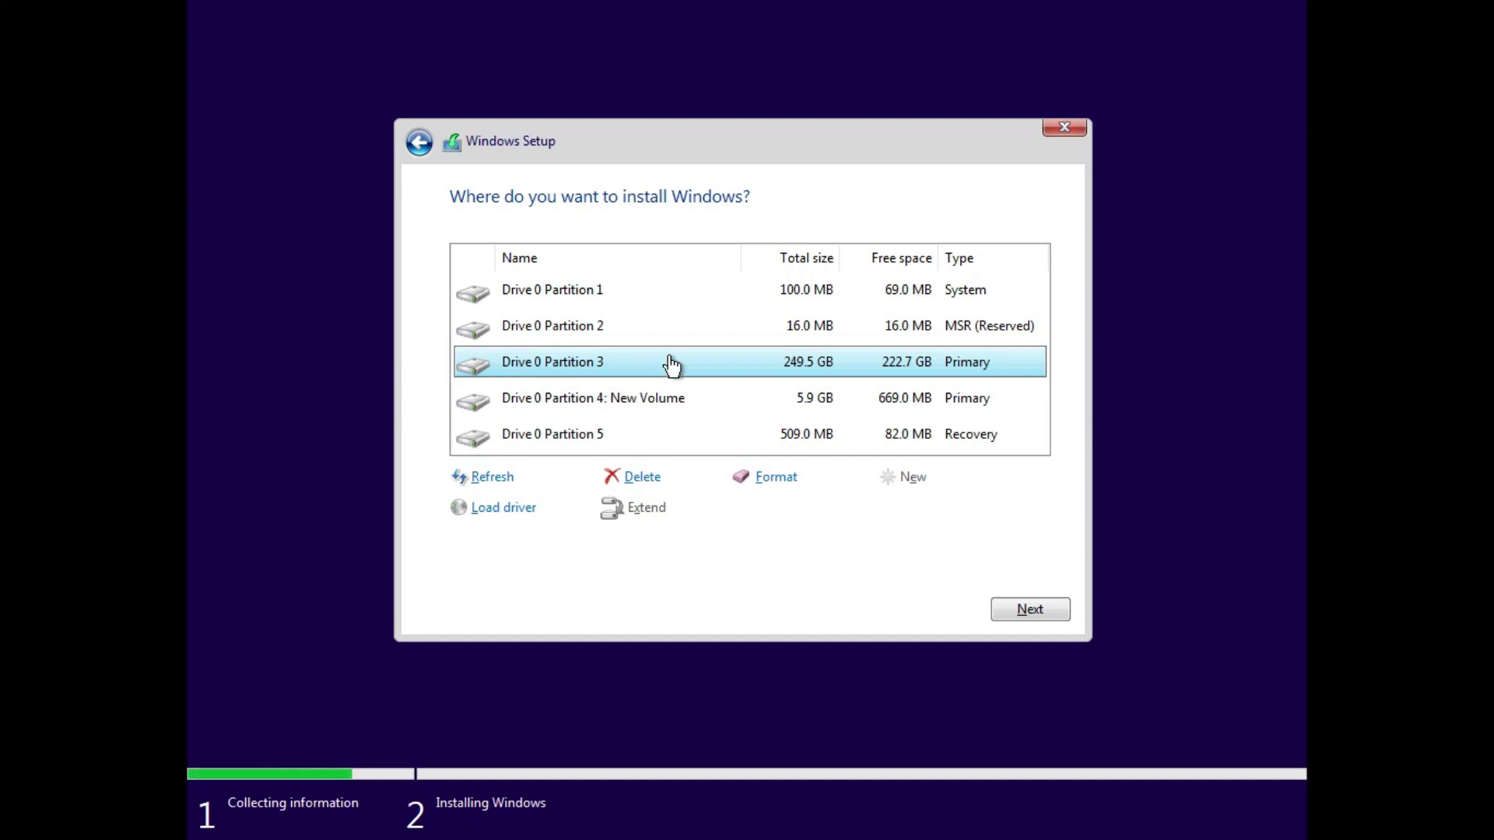
Step: Delete the 100 MB system partition and the 16 MB reserved partition
click(656, 406)
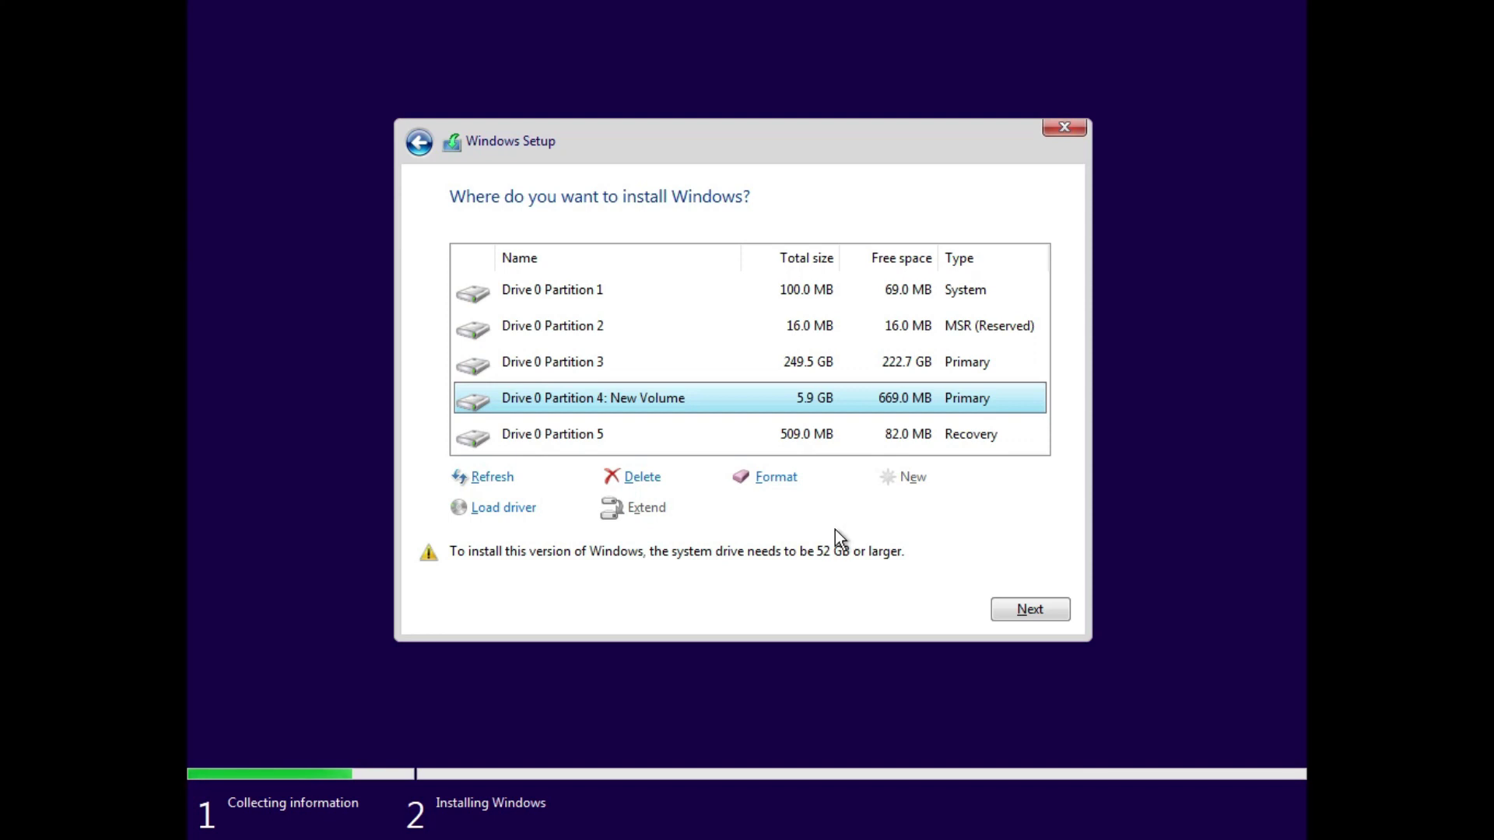
click(632, 300)
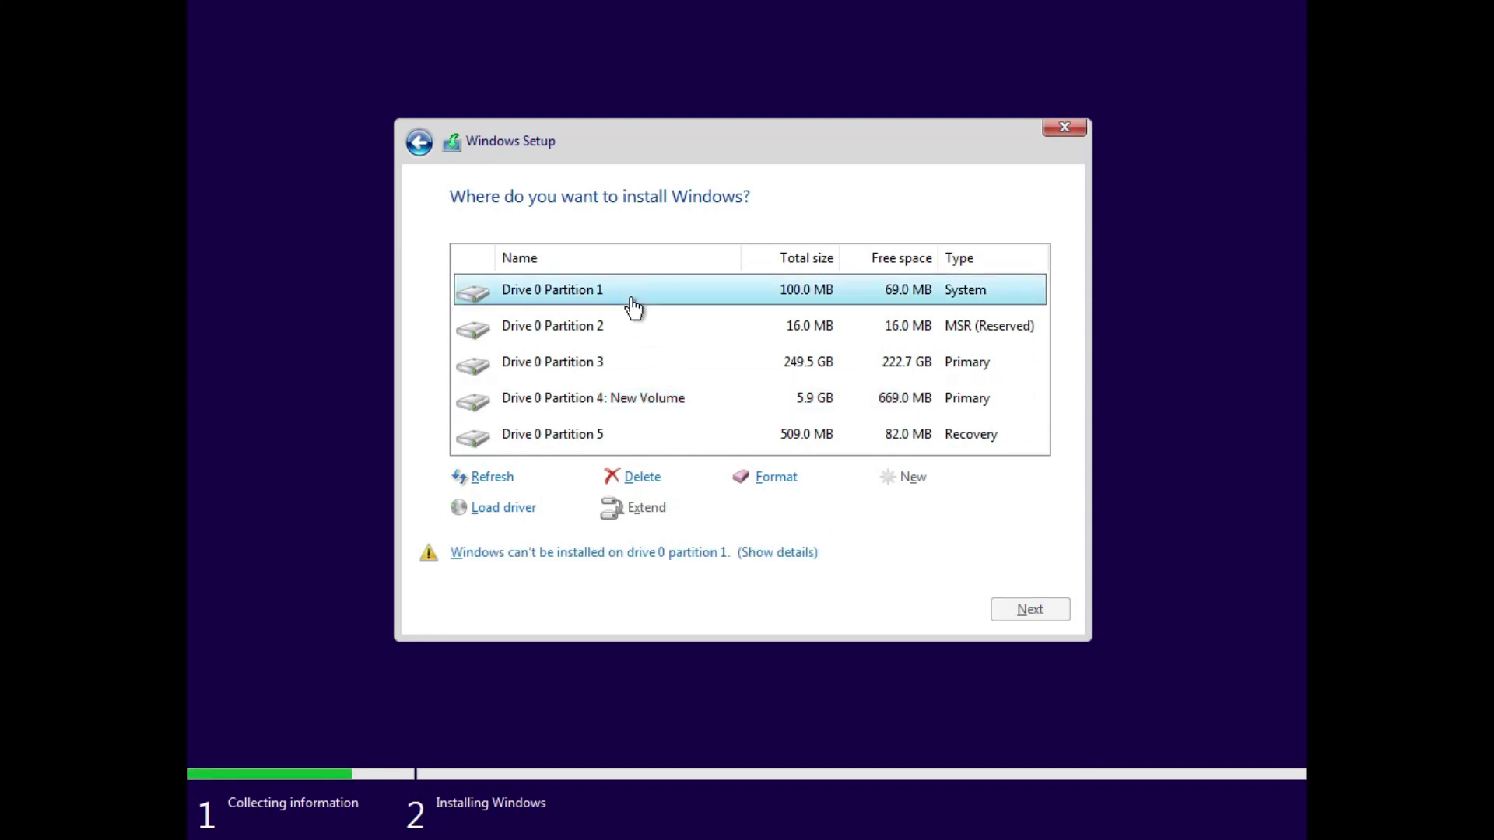
click(648, 477)
click(887, 510)
click(633, 334)
click(637, 476)
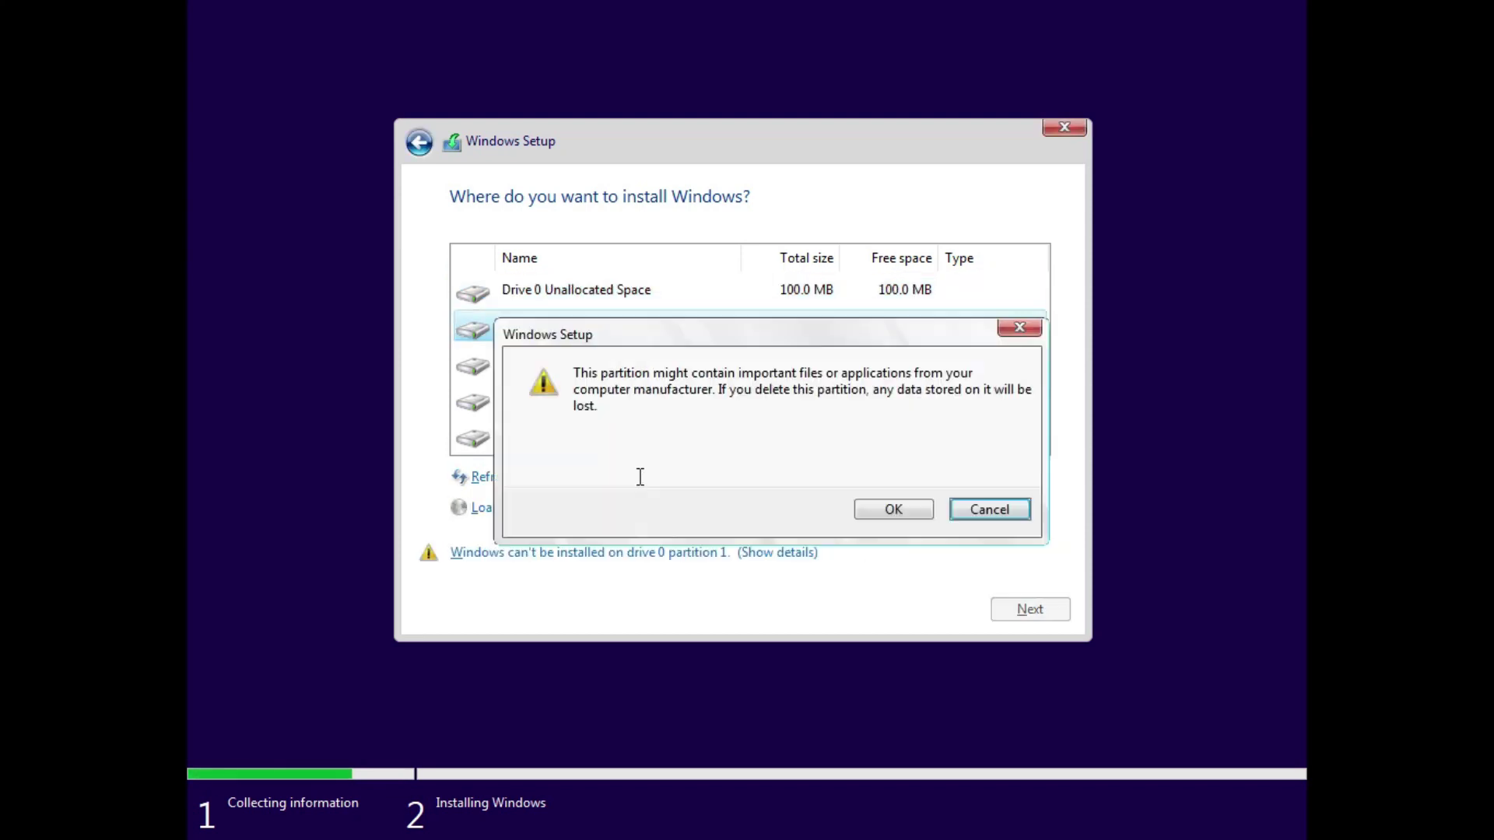
click(886, 510)
Step: Delete the 249.5 GB main and 509 MB recovery partitions, then install into the 249.6 GB unallocated space
click(597, 327)
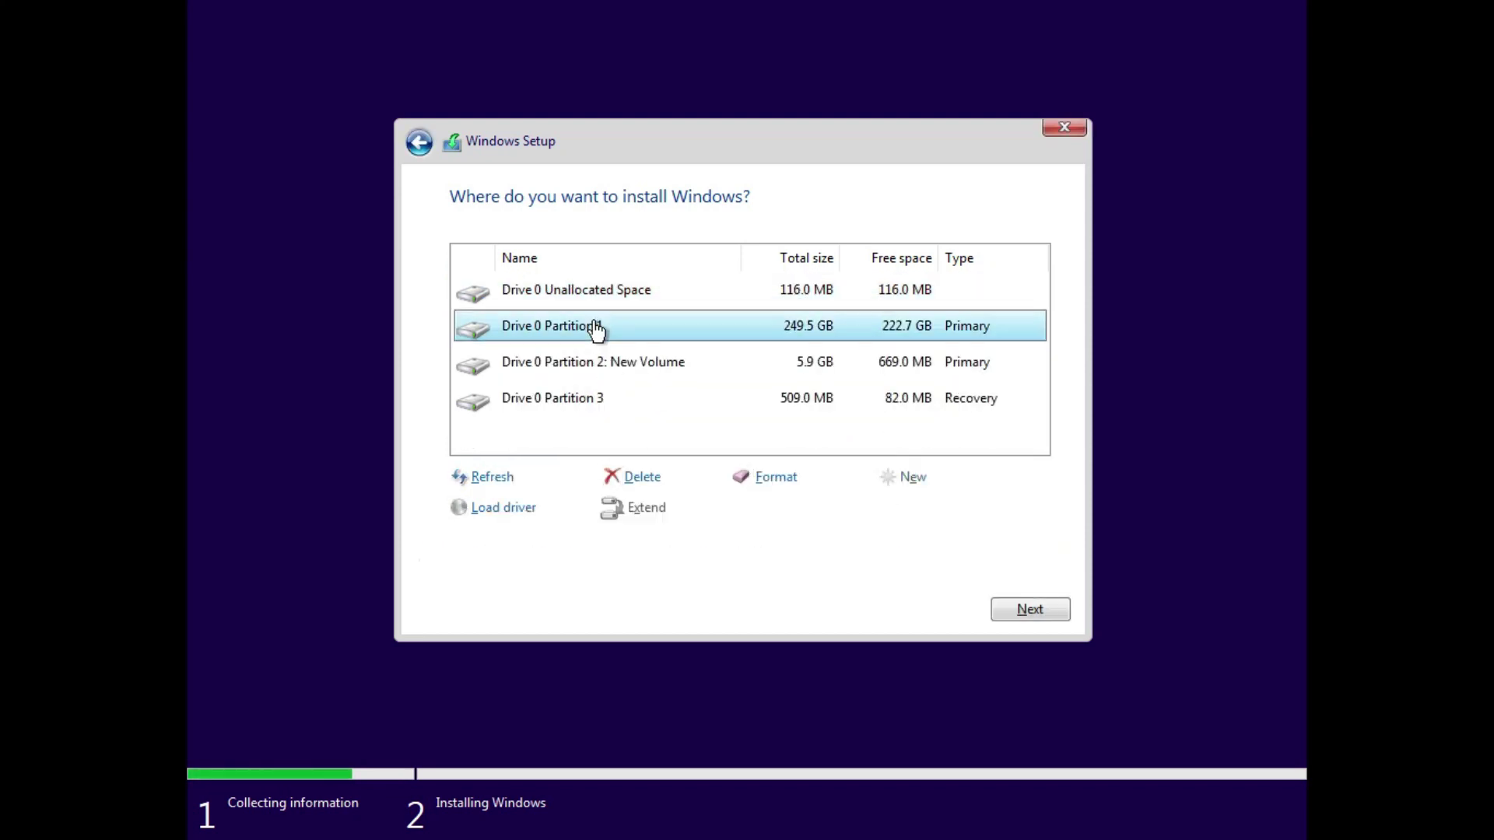
click(643, 477)
click(891, 510)
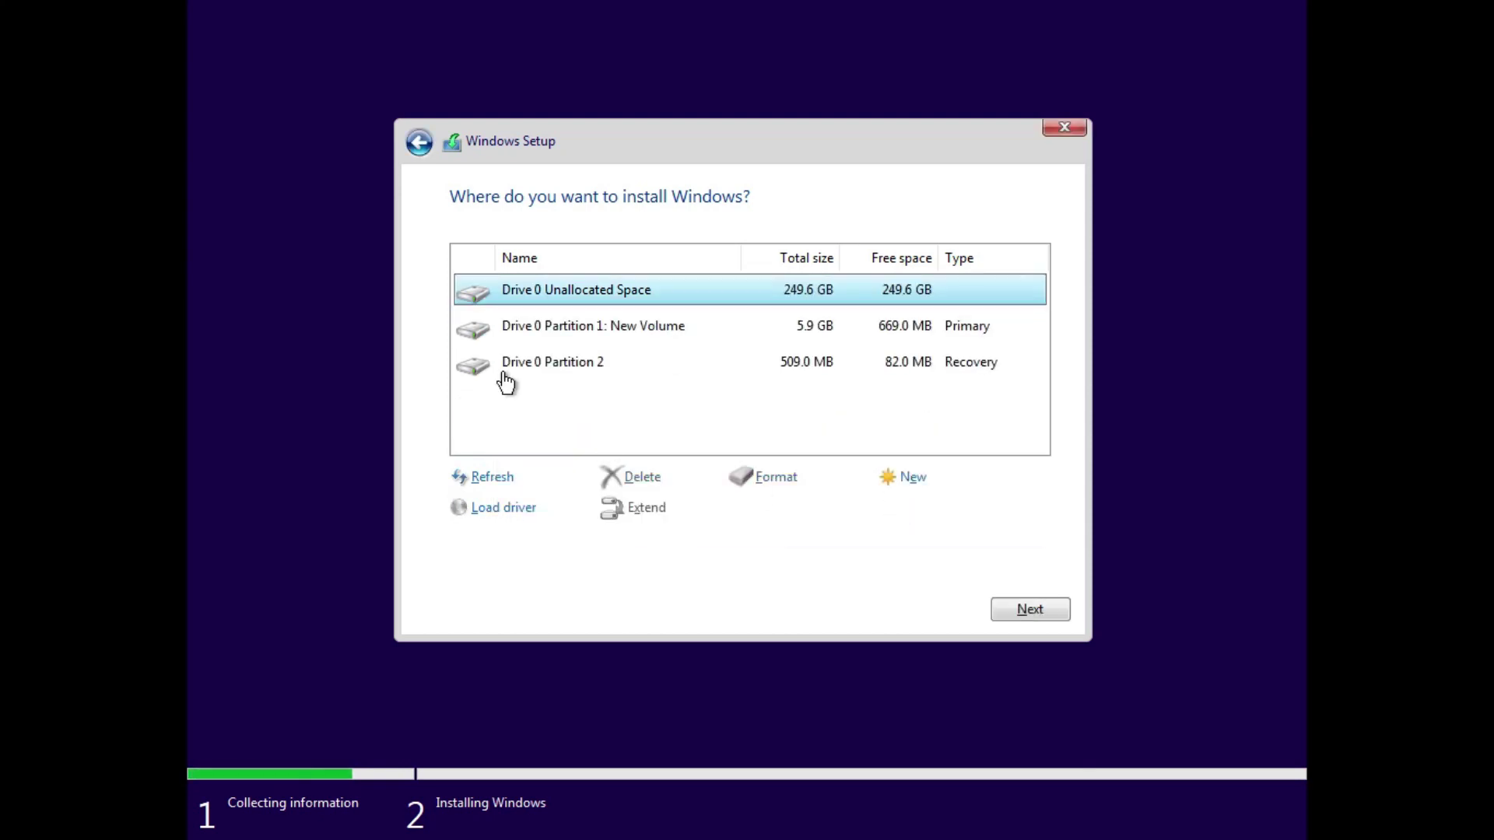
click(606, 374)
click(650, 476)
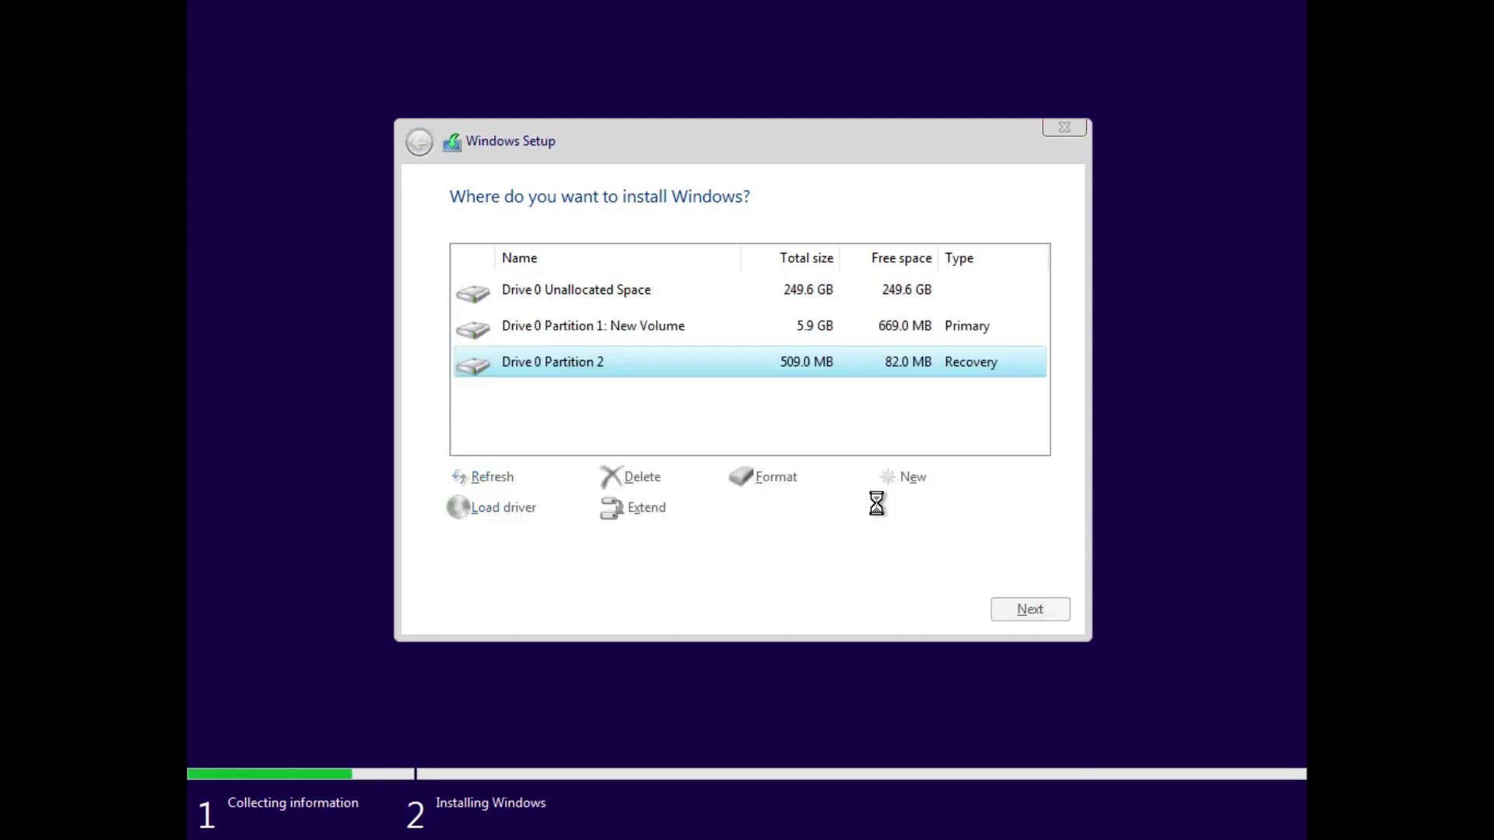
click(876, 508)
click(679, 284)
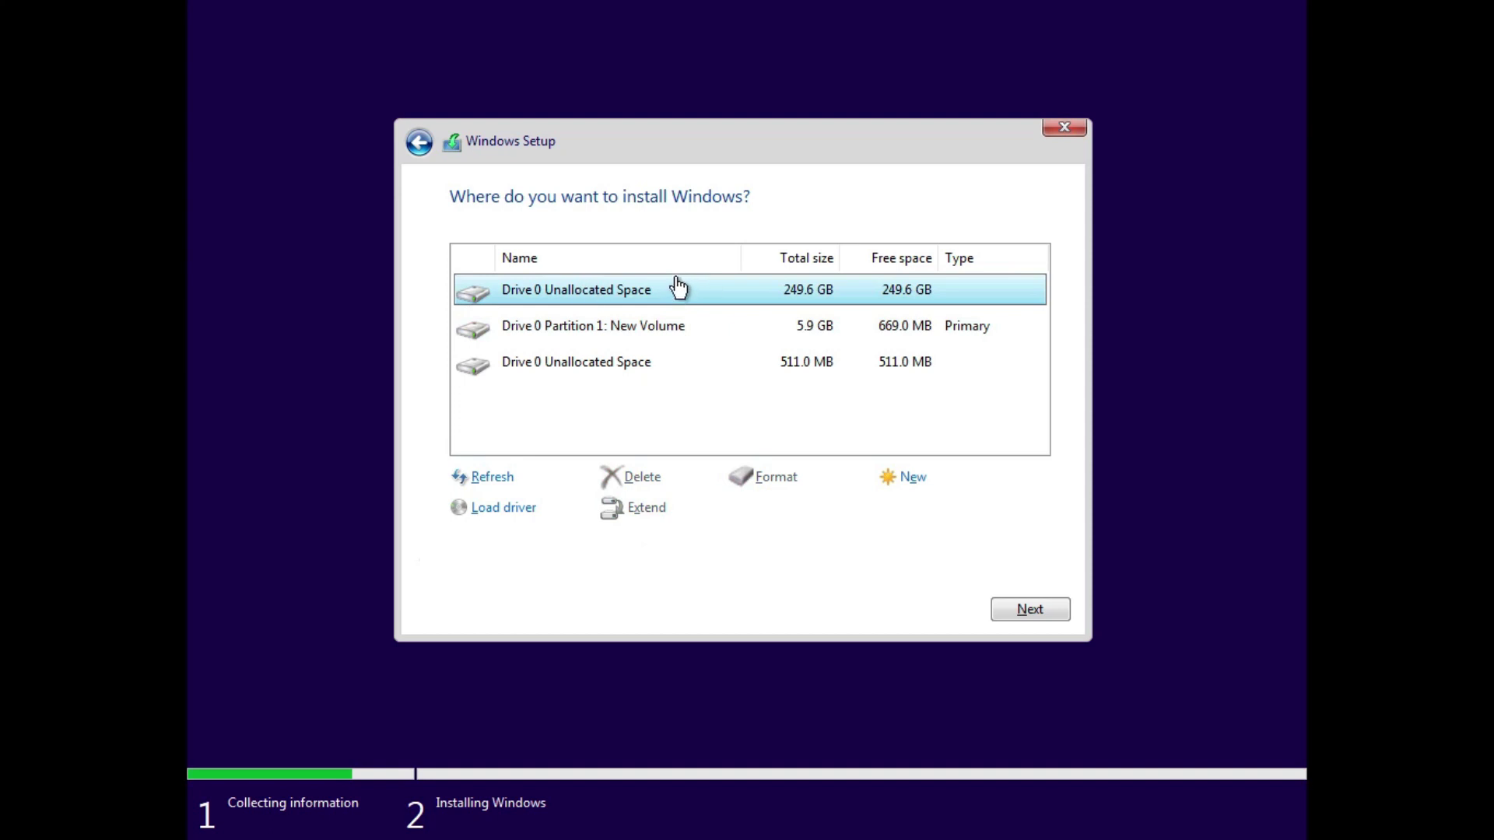
click(1042, 601)
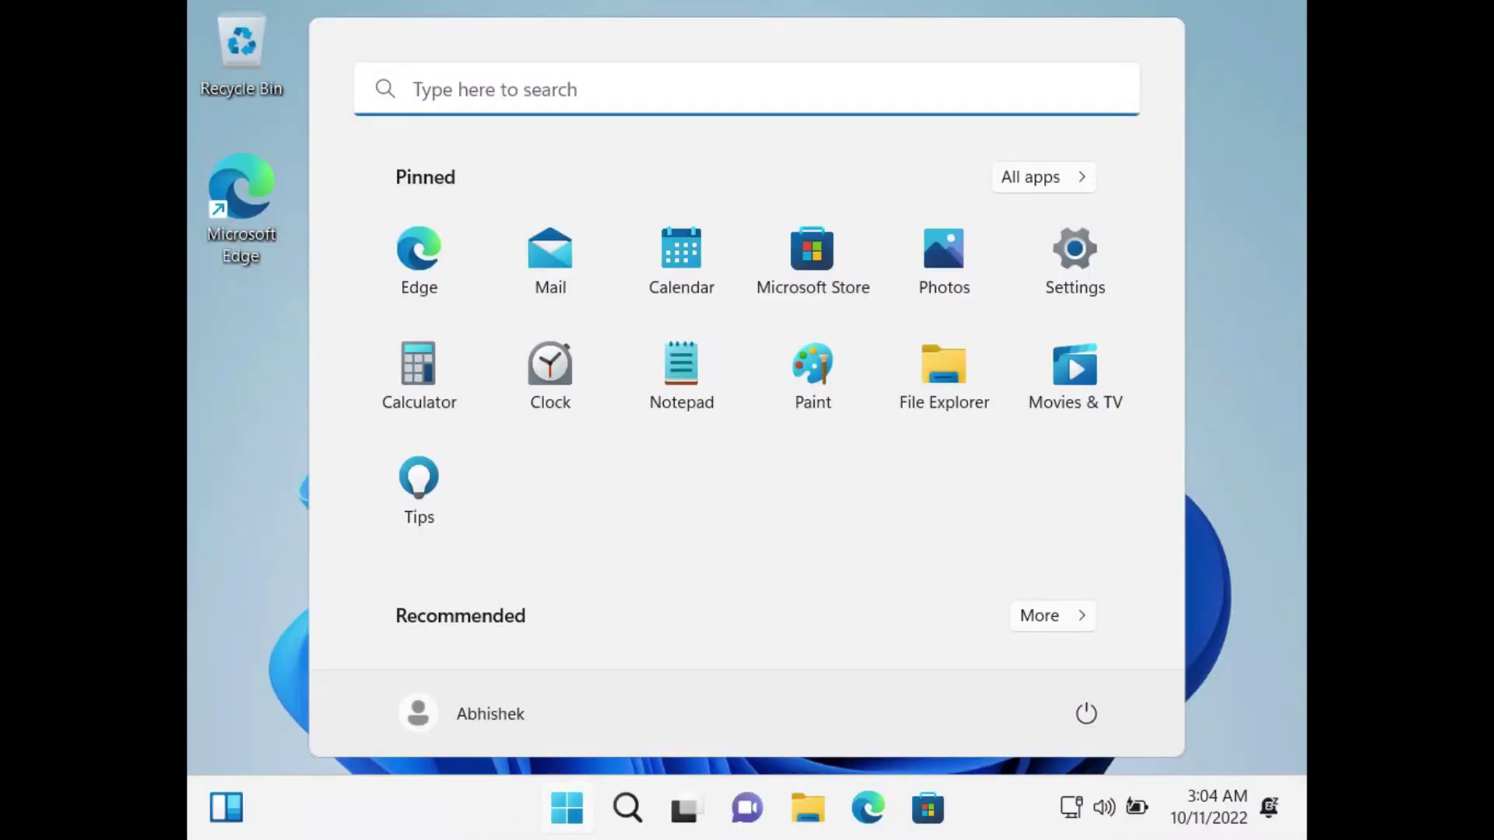
Step: Set the display scale to 100% through Display settings
click(1229, 548)
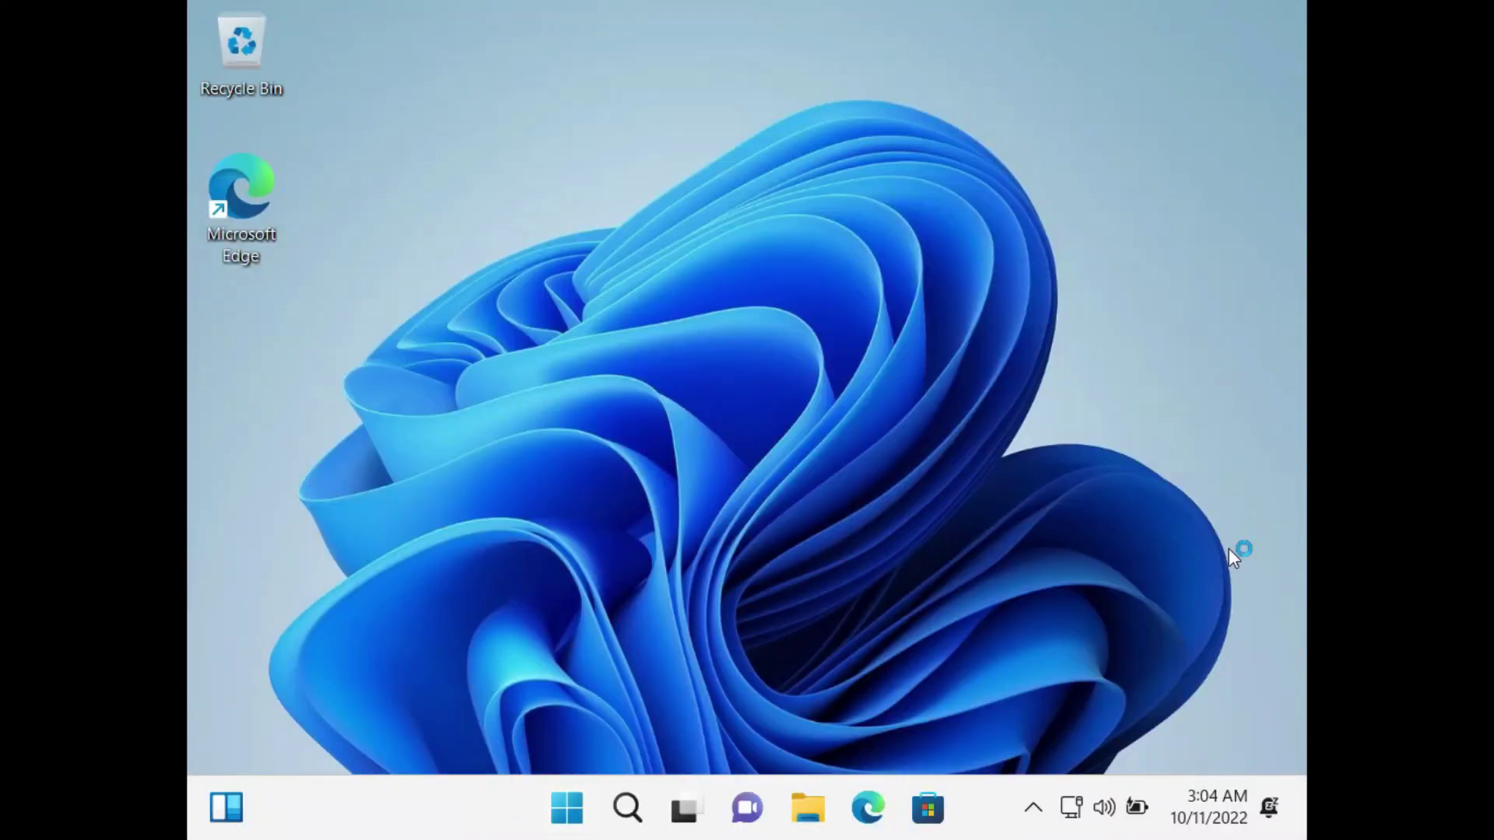
right_click(672, 436)
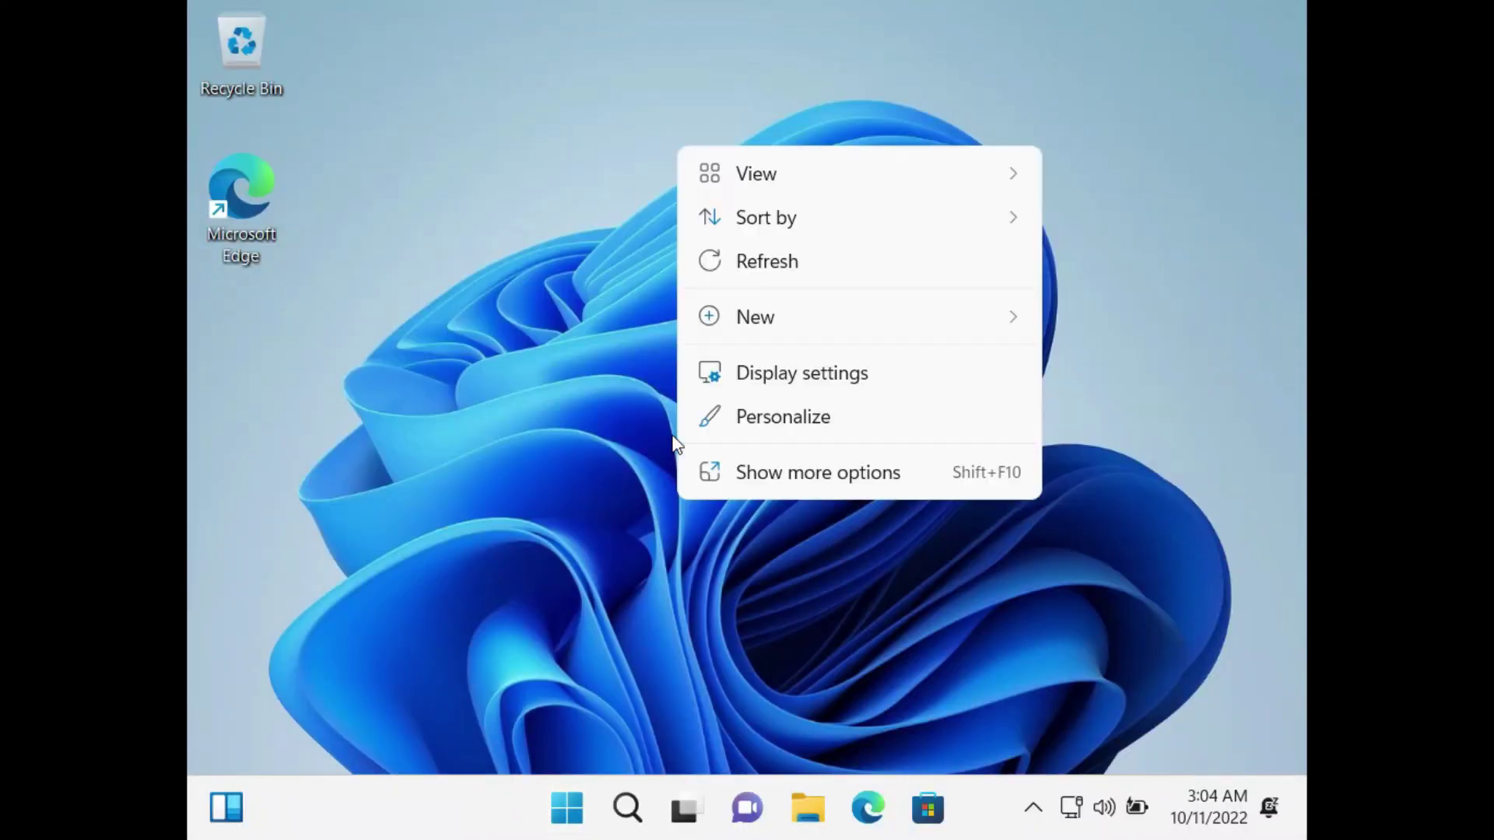
click(777, 355)
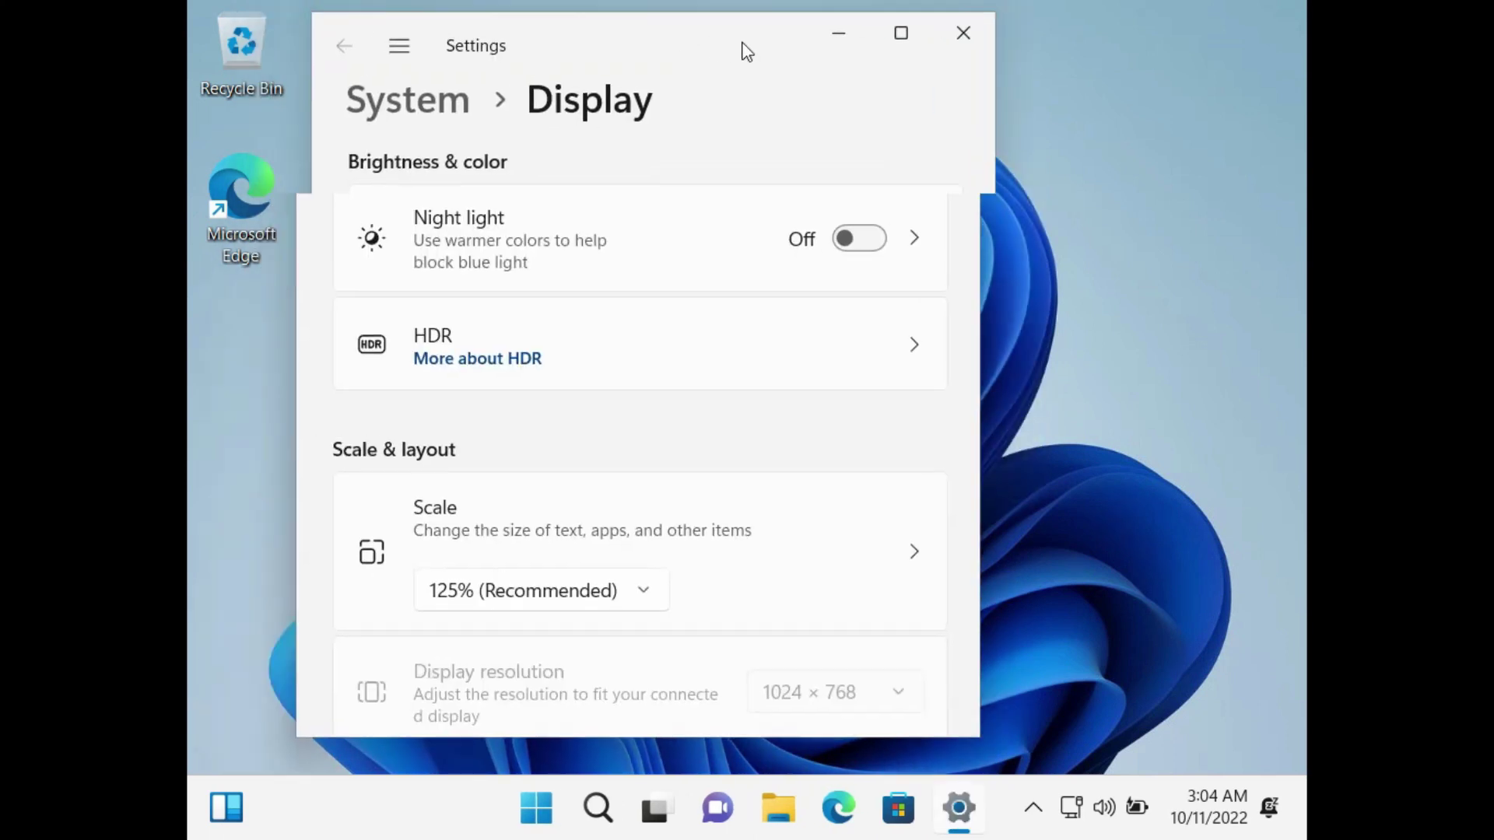
drag(757, 50, 803, 55)
scroll(579, 604, down, 2)
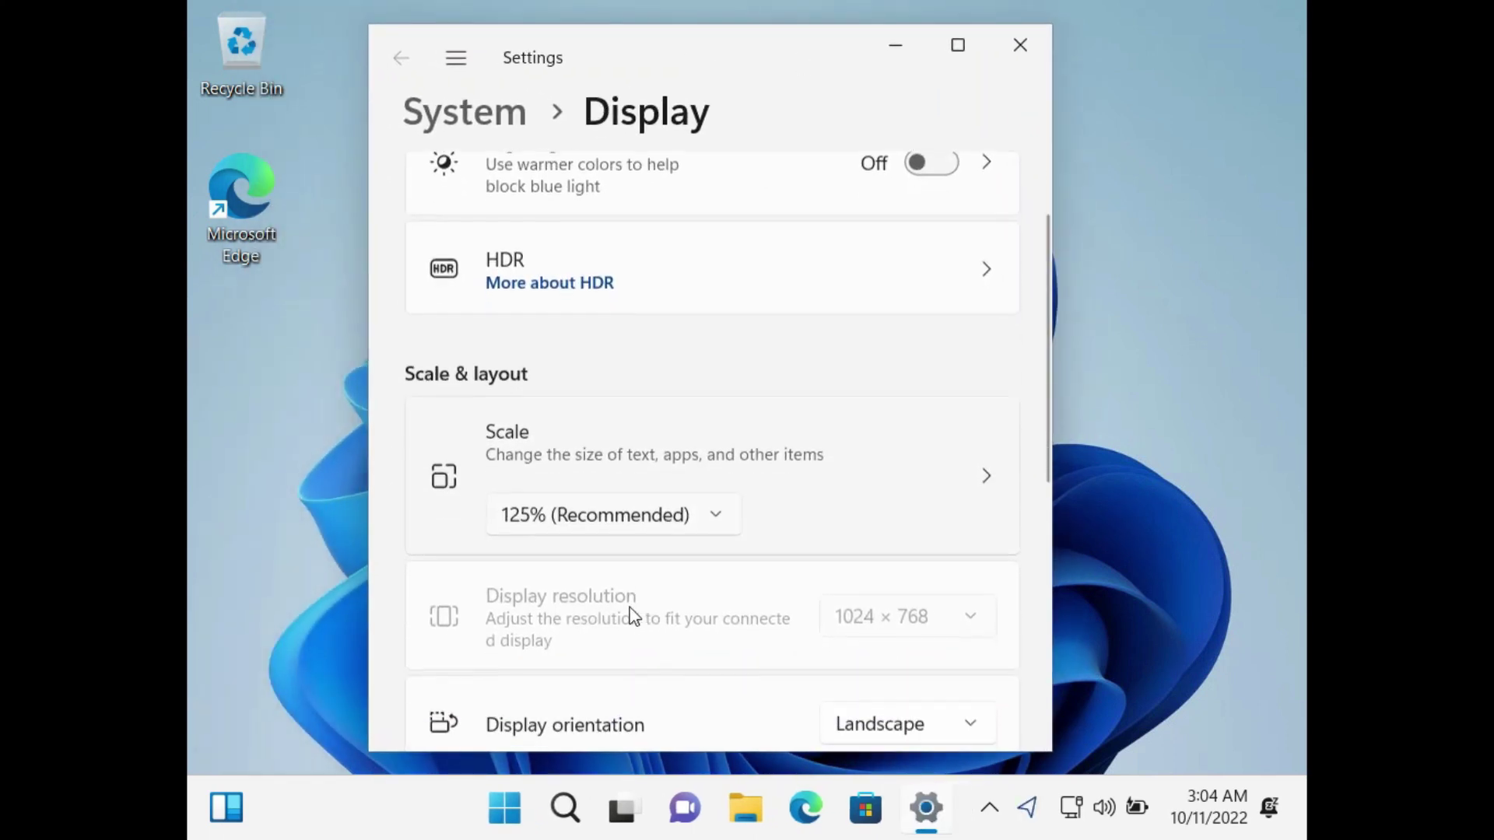
click(621, 520)
click(619, 473)
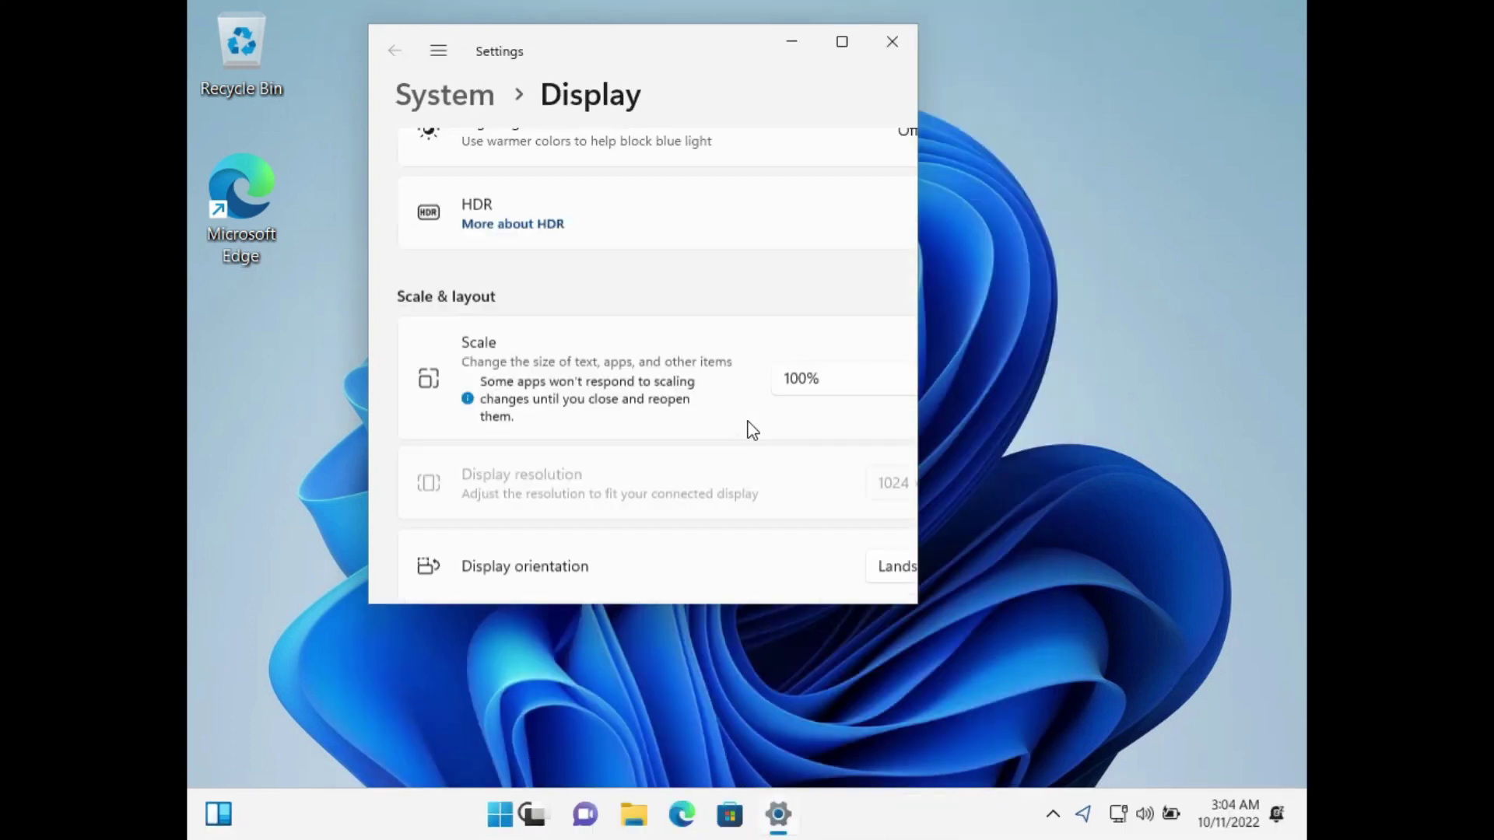
Step: Start a Check for updates in Windows Update
drag(1064, 226, 1289, 234)
scroll(597, 487, down, 2)
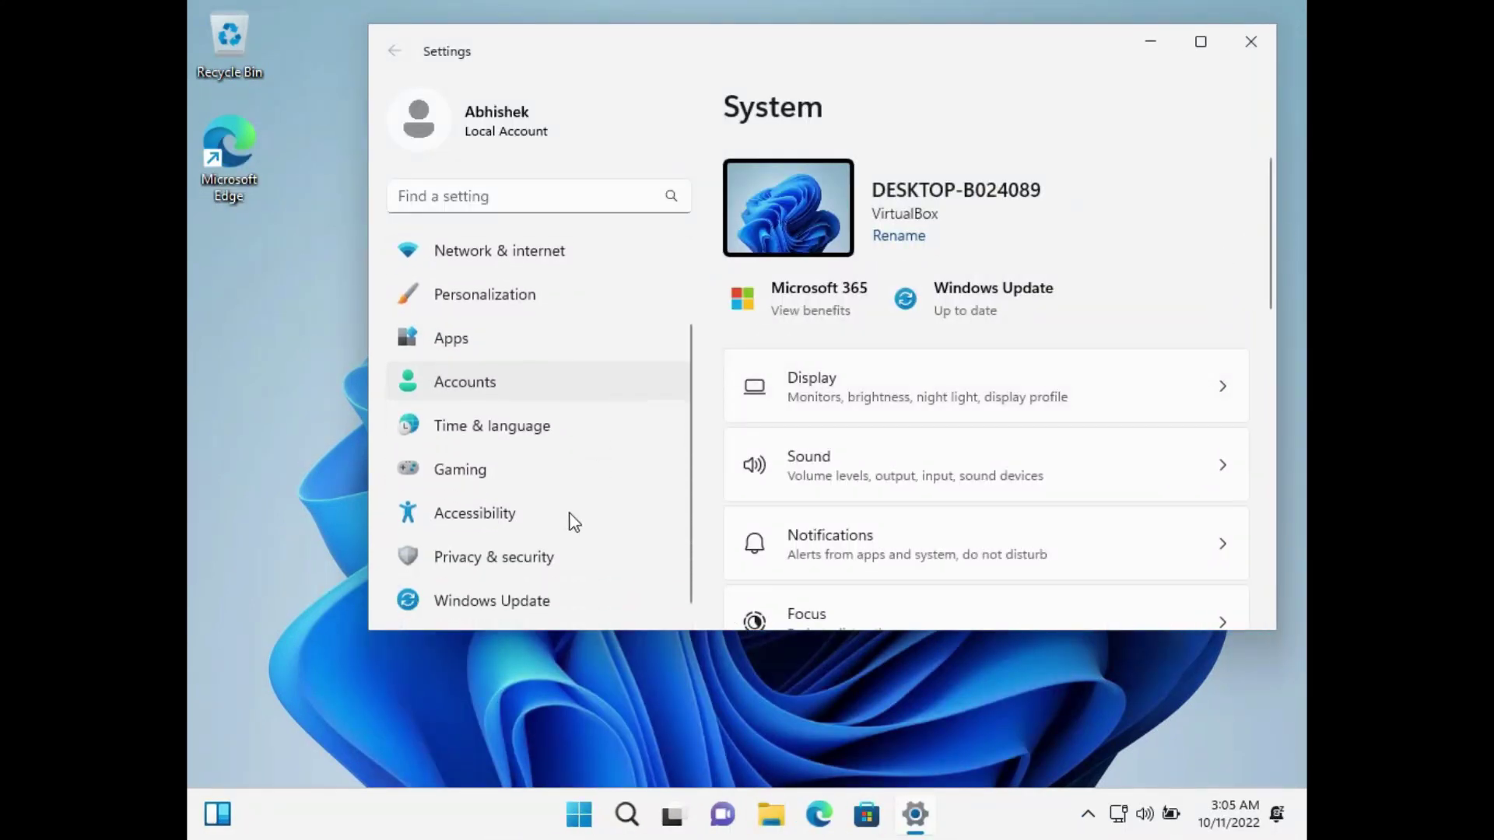
click(510, 605)
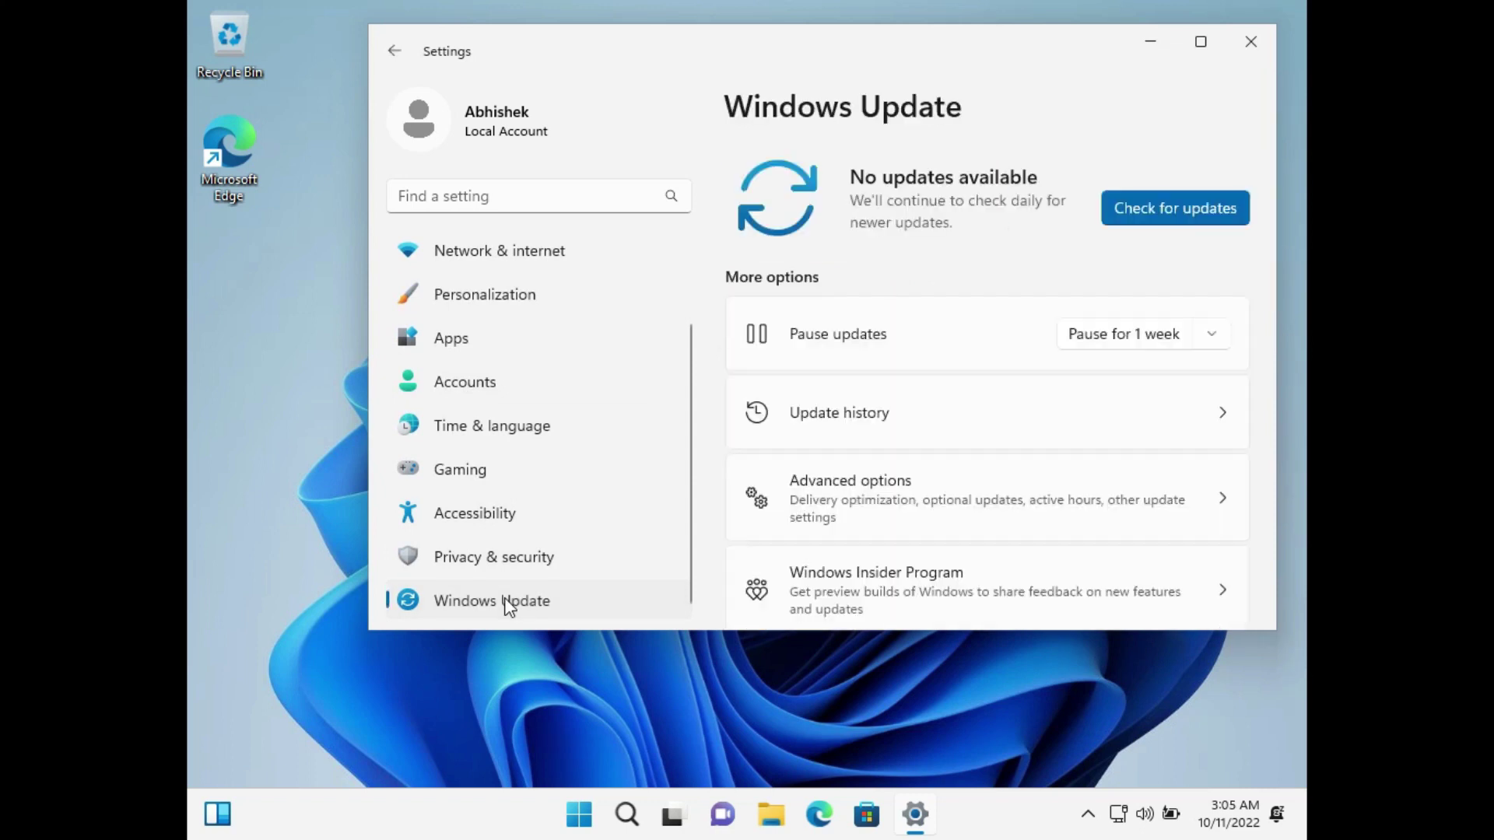
click(1172, 219)
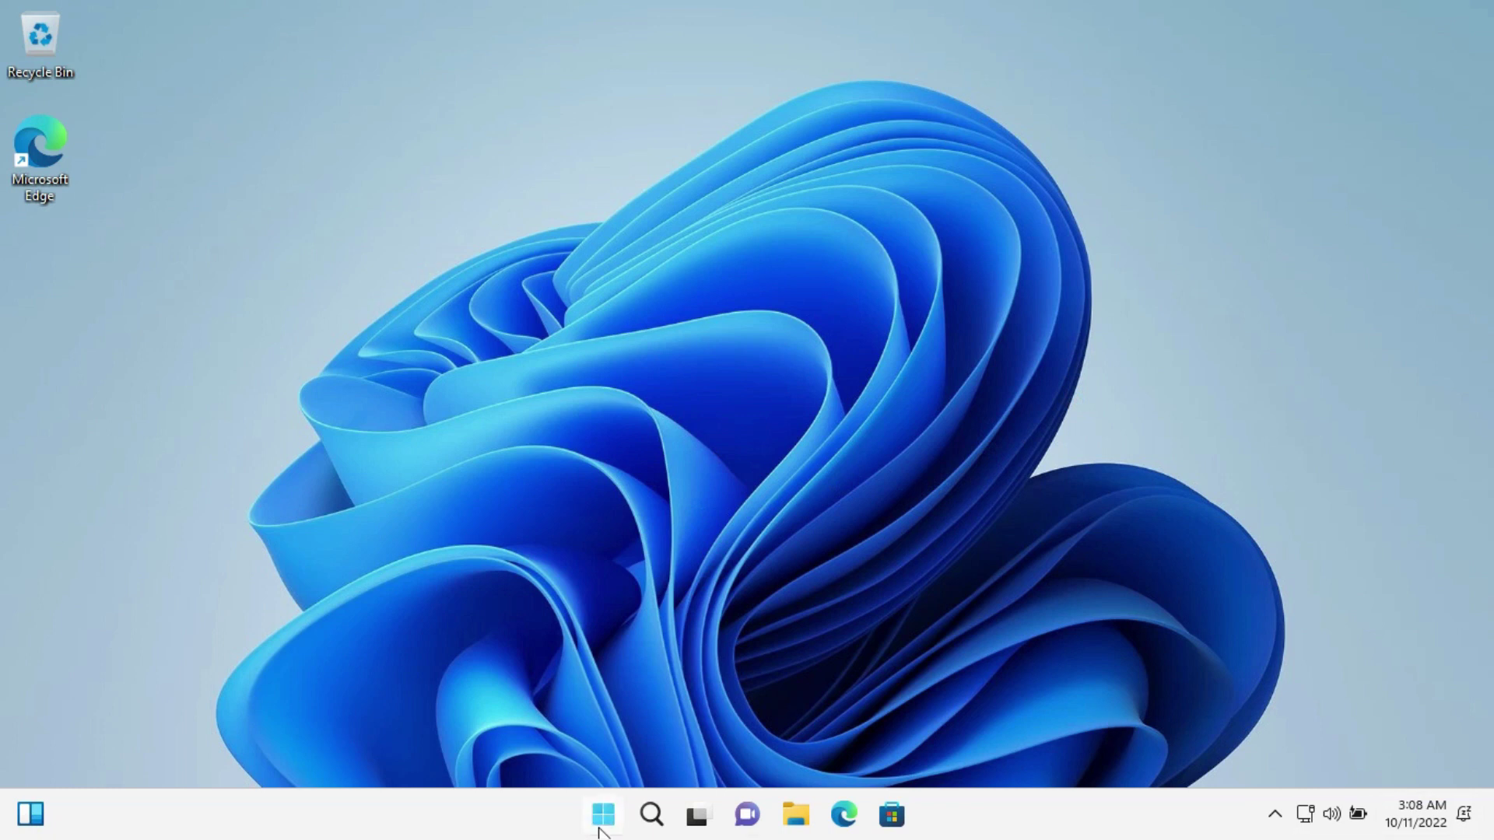
Step: Run winver to confirm Windows 11 Pro 22H2 (OS Build 22621.525), then close About Windows
click(602, 817)
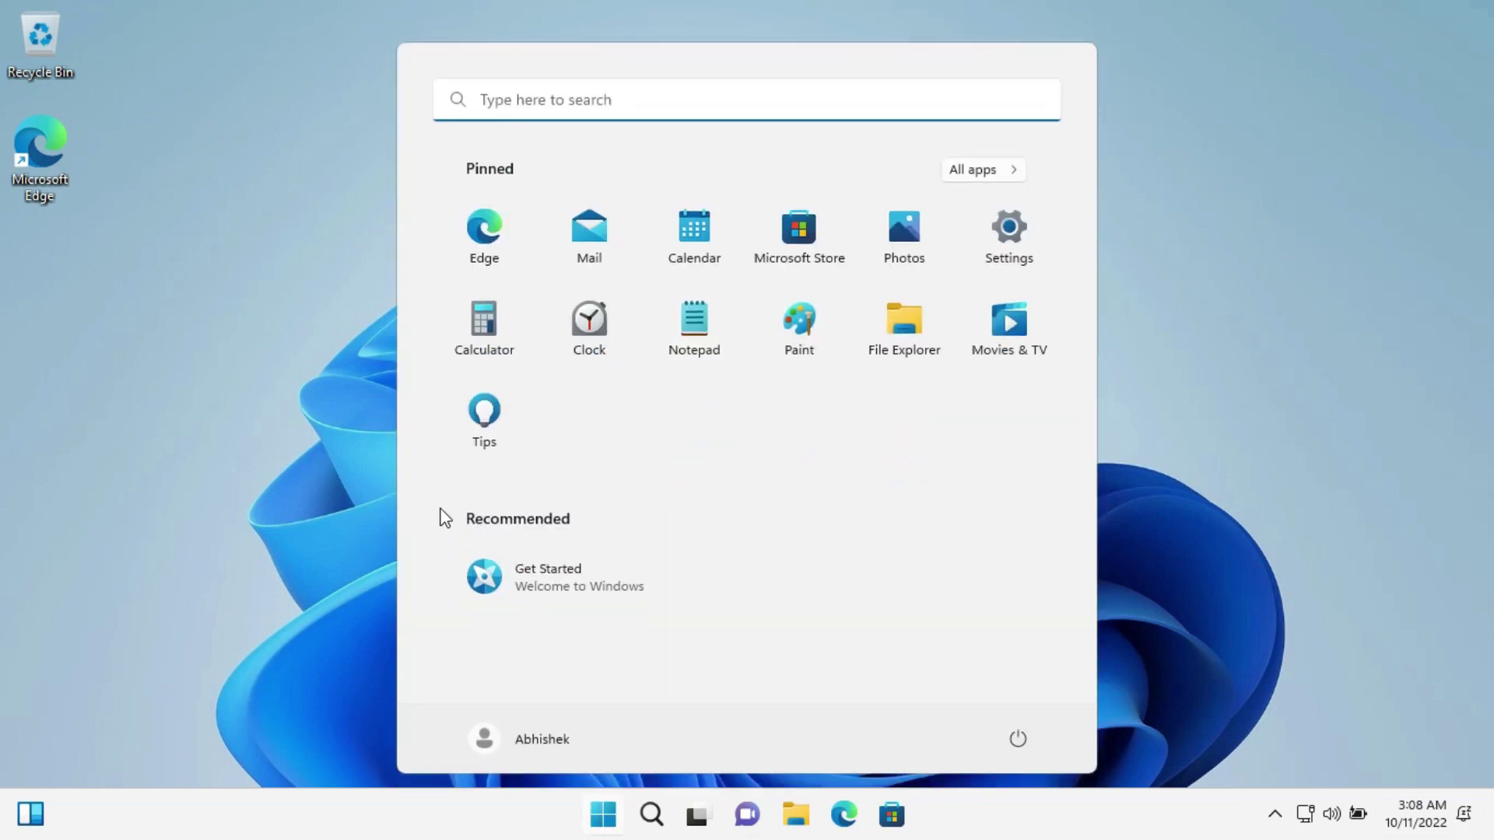
click(1017, 168)
click(1013, 177)
key(super)
key(super)
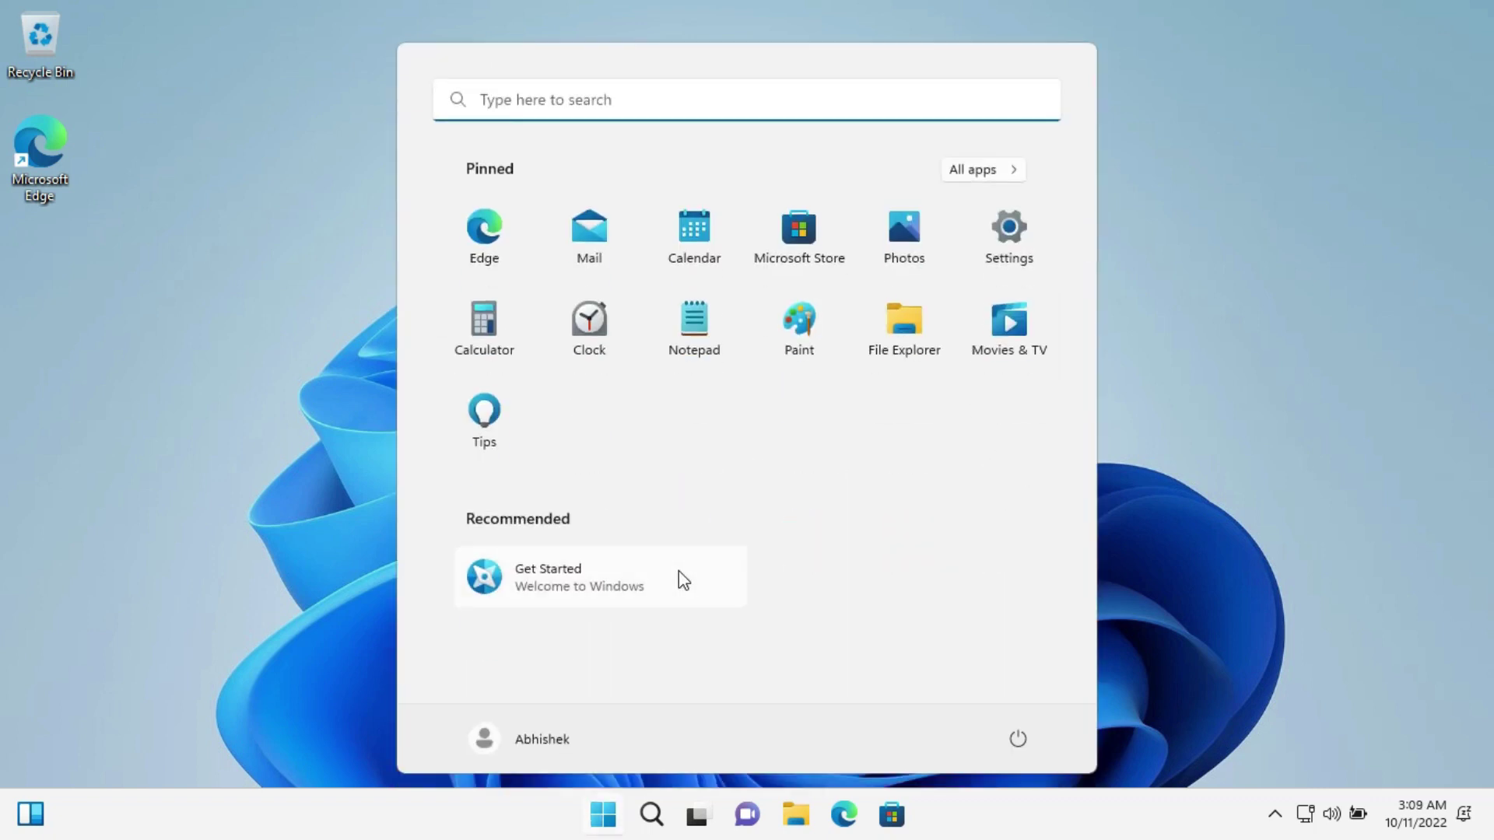
text(winver)
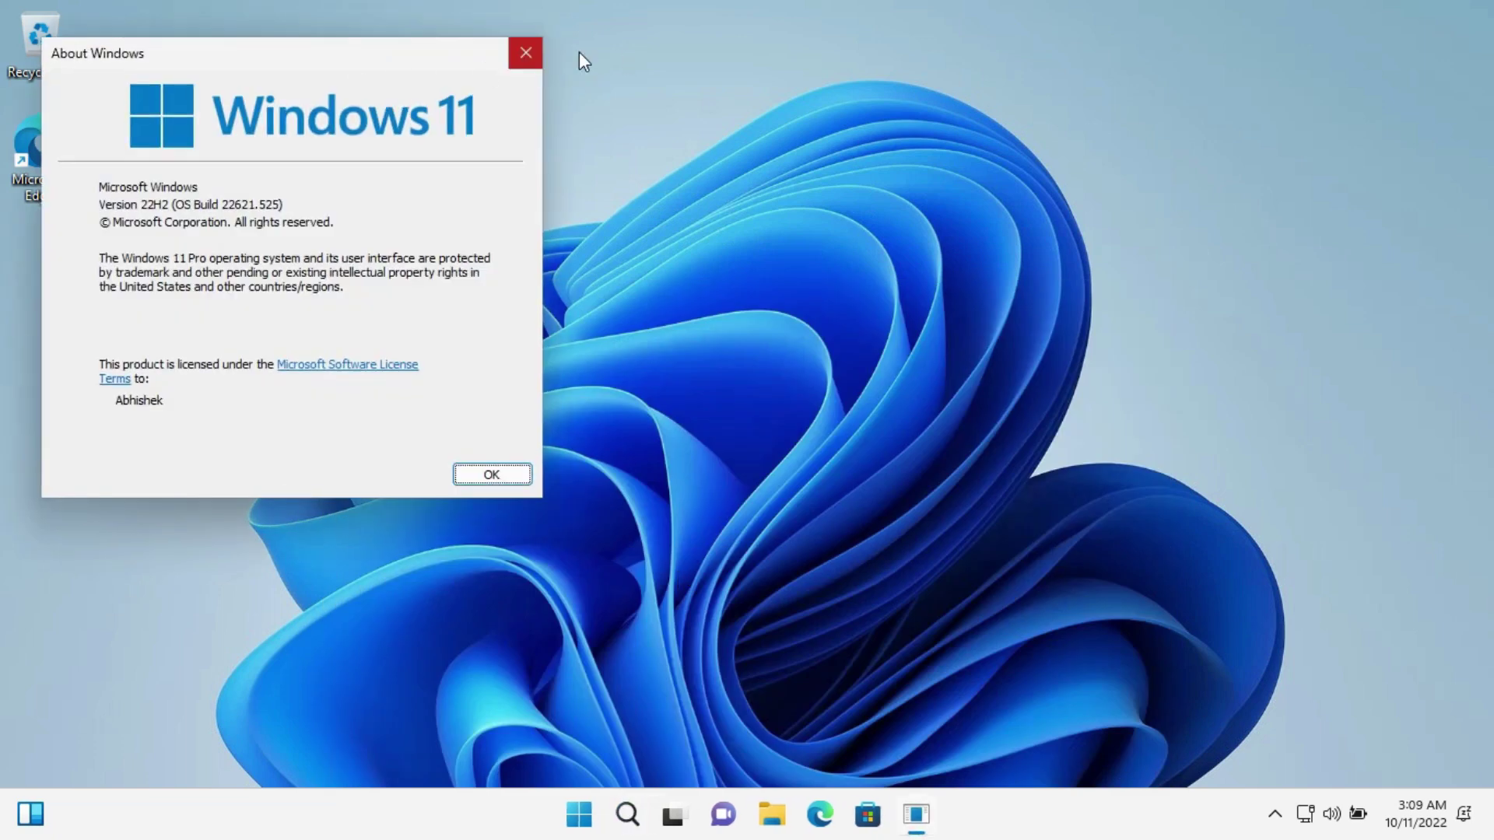
drag(448, 69, 642, 135)
click(707, 121)
right_click(655, 399)
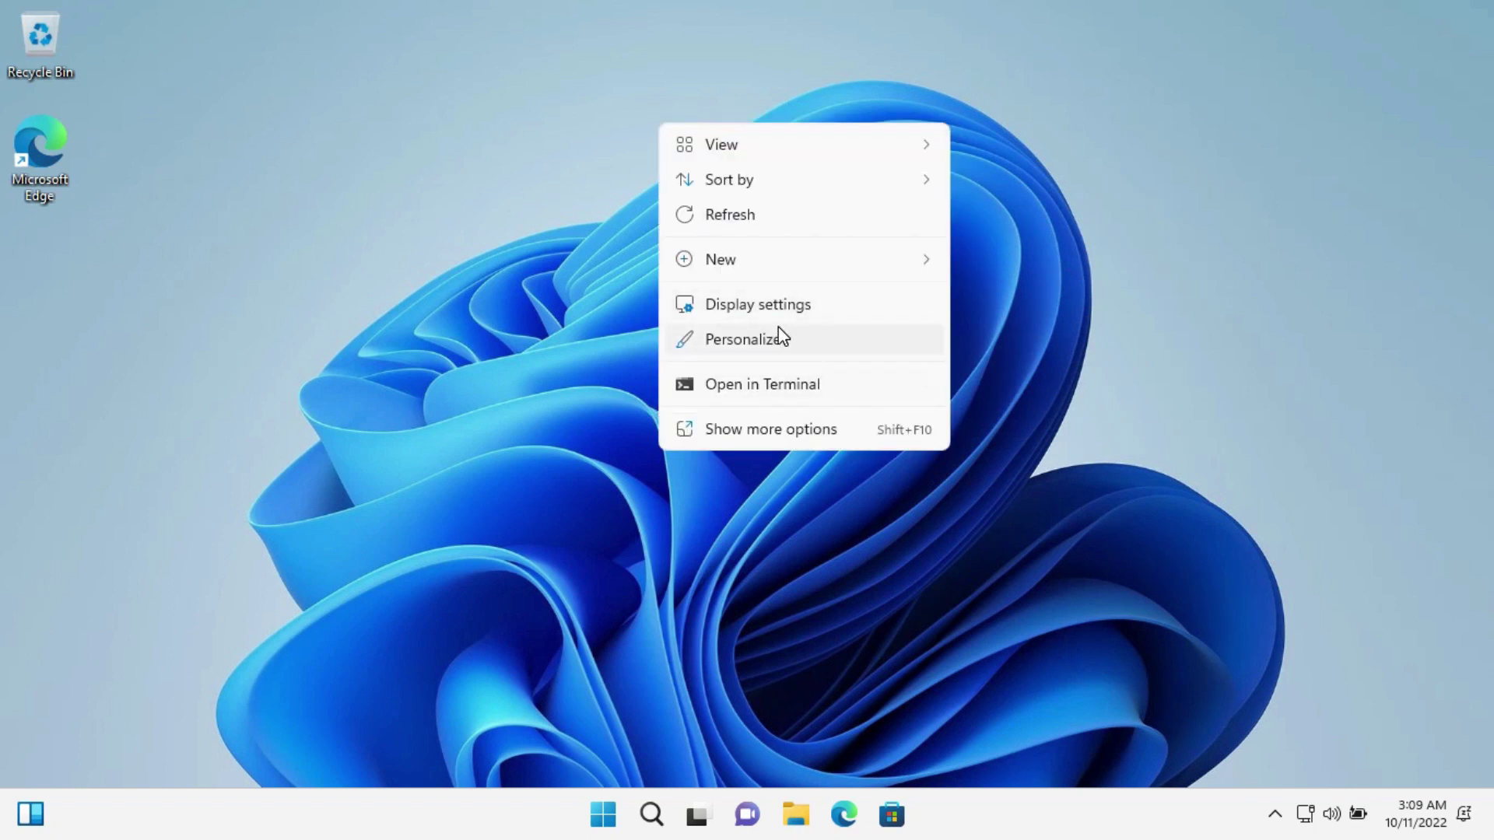